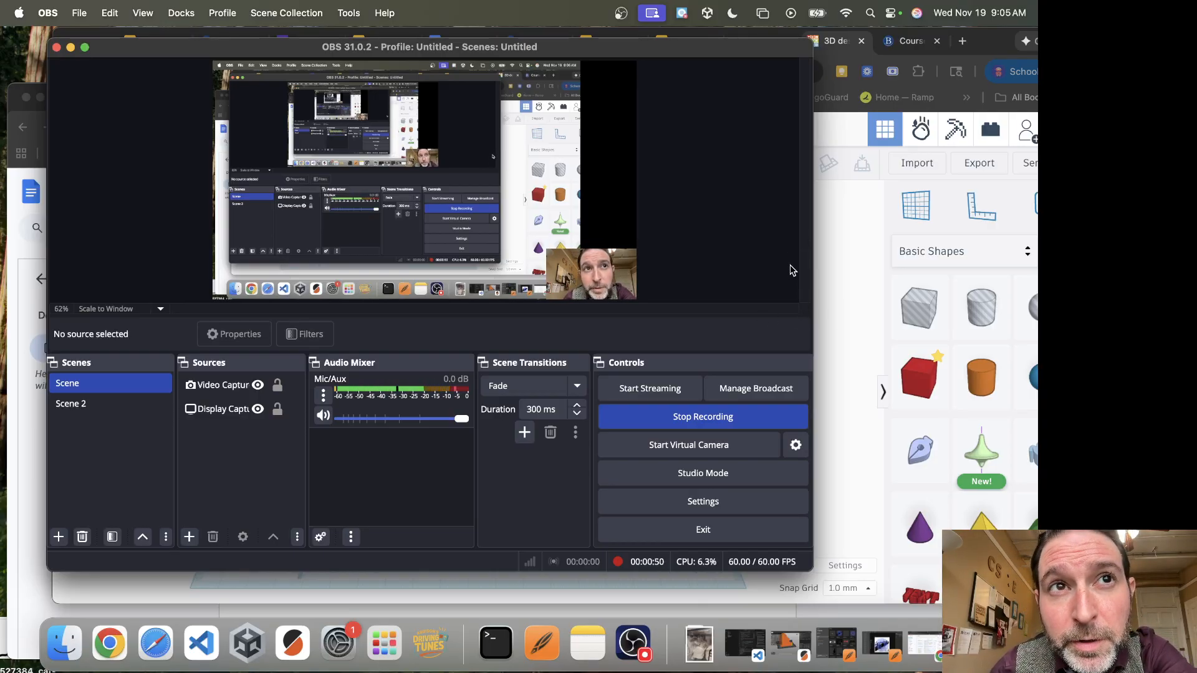
Switch to the Tinkercad design and place a solid box on the workplane, left of its centre
left_click(835, 306)
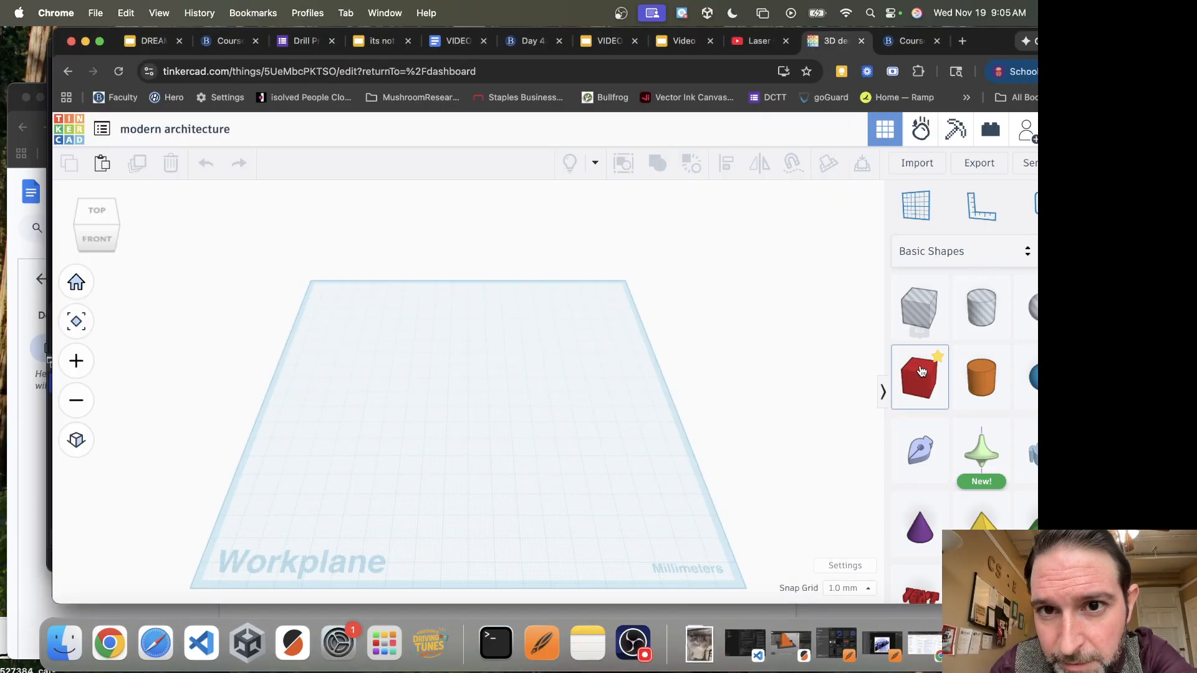
left_click_drag(921, 370, 424, 402)
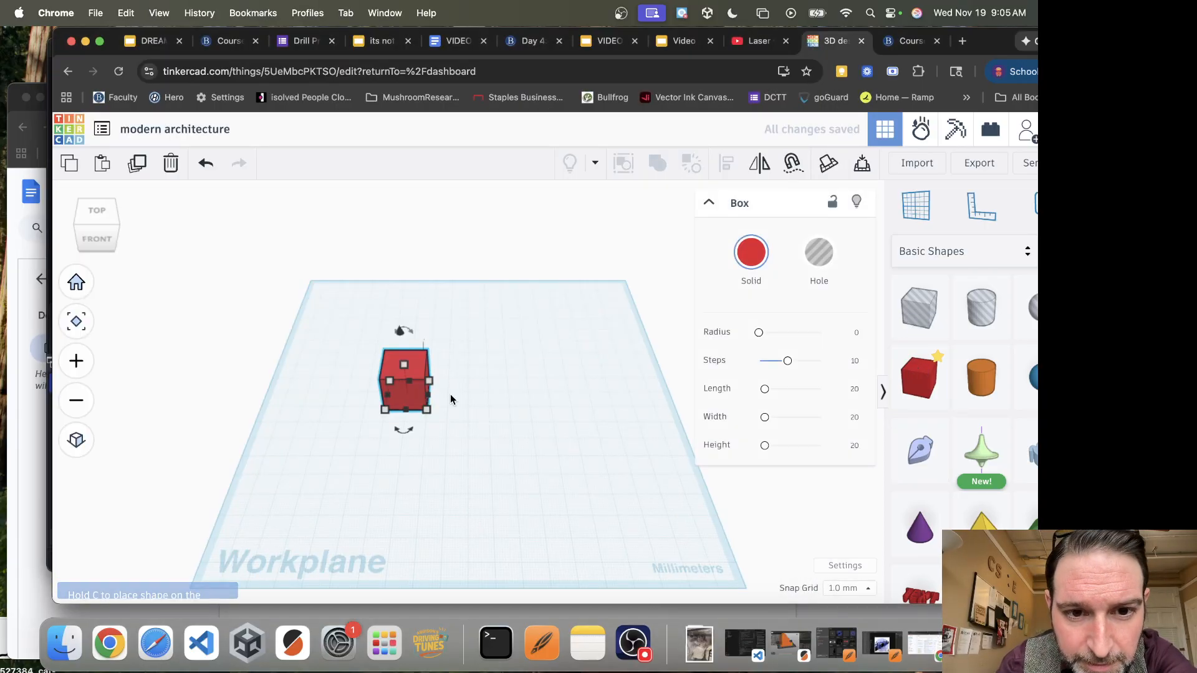
mouse_move(428, 410)
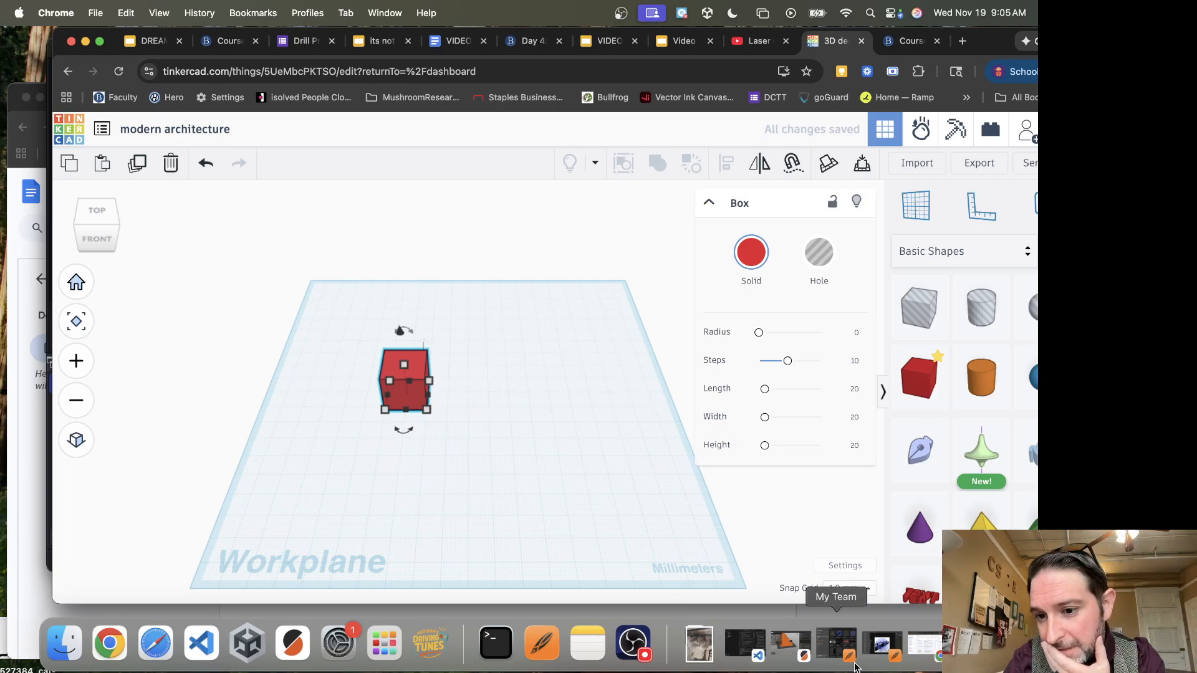
left_click(927, 649)
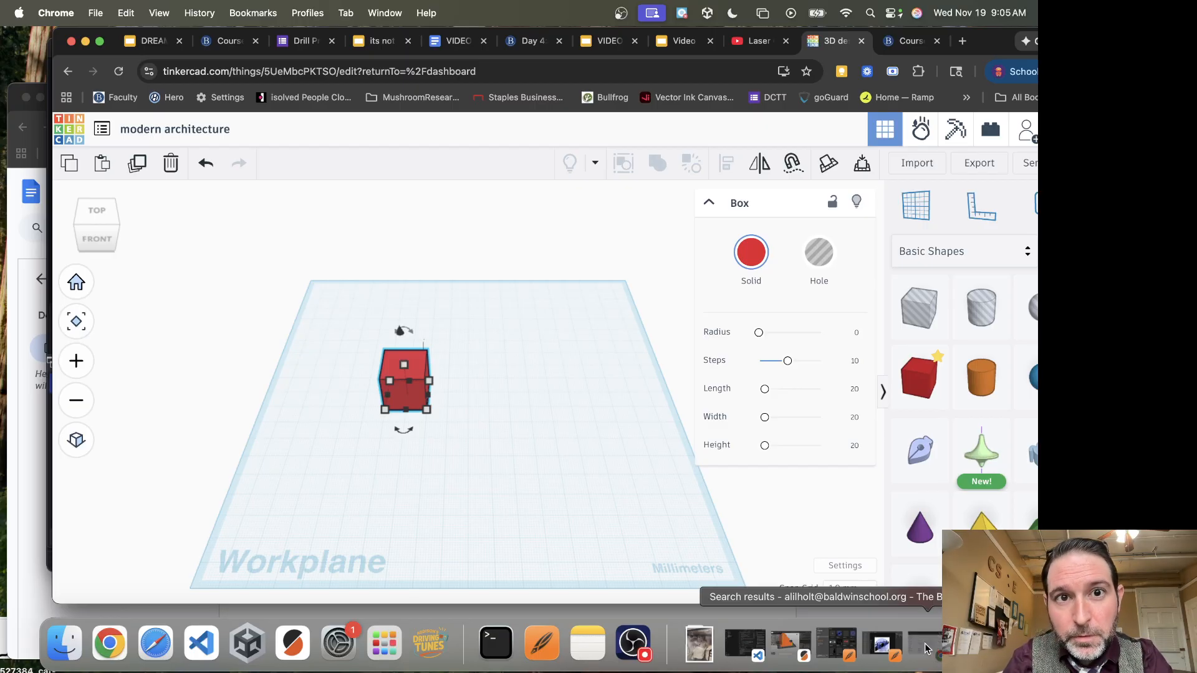
left_click(233, 41)
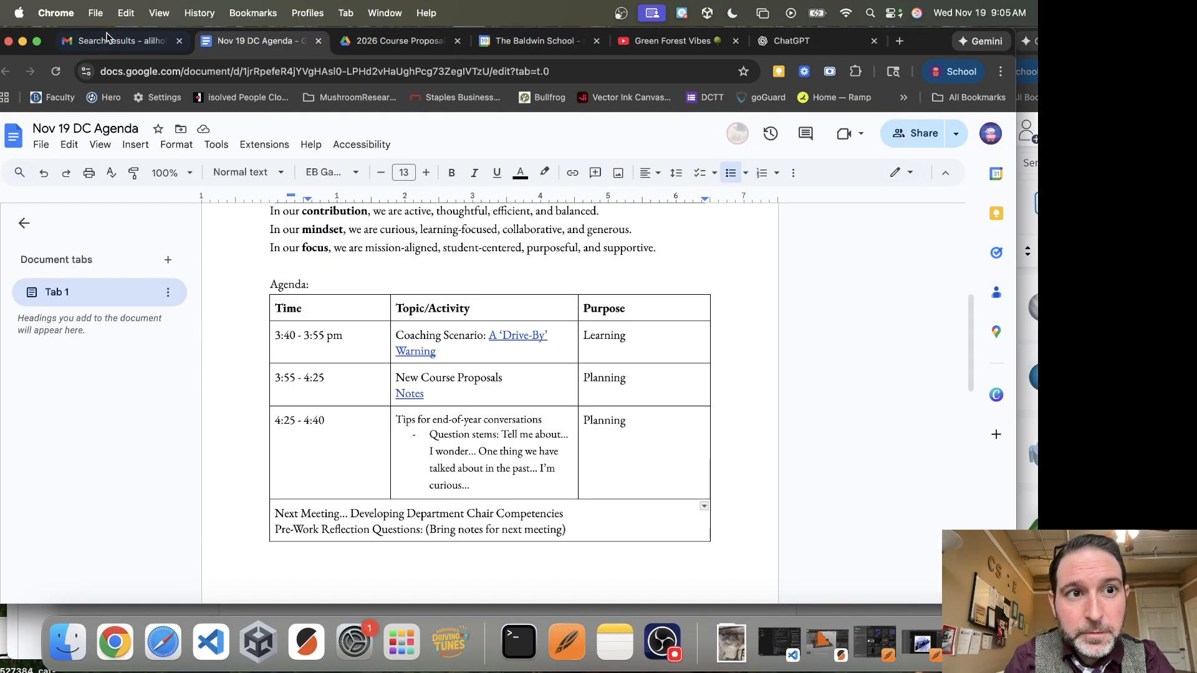
left_click(121, 42)
left_click(23, 42)
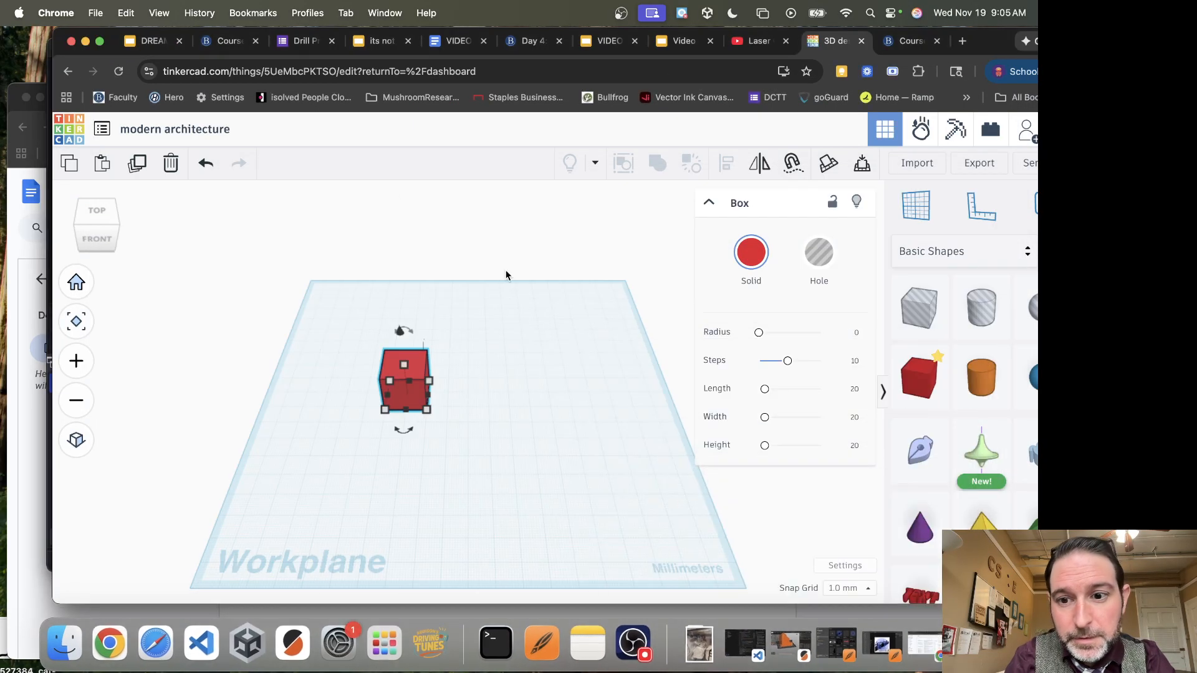
Check the house picture in Architecture in ID PICS, and resize the box into a slab about 42 mm wide, 82 mm long and 4 mm thick
left_click(29, 466)
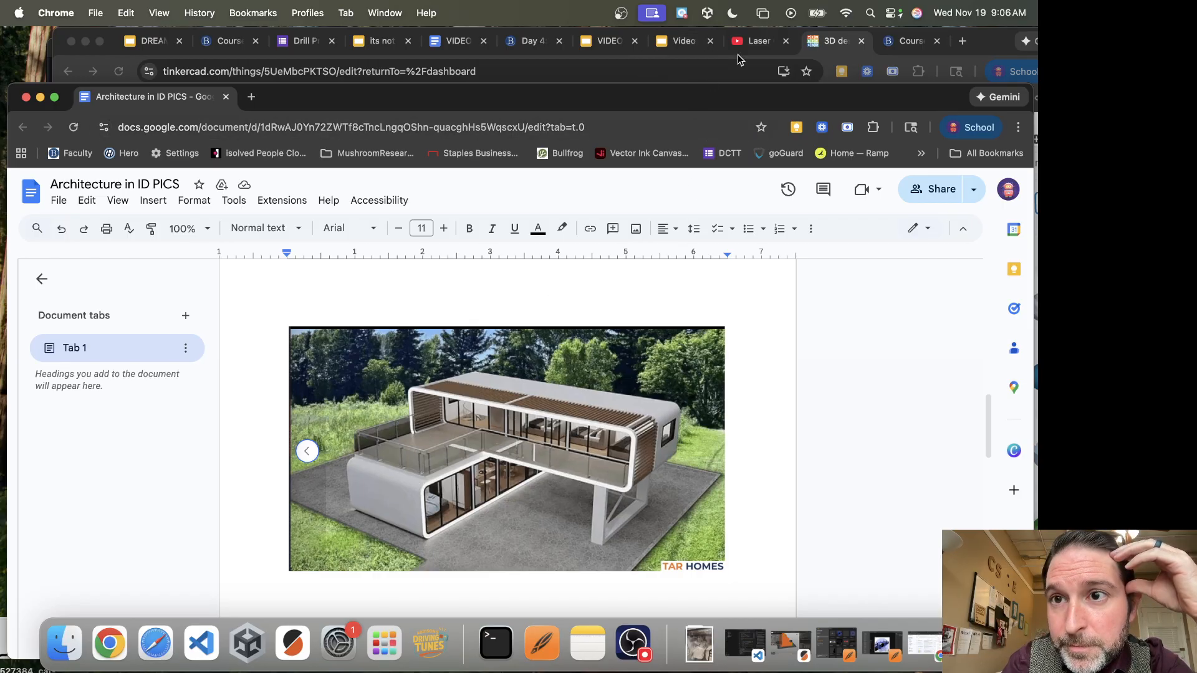
left_click(838, 40)
left_click_drag(403, 411, 393, 529)
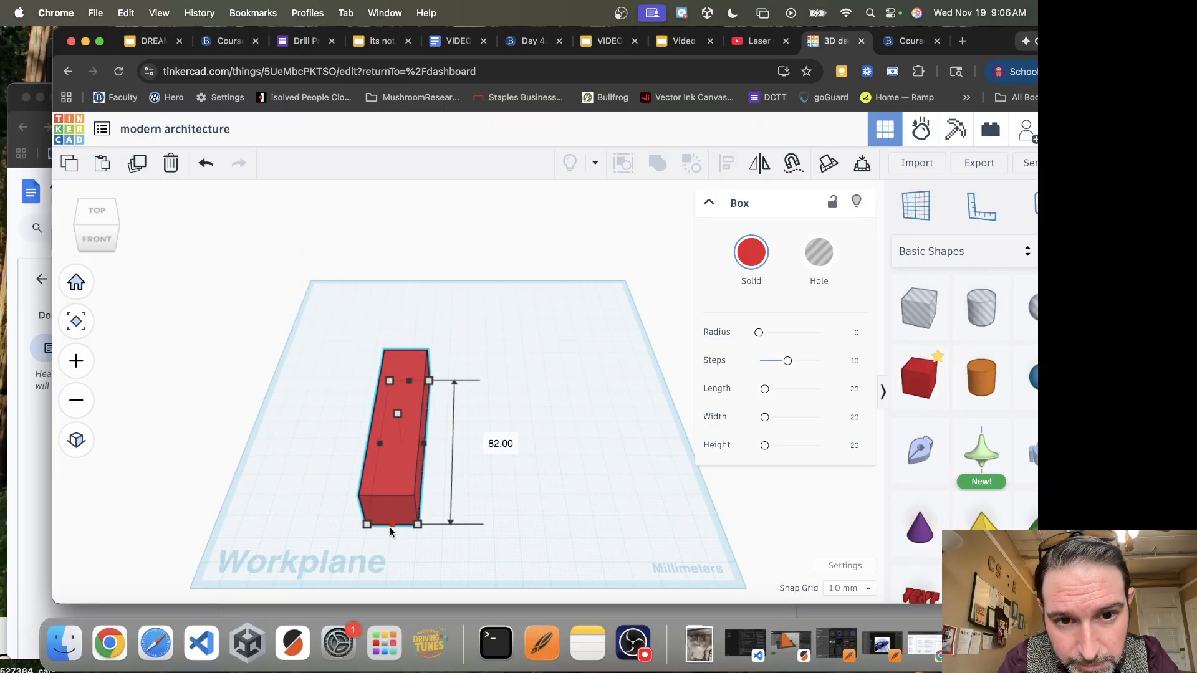
left_click_drag(425, 442, 472, 443)
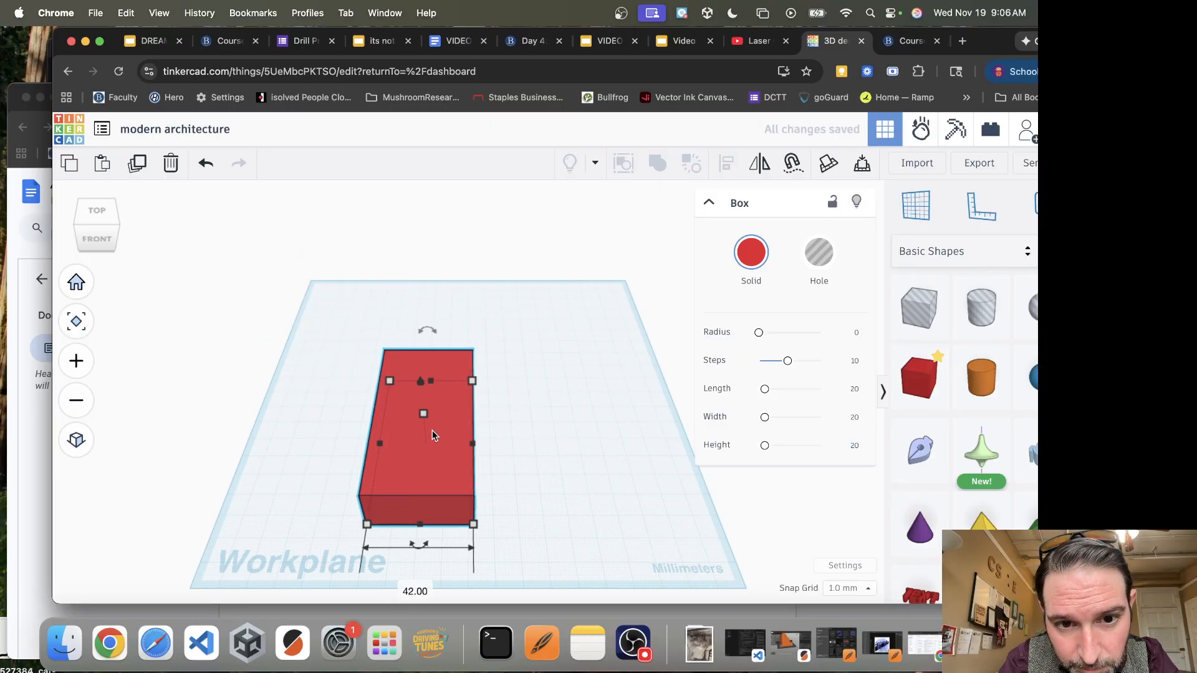
left_click_drag(422, 475, 375, 398)
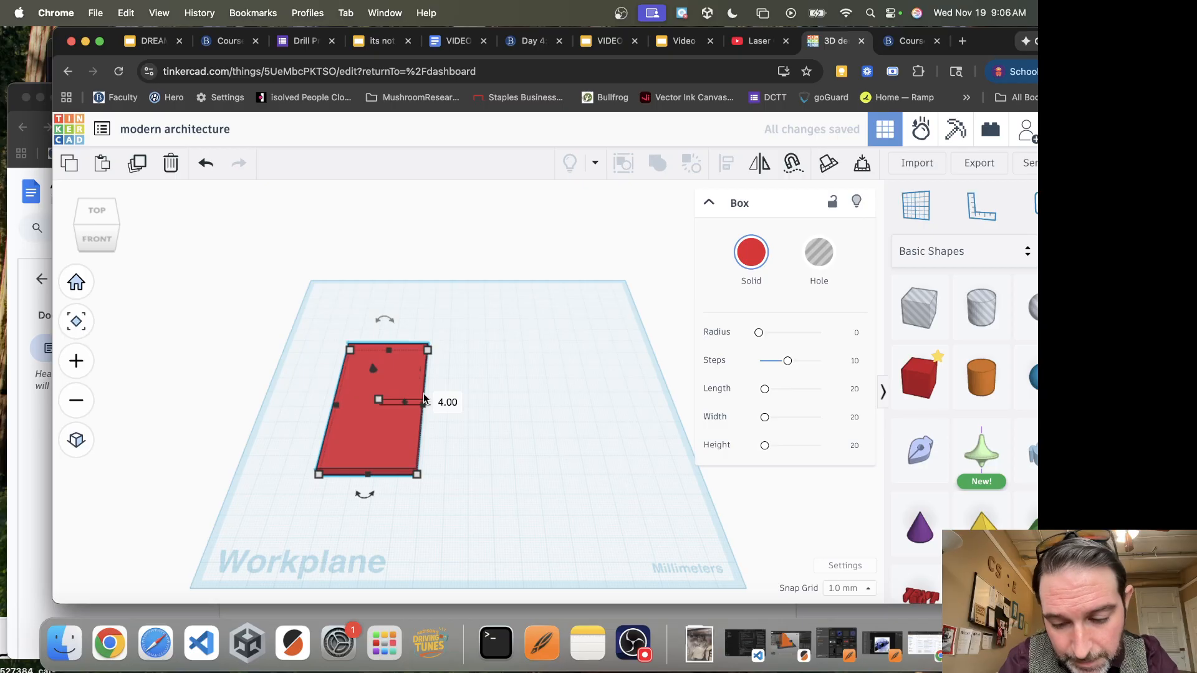
Duplicate the slab, shift the copy to the right, and reshape it into a shorter rear wing about 90 mm wide
key("super+d")
key("shift+Right")
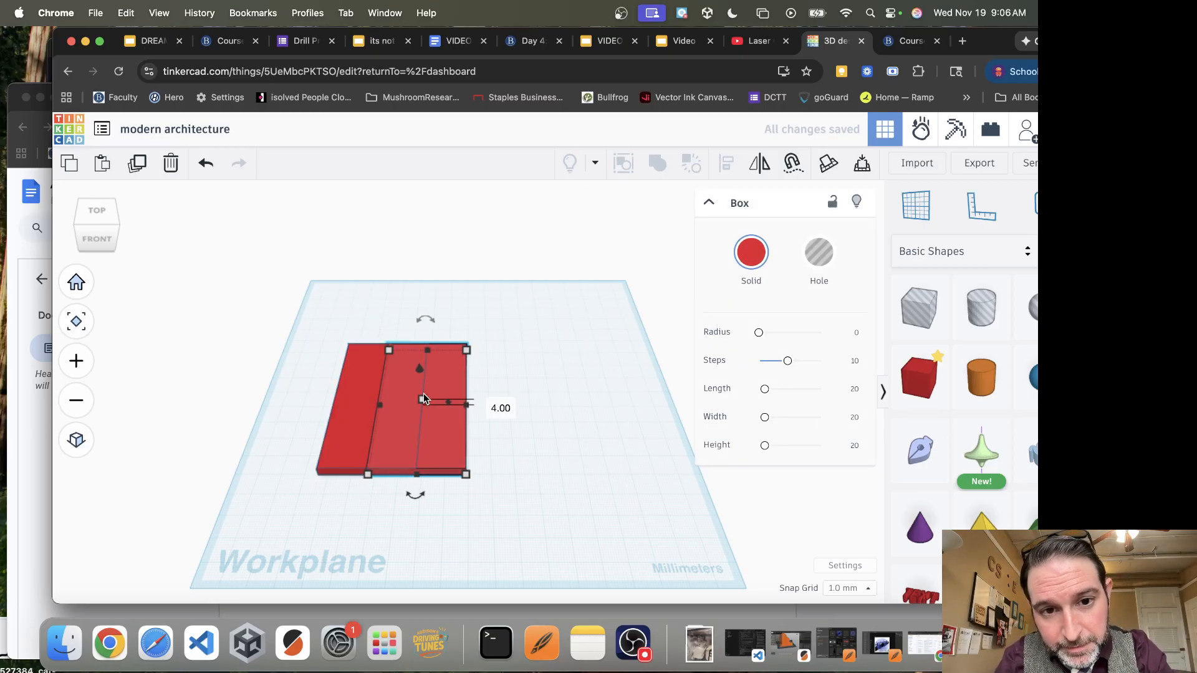
mouse_move(418, 488)
left_click_drag(417, 475, 559, 376)
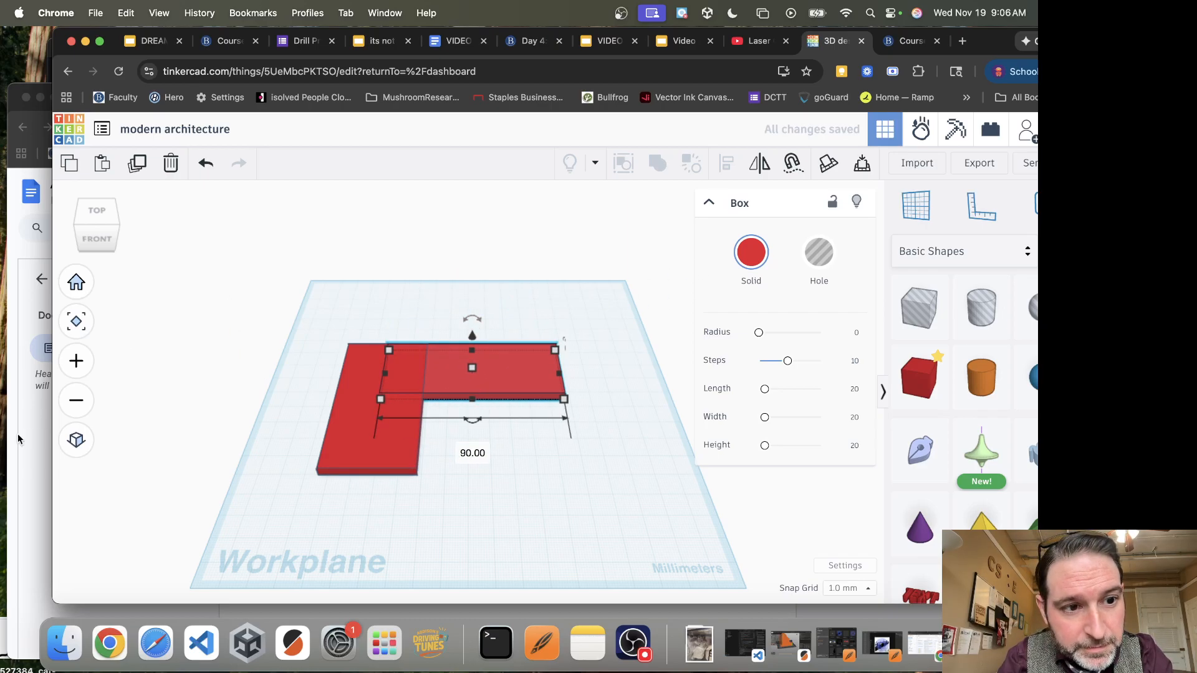
Enlarge the rear wing to about 101 by 53 mm using the house picture as reference, and extend the first slab to its back edge
left_click(24, 438)
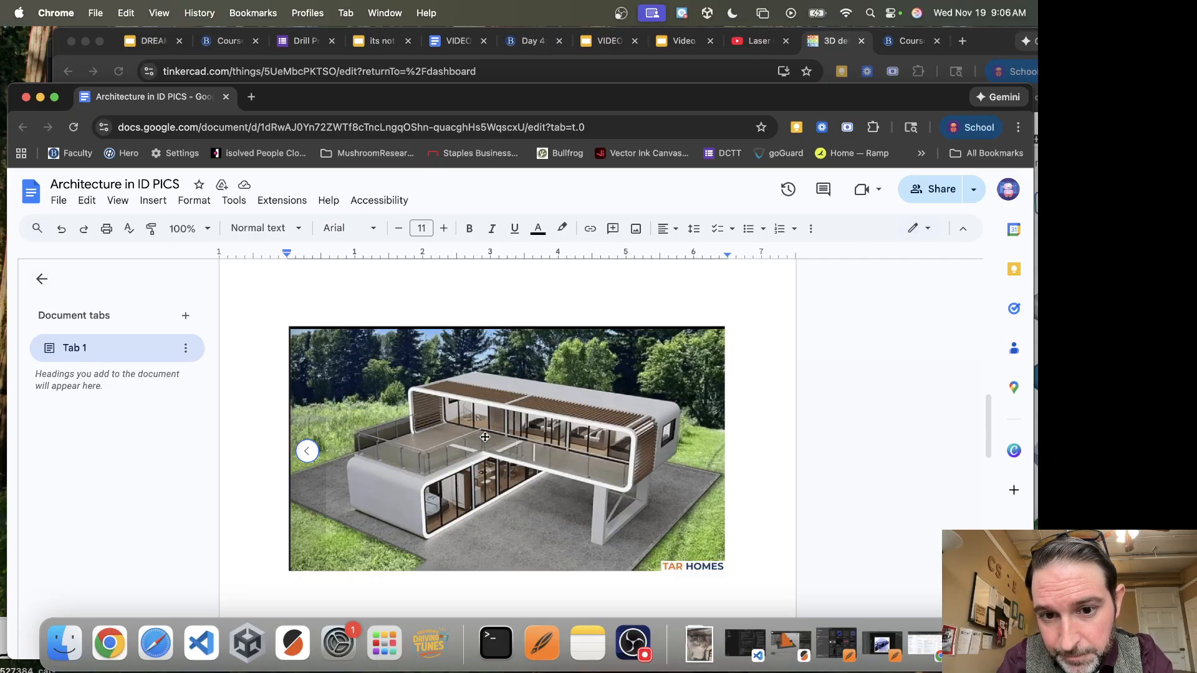
left_click(821, 42)
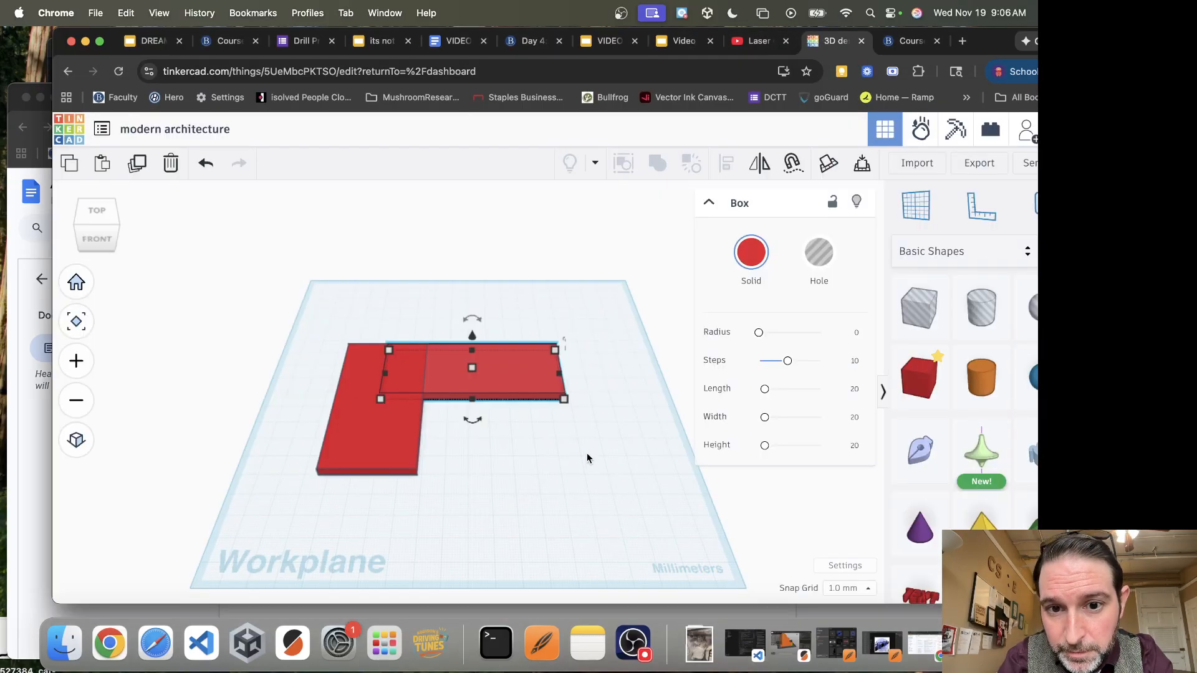
left_click_drag(563, 385, 589, 373)
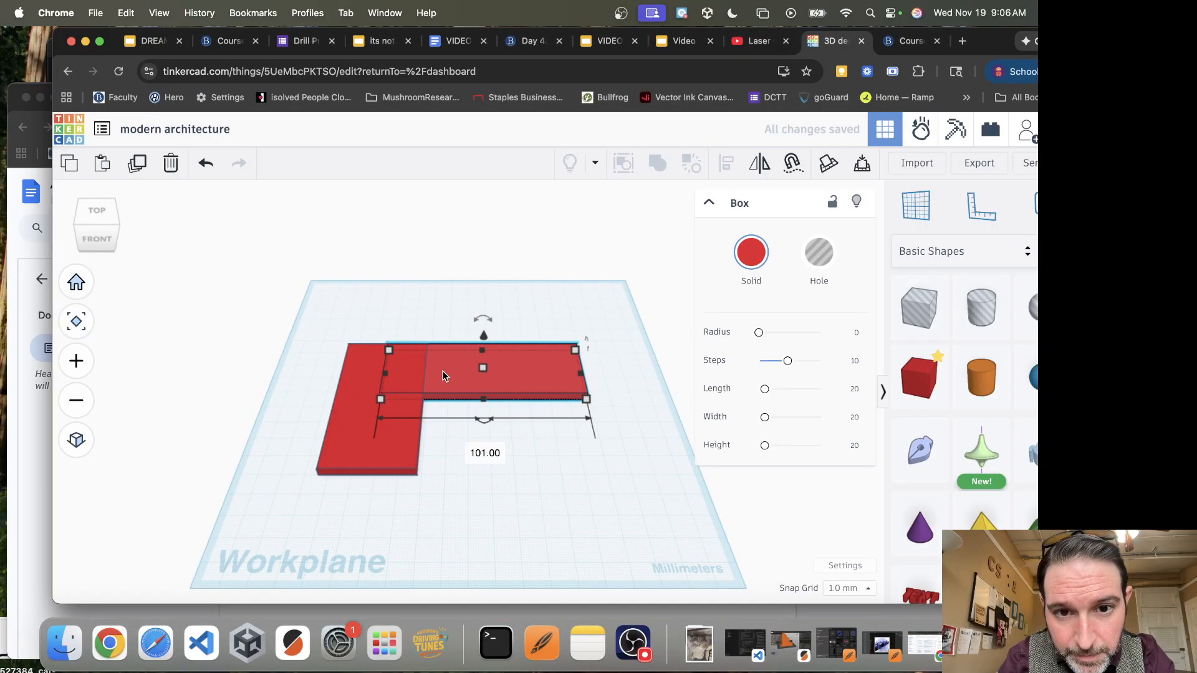
left_click_drag(484, 352, 488, 330)
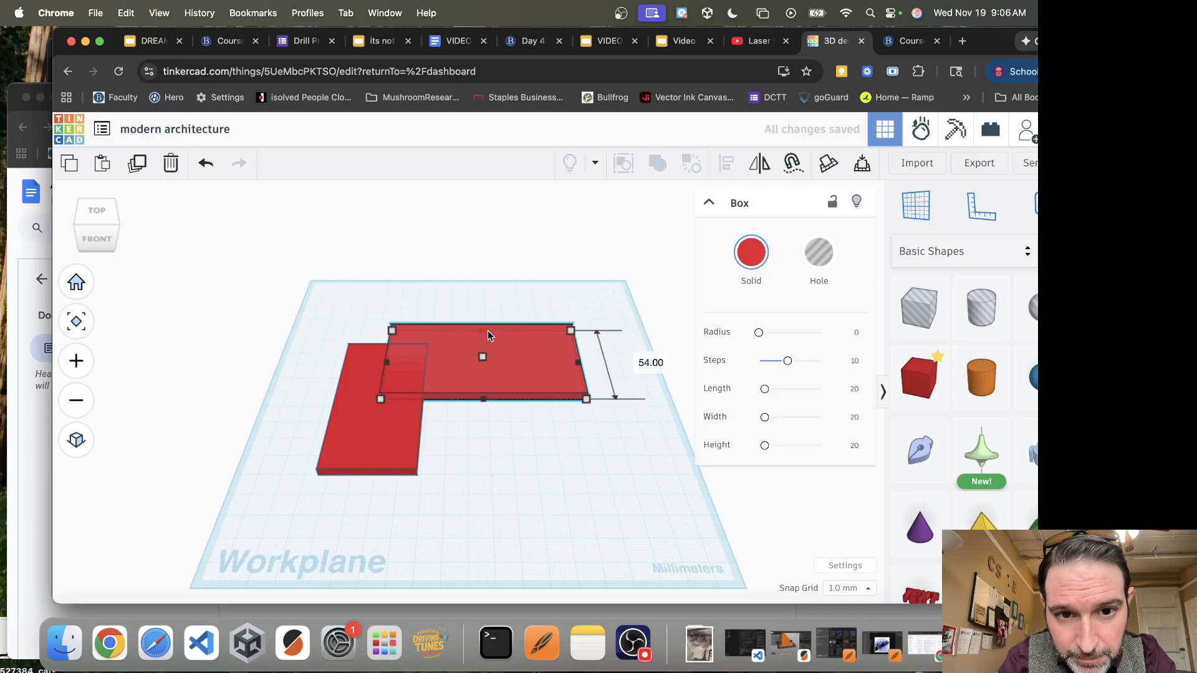
left_click(388, 367)
left_click_drag(389, 344, 390, 332)
left_click(605, 498)
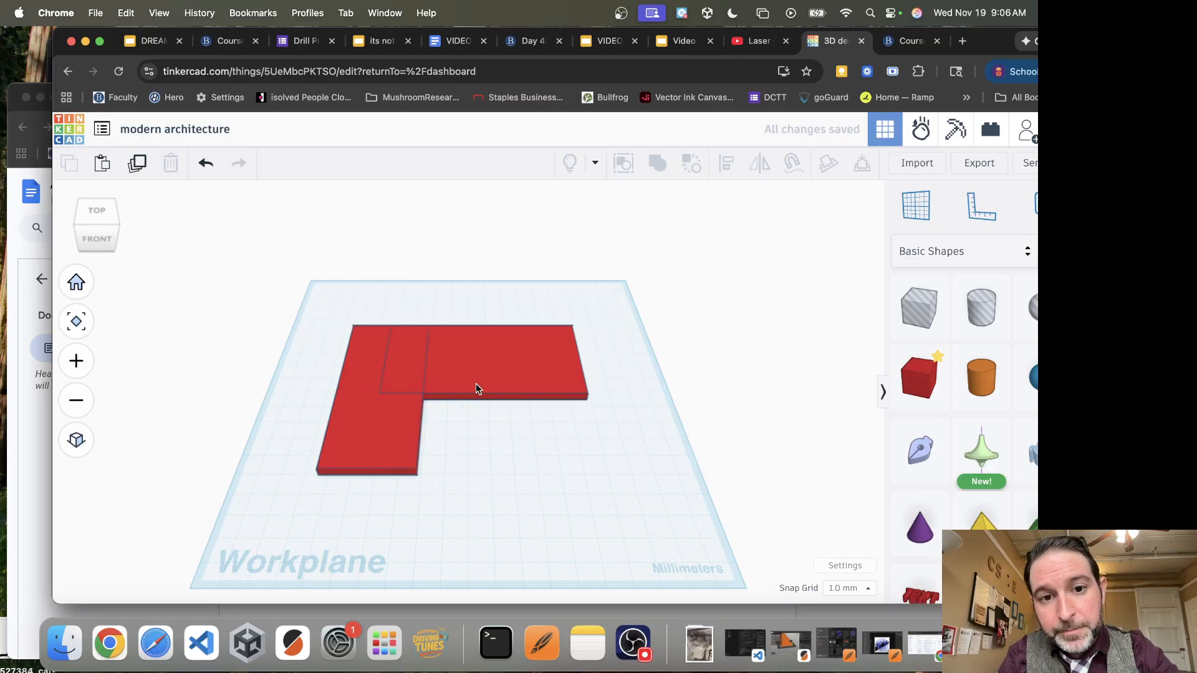
Narrow the front-to-back slab of the L-shaped base to about 38 mm
left_click_drag(628, 340, 314, 508)
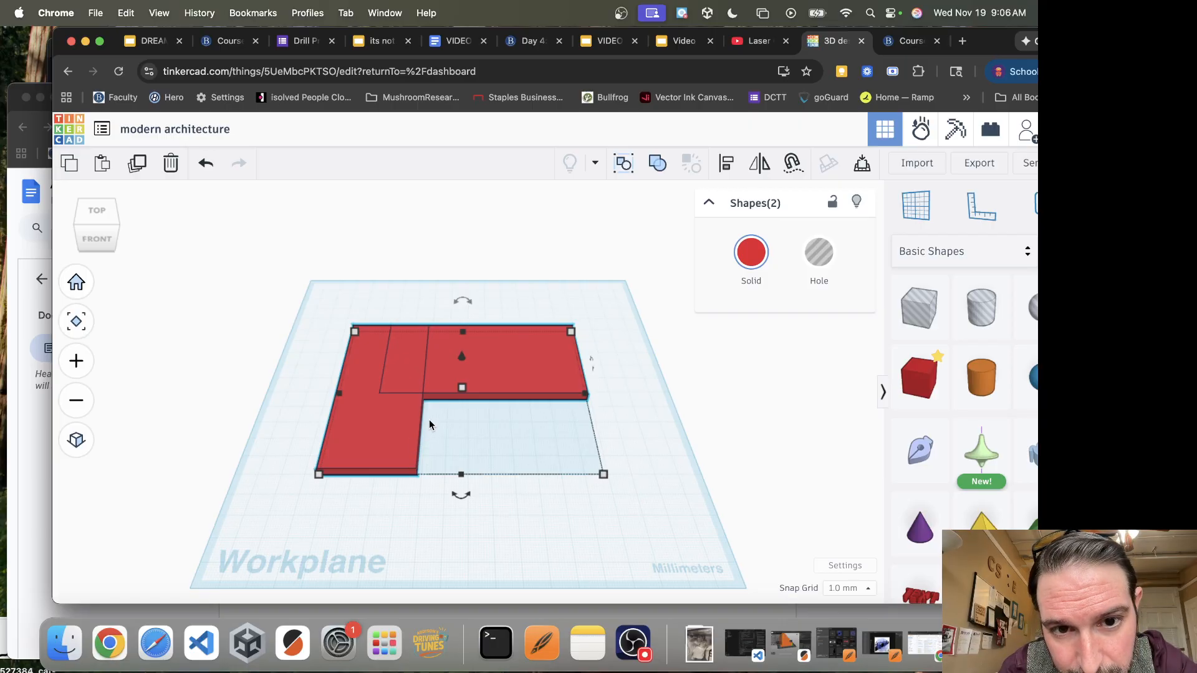
left_click(468, 434)
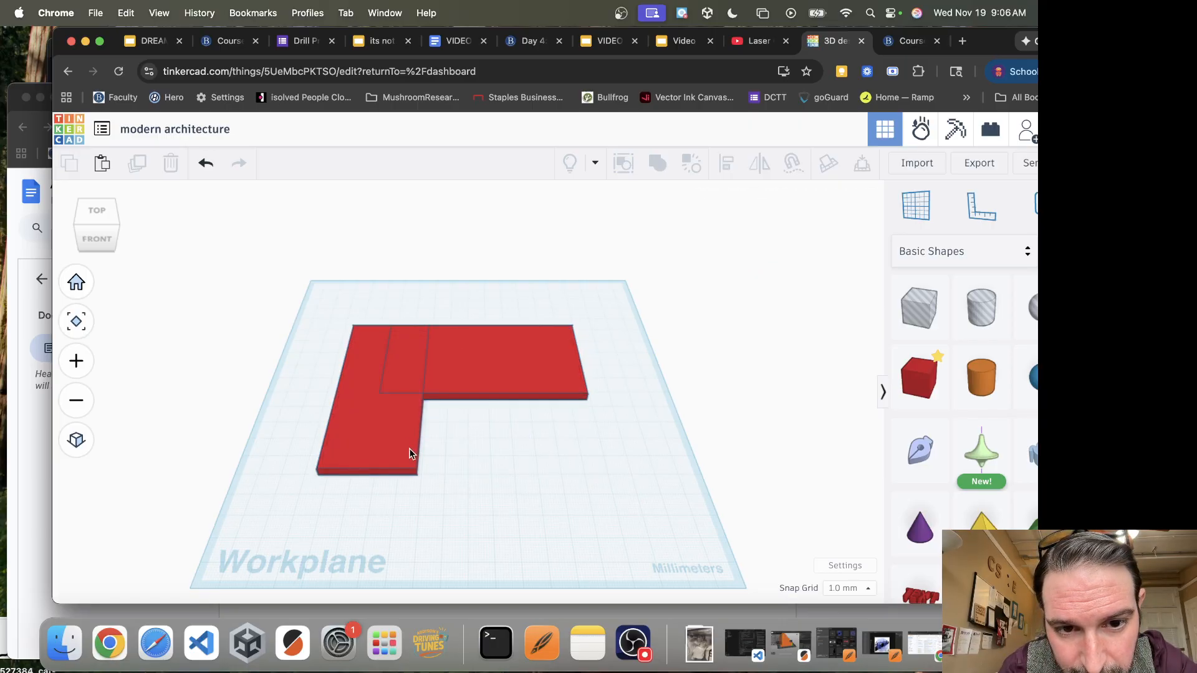
left_click(410, 462)
left_click_drag(422, 392, 418, 392)
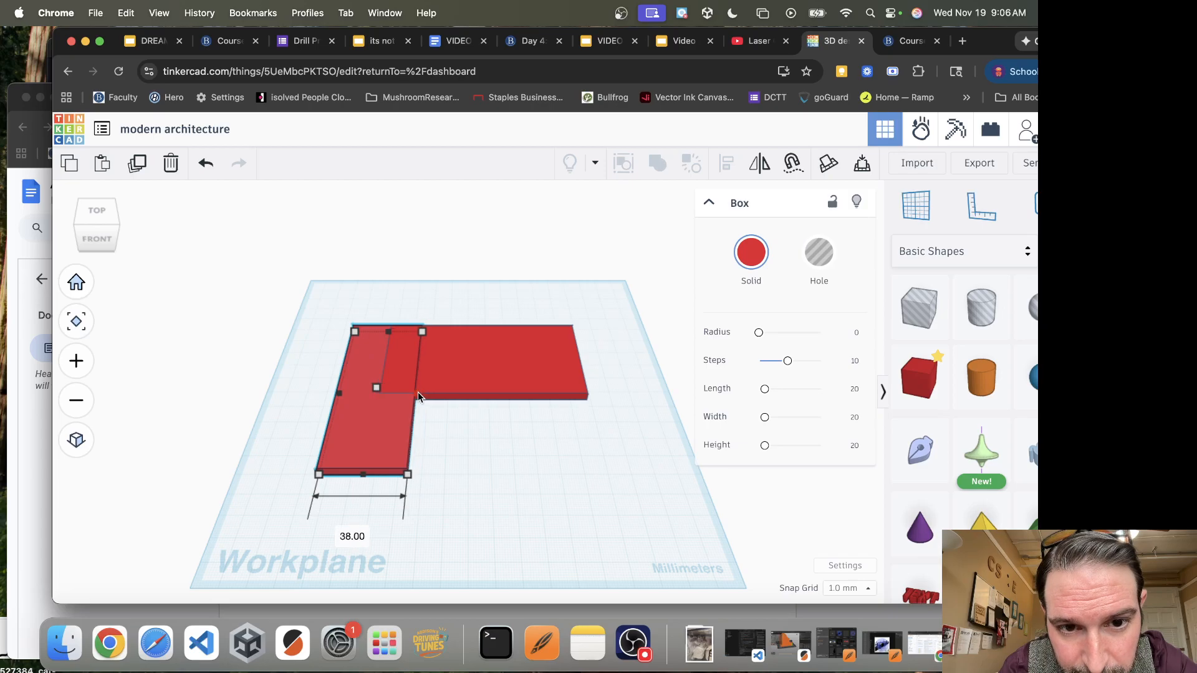
Try uniting the two overlapping slabs into one L-shaped shape, and undo the union after checking the house picture
left_click_drag(510, 302, 299, 440)
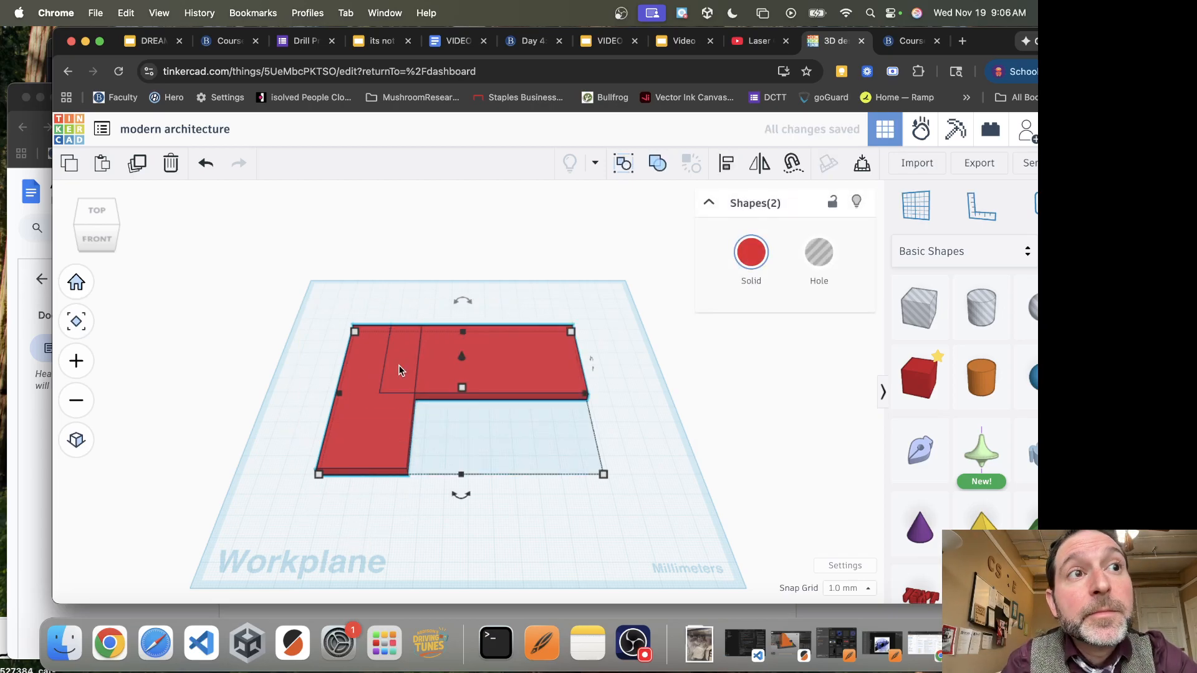
left_click(658, 166)
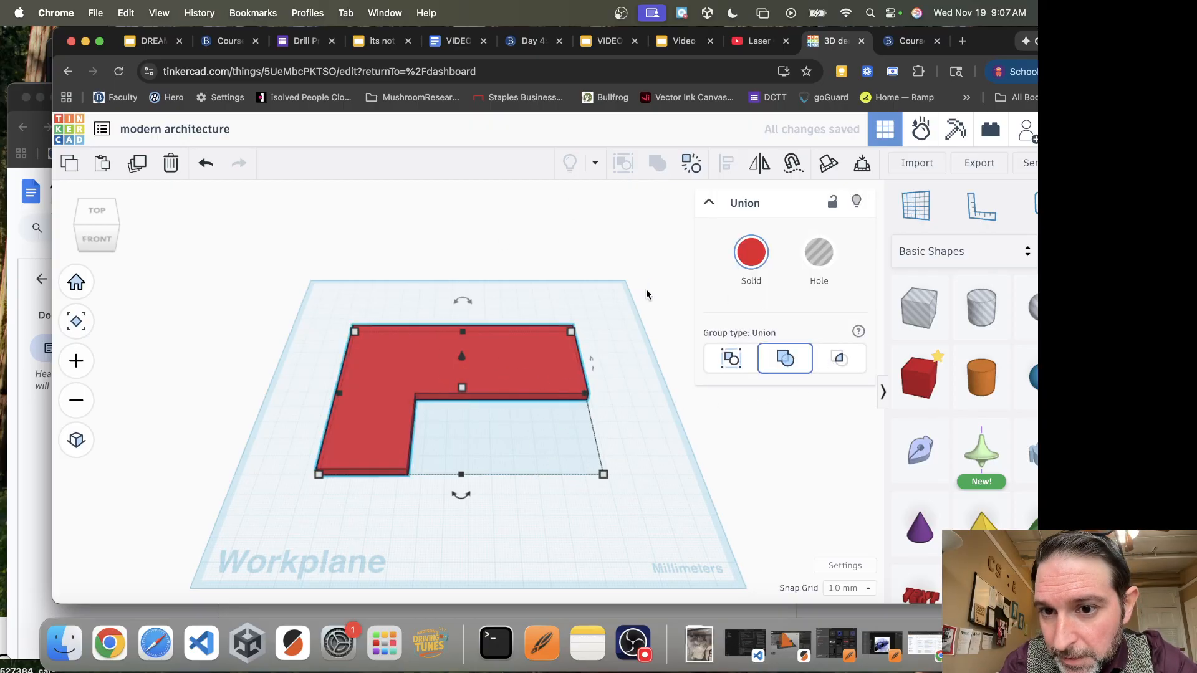
left_click(30, 472)
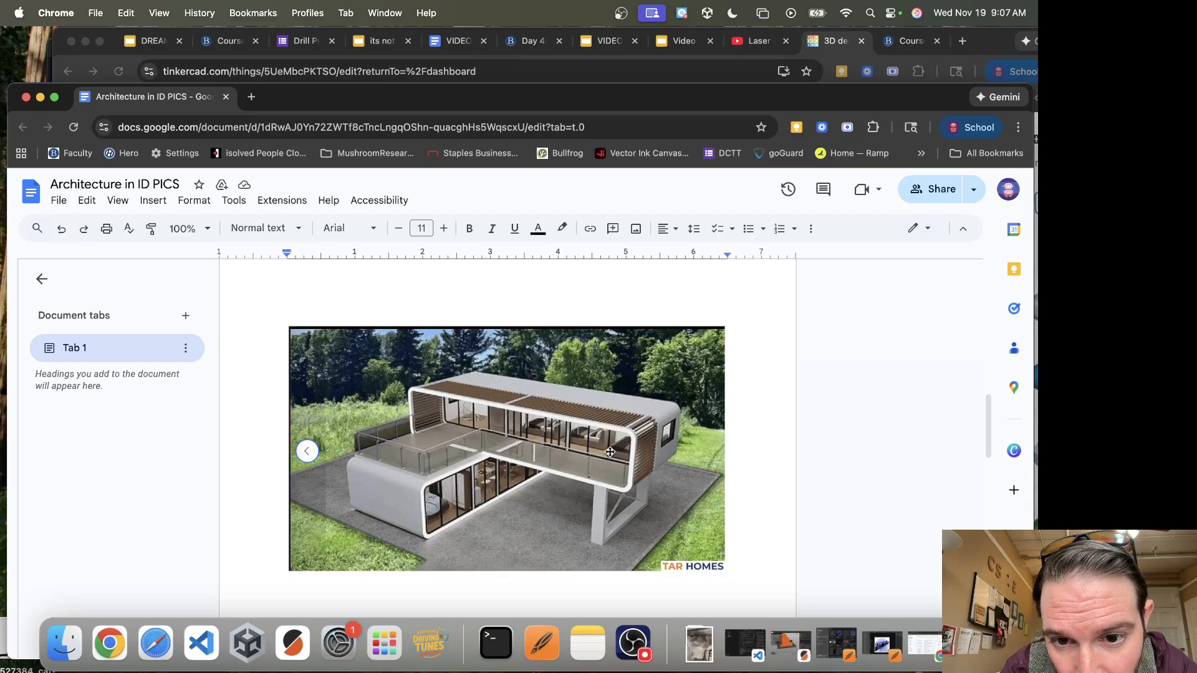
left_click(830, 45)
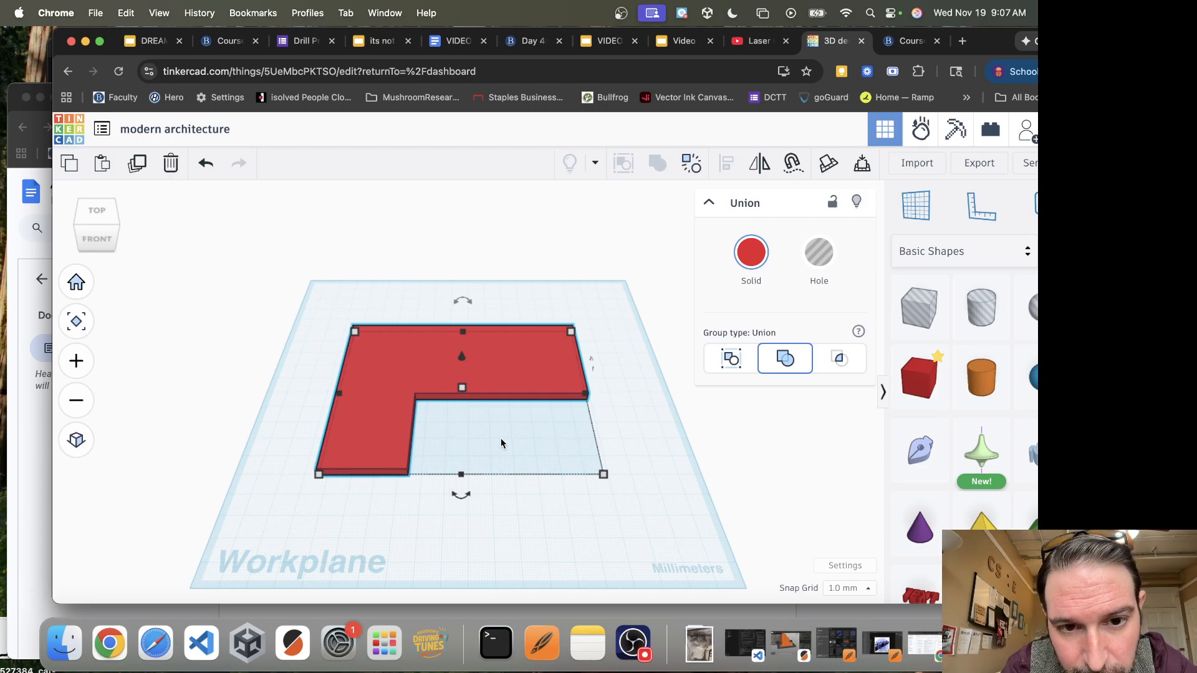
key("super+z")
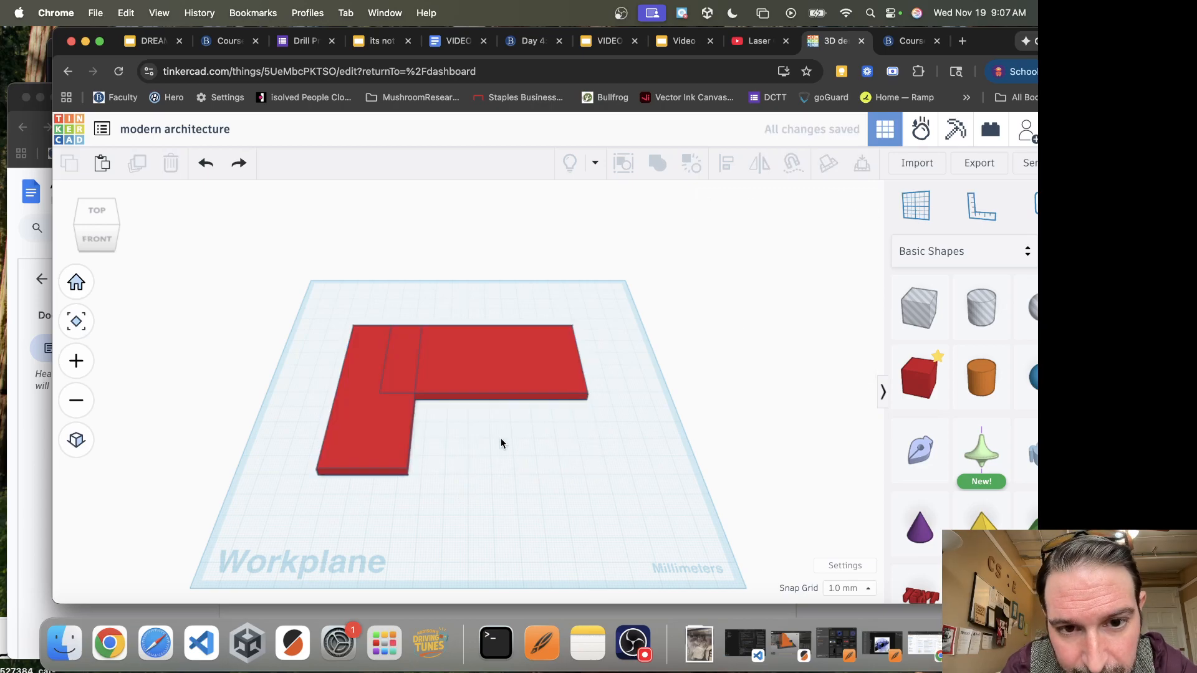
Extend the rear wing to the L's outer left edge, and stand a copy of it upright as a wall in front
left_click(483, 364)
left_click_drag(352, 369, 346, 368)
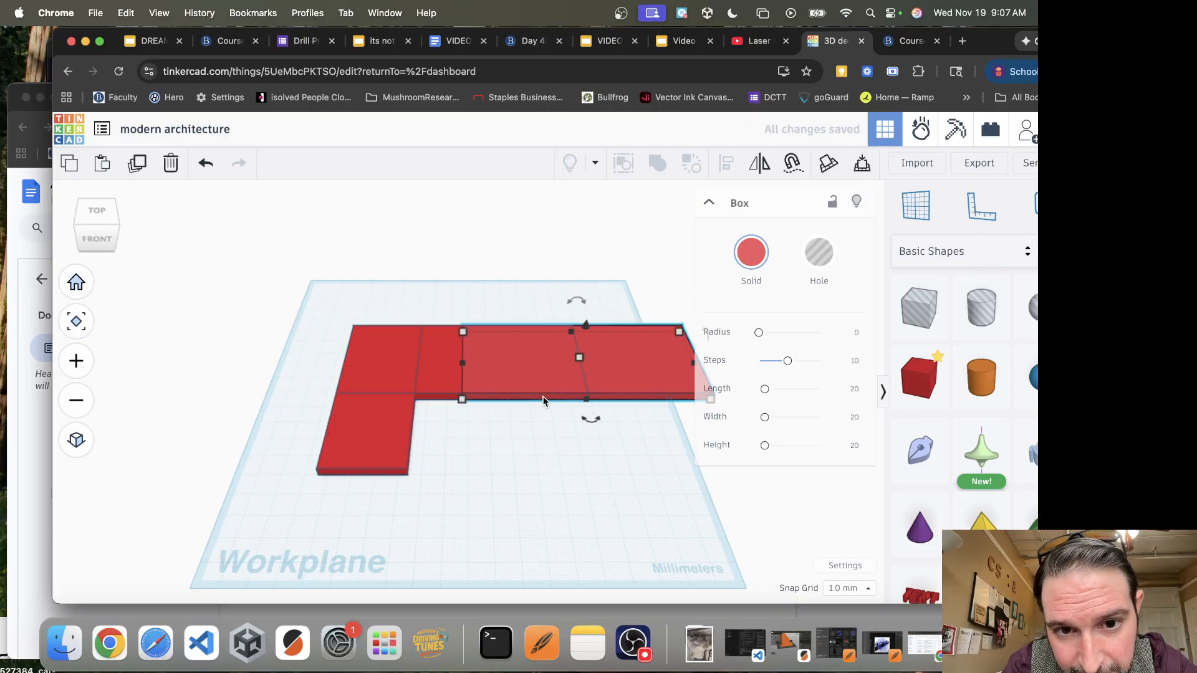
left_click_drag(546, 382, 530, 505)
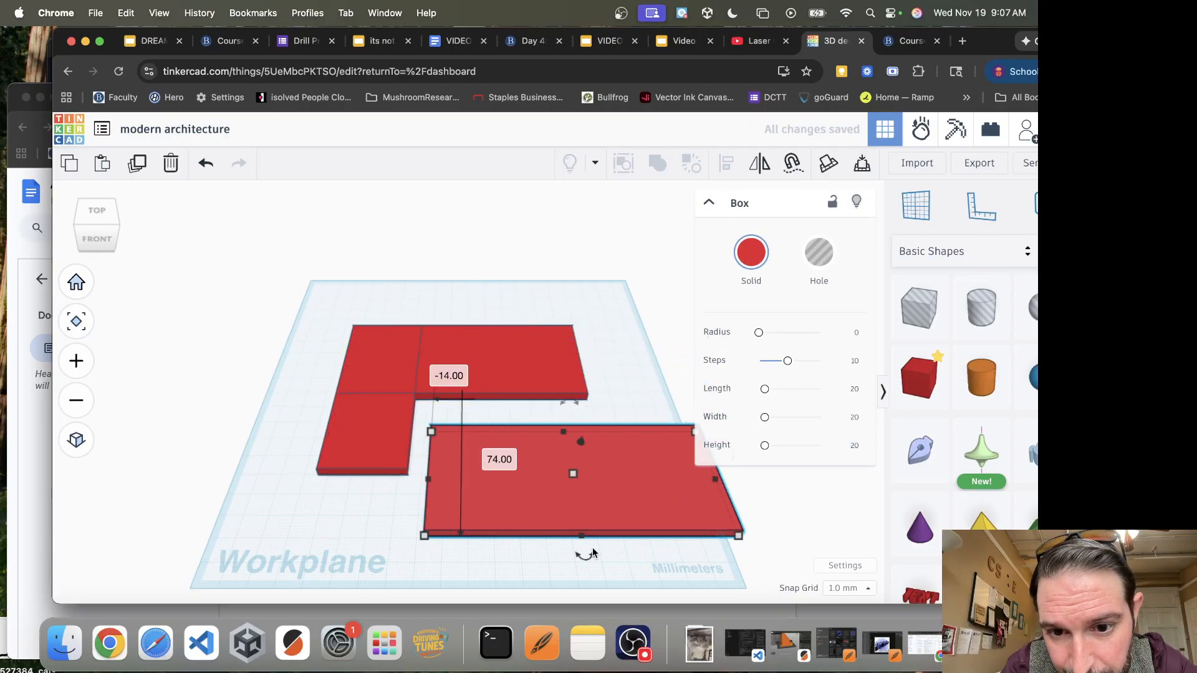
left_click_drag(584, 539, 565, 453)
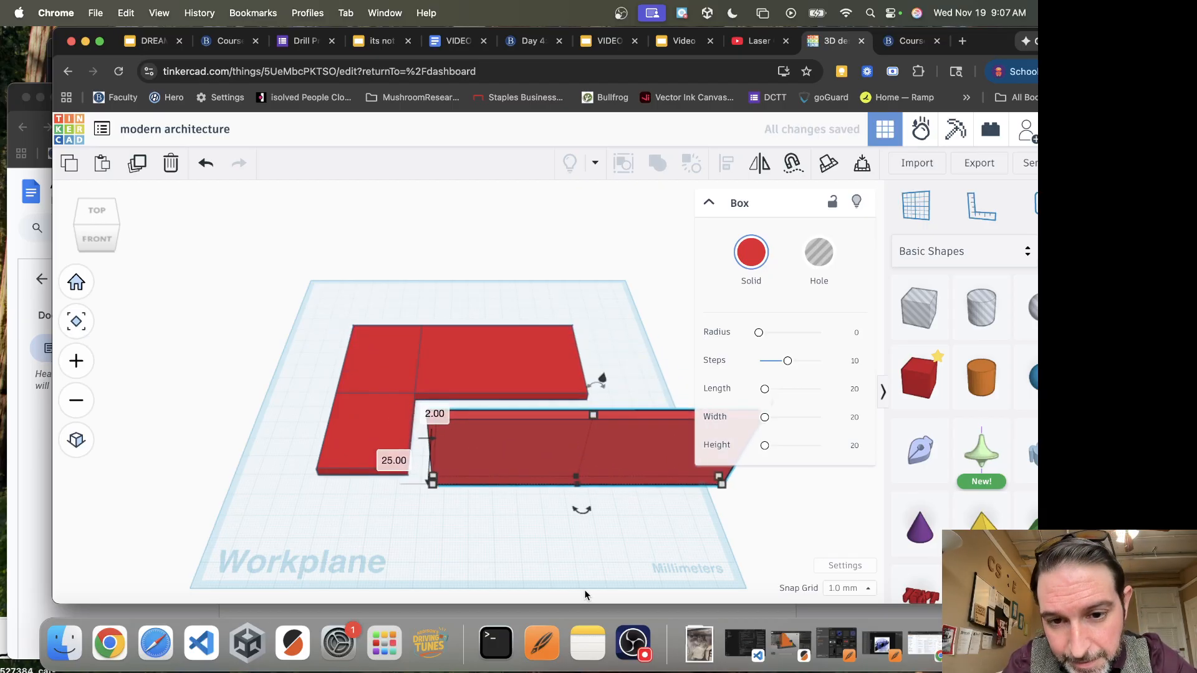
right_click_drag(576, 551, 559, 507)
Place a 20 mm hole box on the upright wall's front face near its left end, and adjust its position in small nudges
left_click_drag(578, 327, 575, 369)
left_click_drag(923, 312, 462, 425)
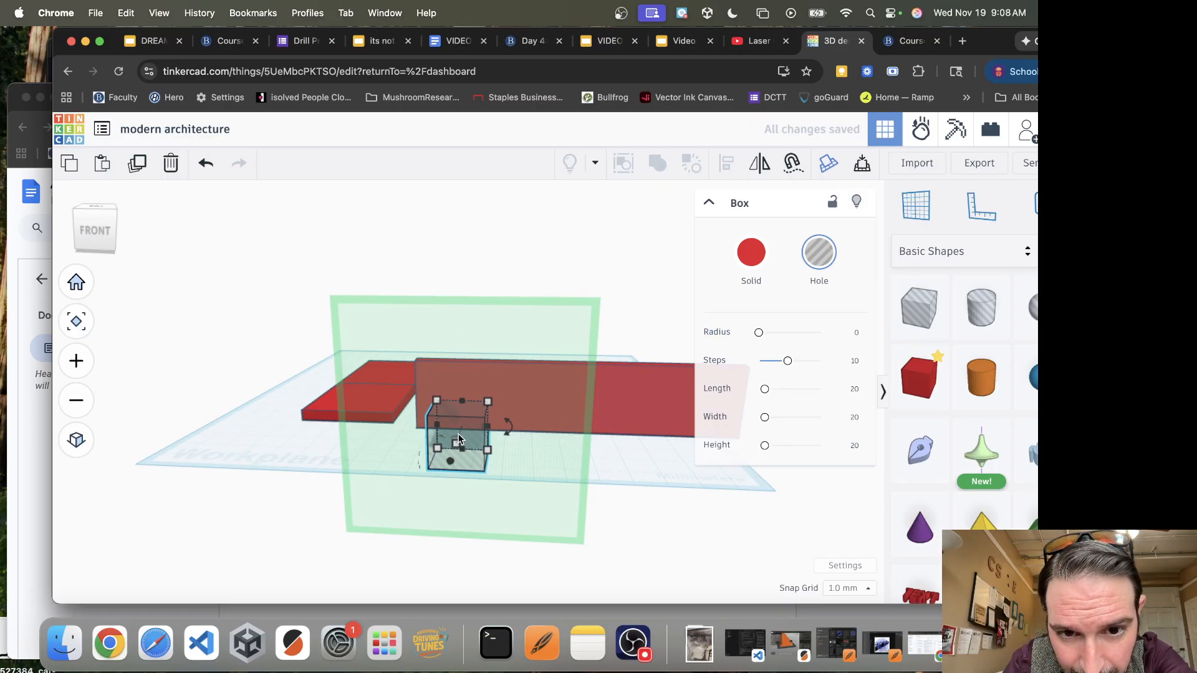
key("ctrl+Up")
key("ctrl+Up")
key("ctrl+Up")
key("ctrl+Up")
key("ctrl+Up")
key("ctrl+Up")
key("ctrl+Up")
key("ctrl+Up")
key("ctrl+Up")
key("ctrl+Up")
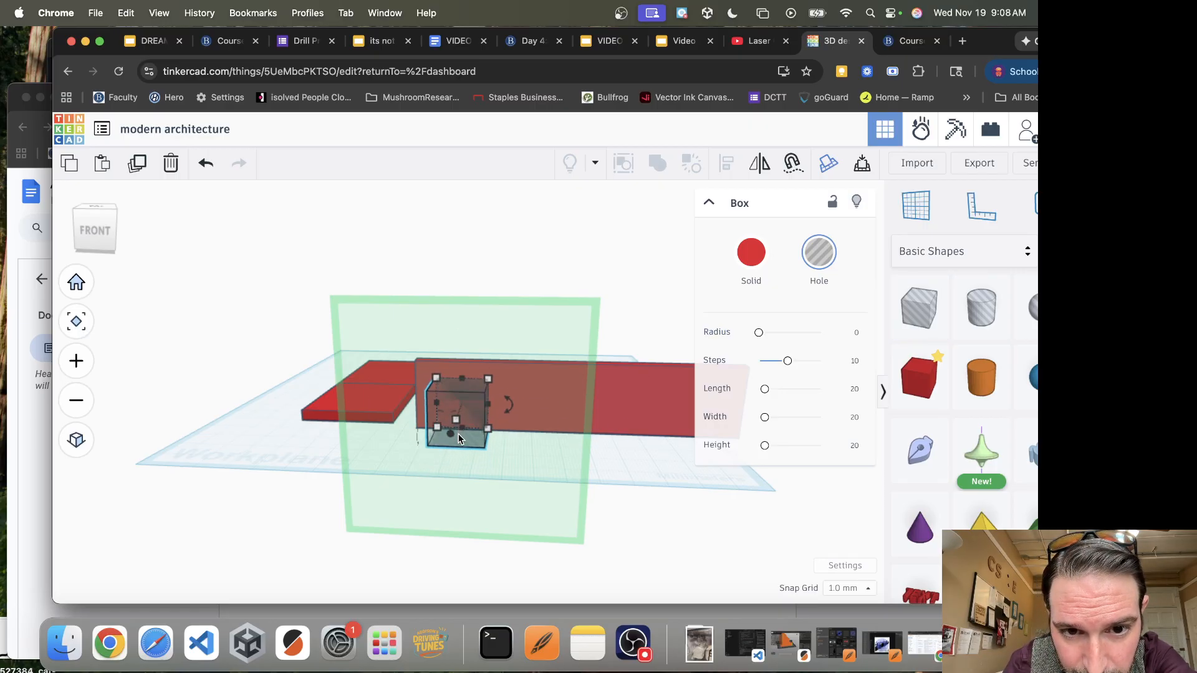
key("ctrl+Down")
key("ctrl+Down")
key("ctrl+Down")
key("ctrl+Down")
key("ctrl+Down")
key("ctrl+Down")
key("ctrl+Down")
key("ctrl+Down")
key("ctrl+Down")
key("ctrl+Down")
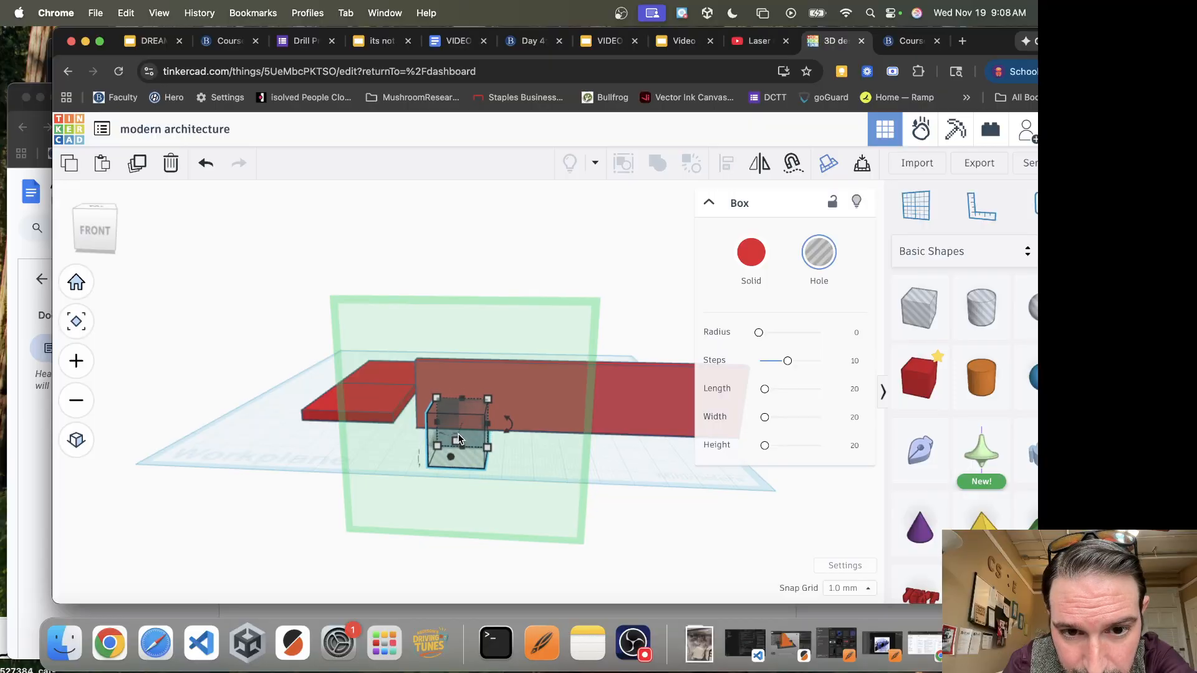
Move the hole box partway into the upright wall and nudge it slightly right along the wall
left_click(646, 461)
right_click_drag(645, 461, 499, 464)
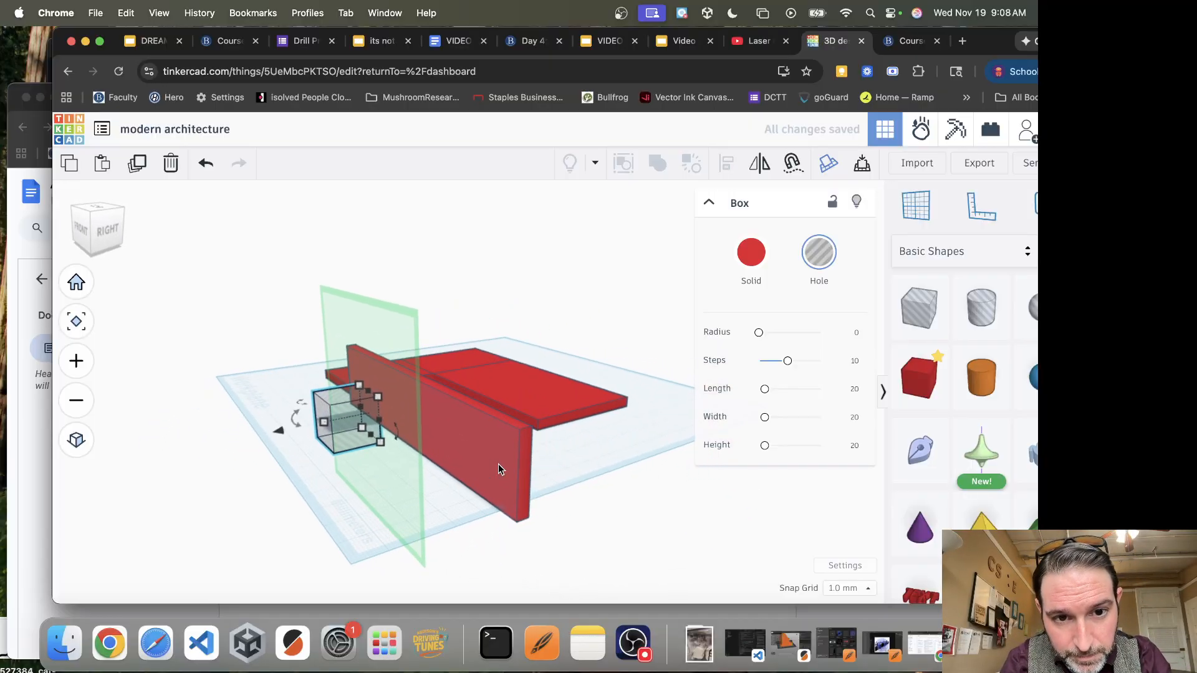
key("ctrl+Up")
left_click(454, 472)
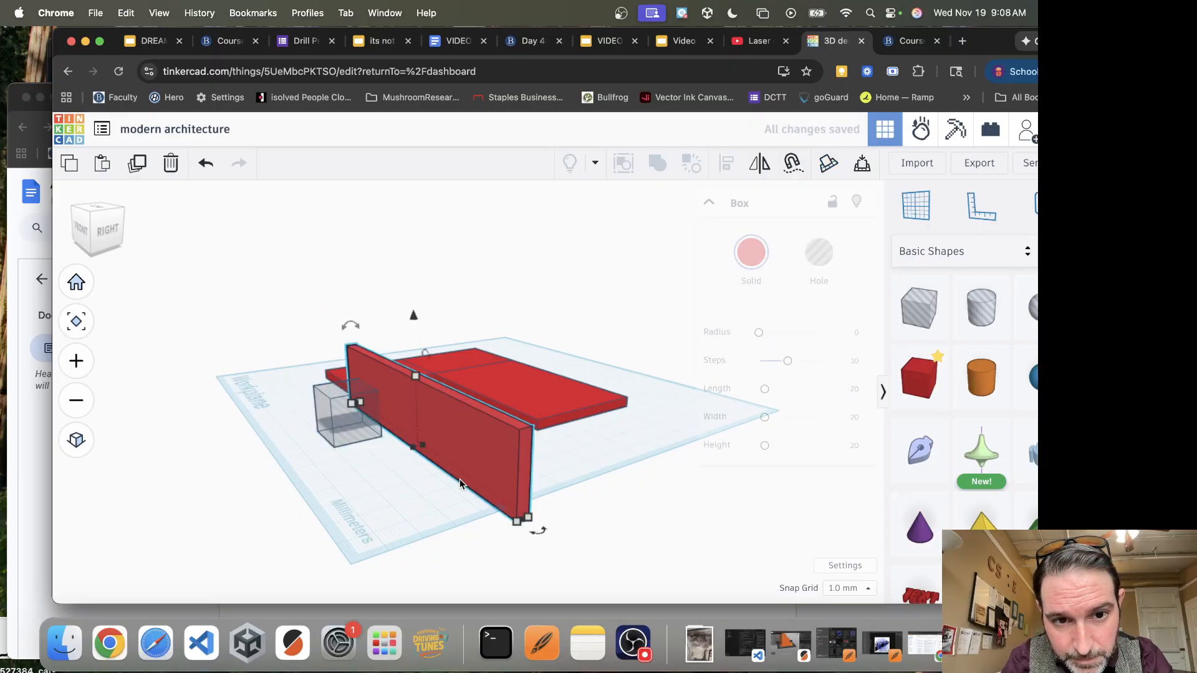
left_click(348, 420)
key("Right")
key("Right")
key("Right")
key("Right")
key("Right")
key("Right")
key("Right")
key("Right")
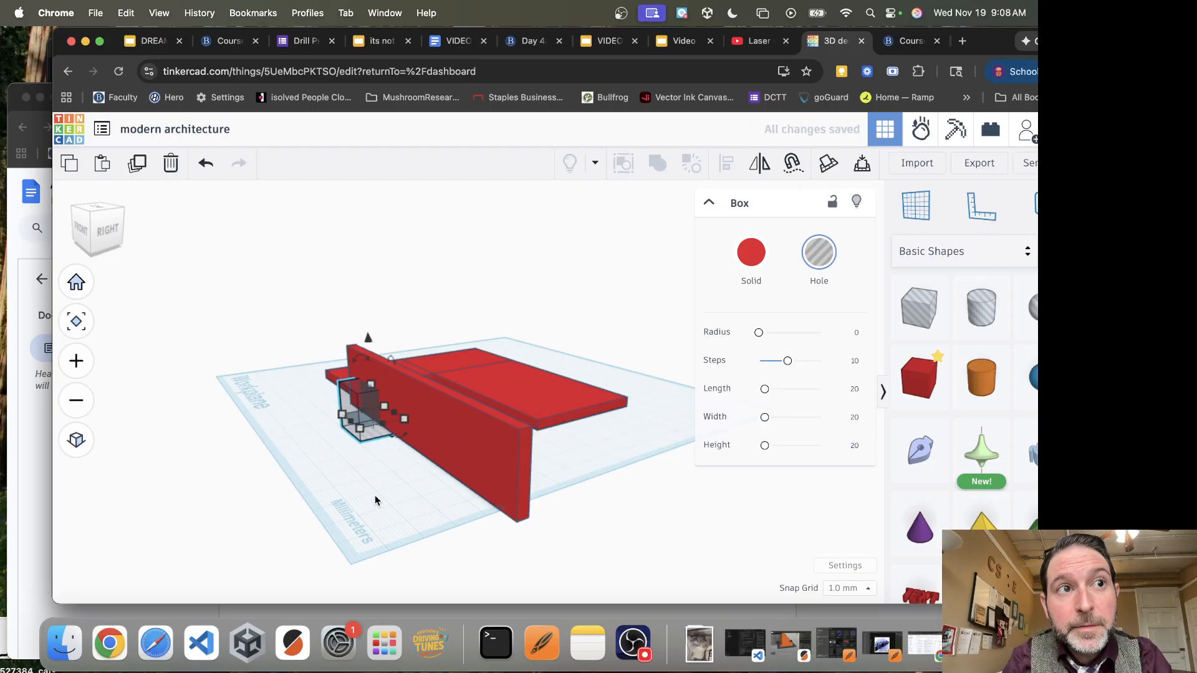
right_click_drag(364, 483, 510, 479)
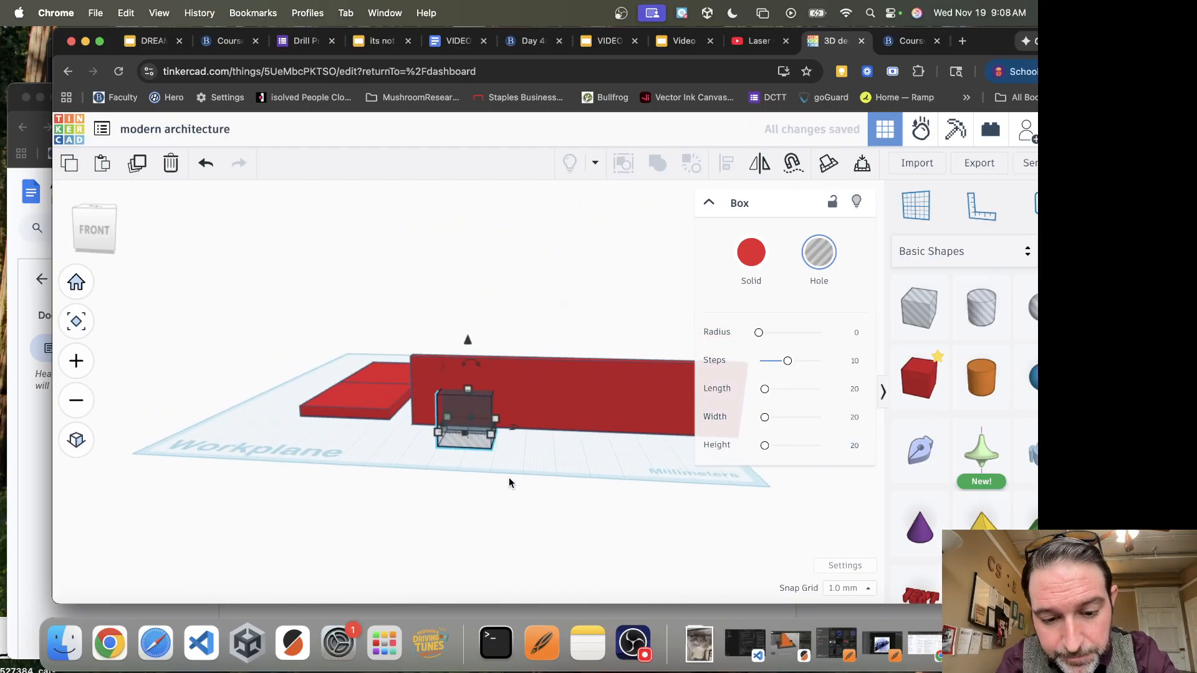
Raise the hole box to 1 mm above the workplane and nudge it left to the upright wall's left end
scroll(509, 483, "up", 5)
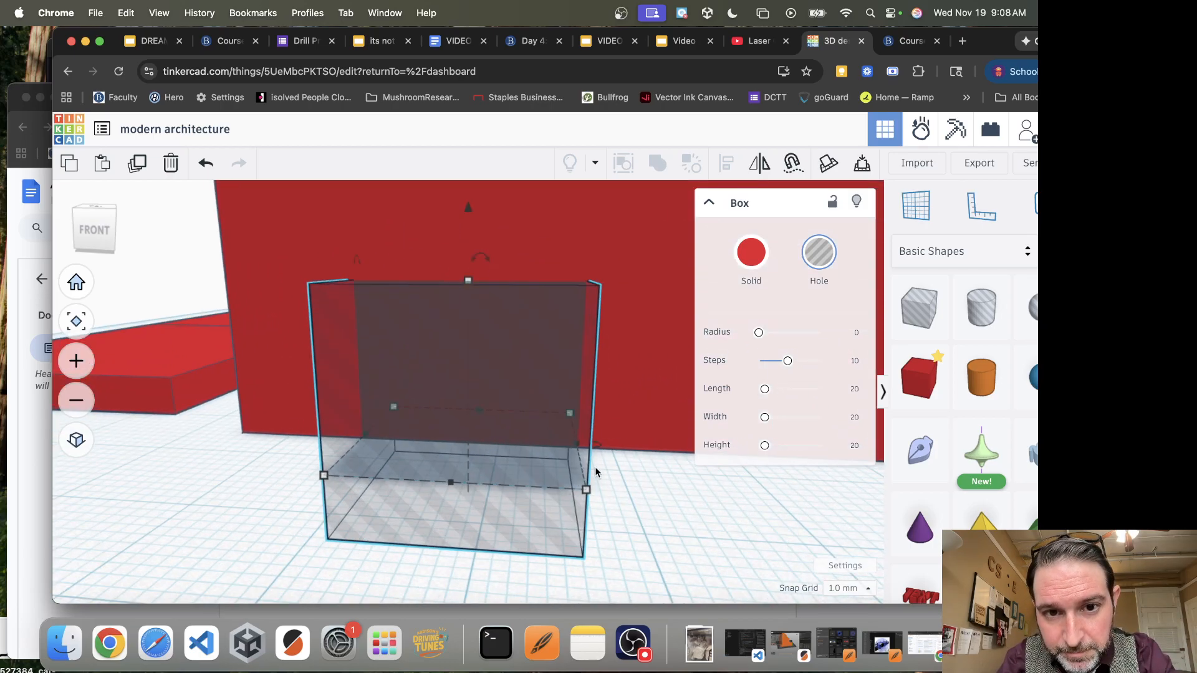
left_click_drag(471, 204, 482, 127)
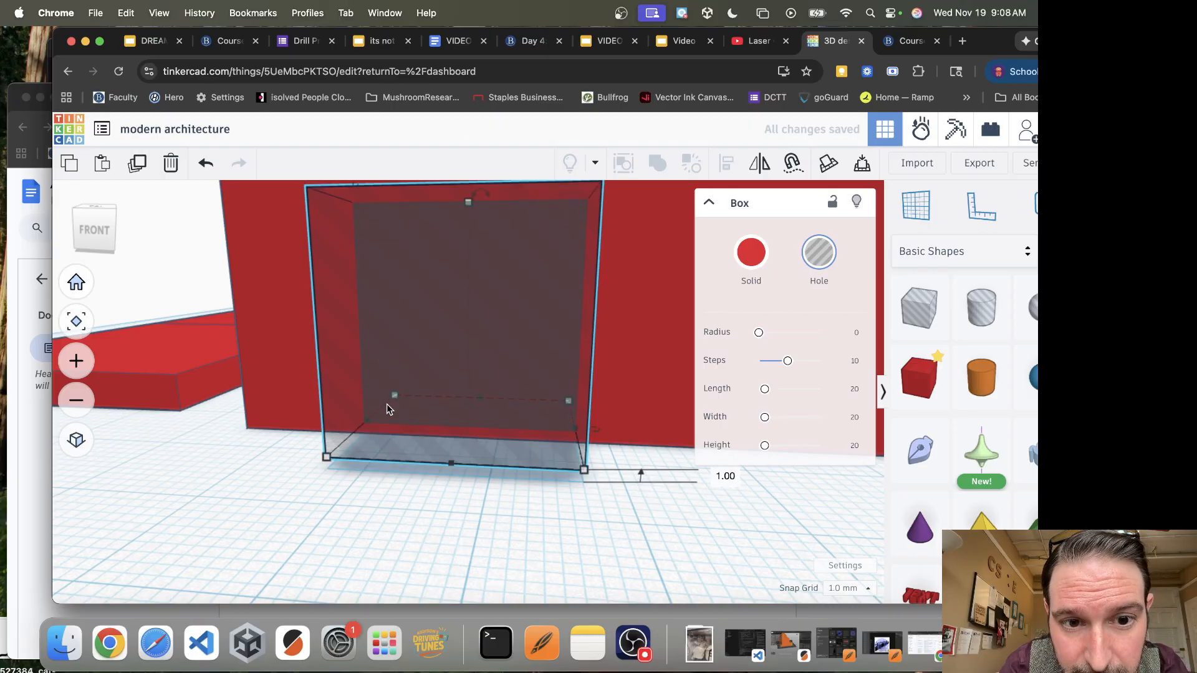
key("Left")
key("Left")
key("Left")
key("Left")
key("Left")
key("Left")
key("Left")
key("Left")
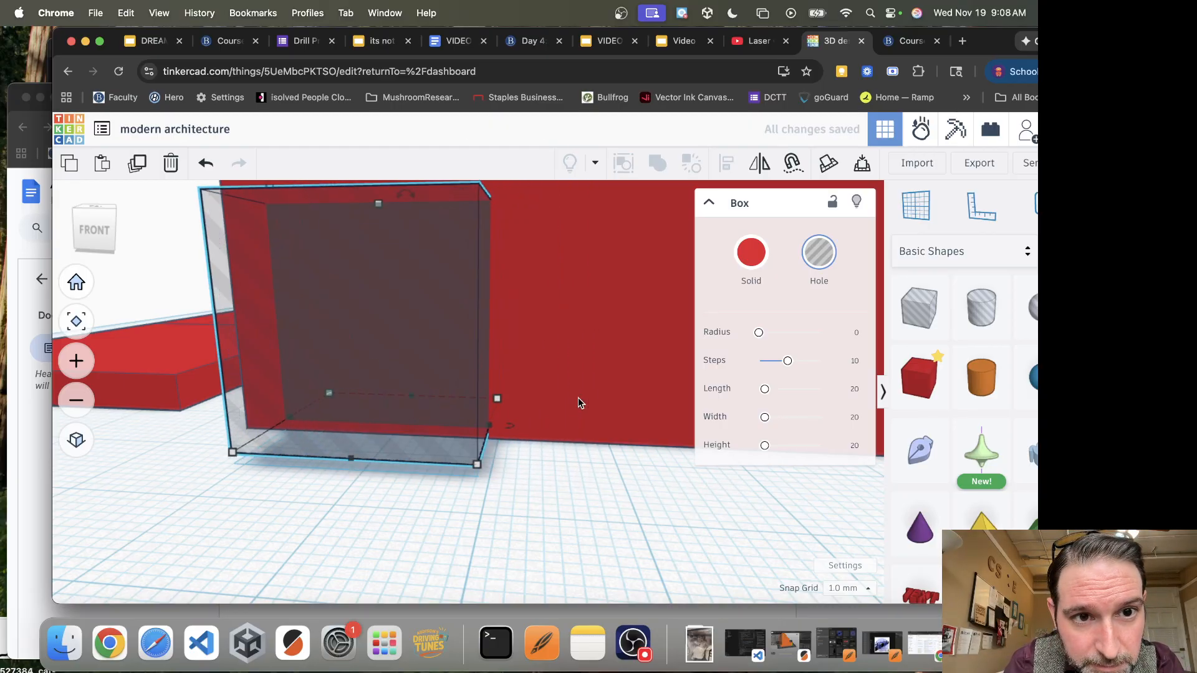
key("Left")
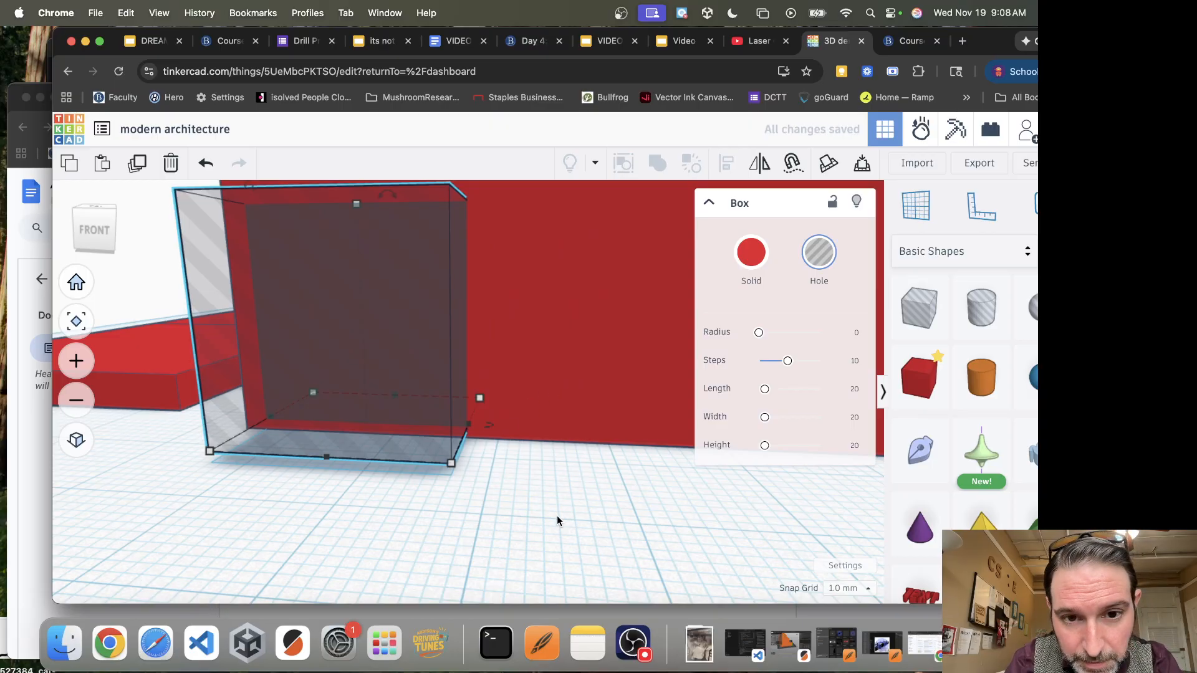
right_click_drag(557, 503, 586, 488)
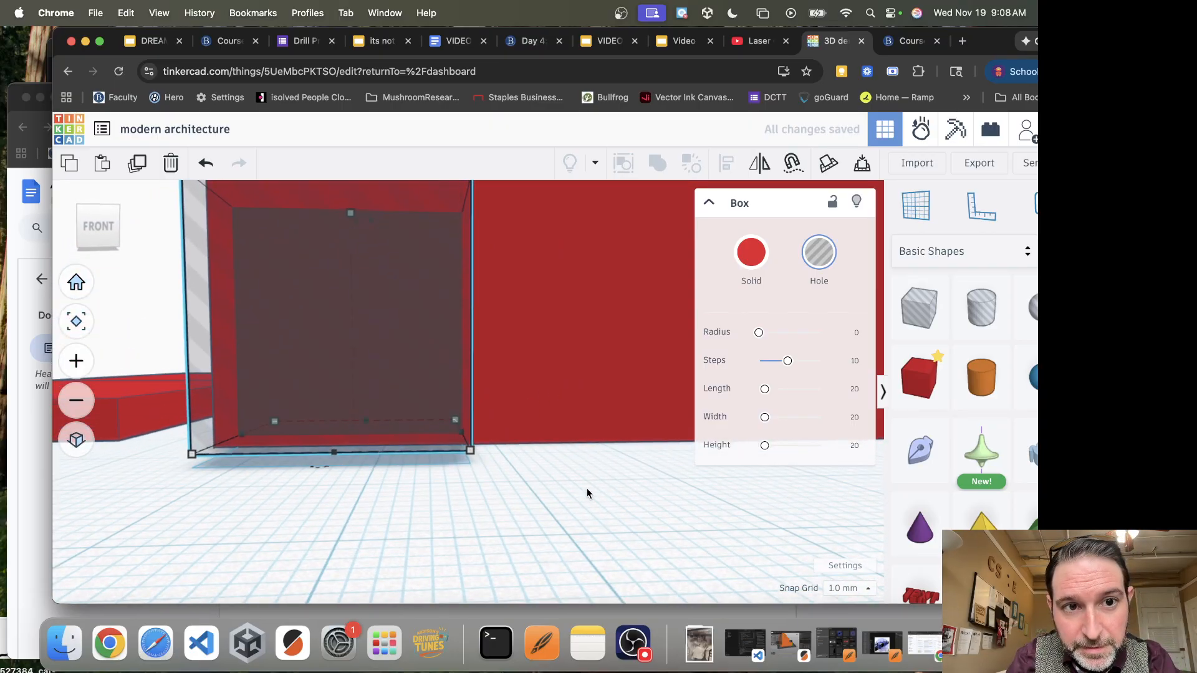
Narrow the hole box to about 13.97 mm wide so it fits just inside the wall's left edge
scroll(586, 489, "down", 4)
left_click_drag(434, 312, 435, 288)
left_click_drag(495, 441, 456, 447)
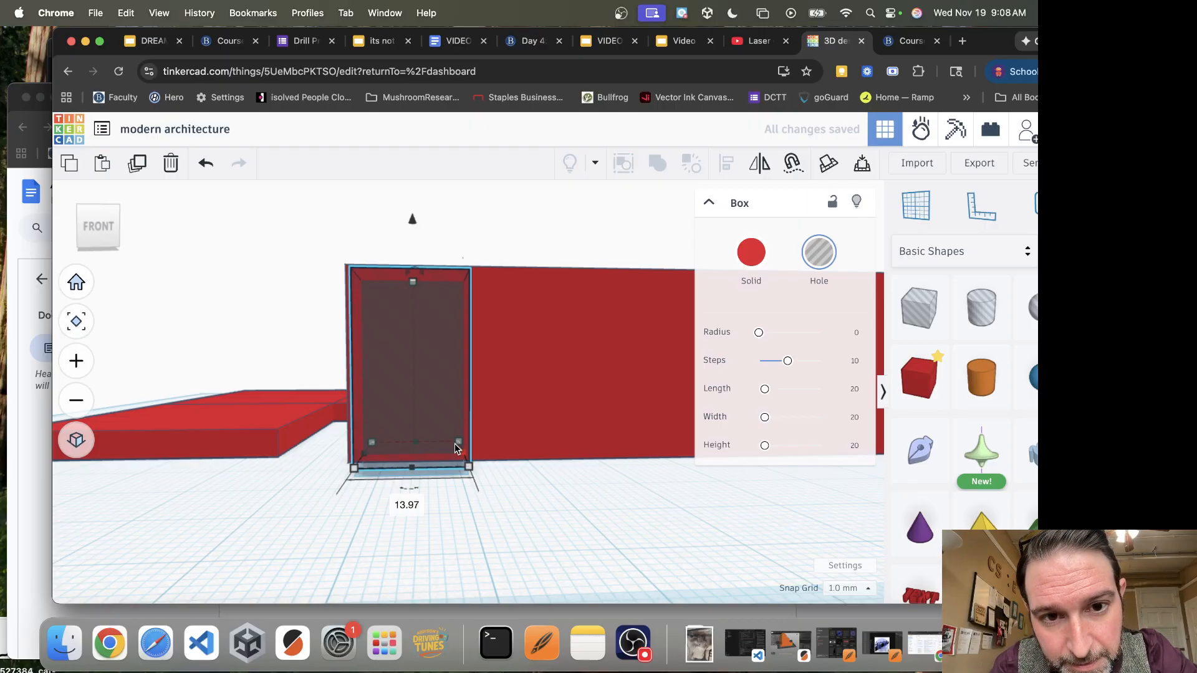
Duplicate the window hole and nudge the copy right along the wall, leaving a narrow post between the two openings
key("Right")
key("Right")
key("Right")
key("Right")
key("Right")
key("Right")
key("Right")
key("Right")
key("Right")
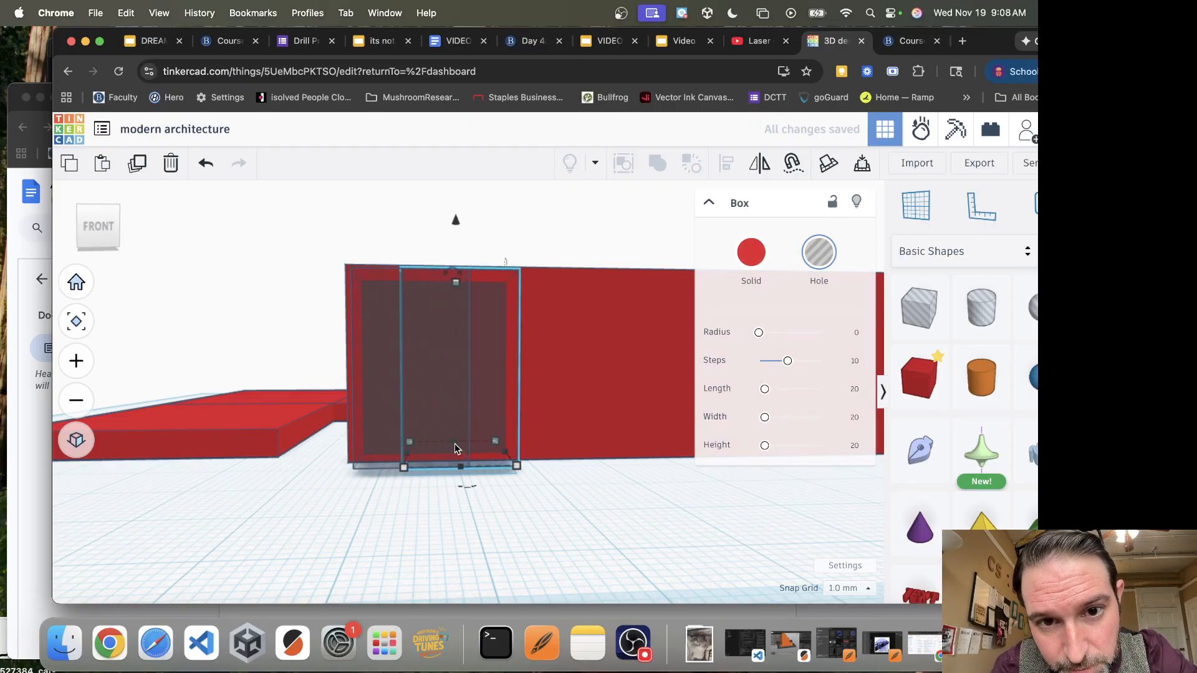
key("Right")
key("Right")
key("Right")
key("Right")
key("Right")
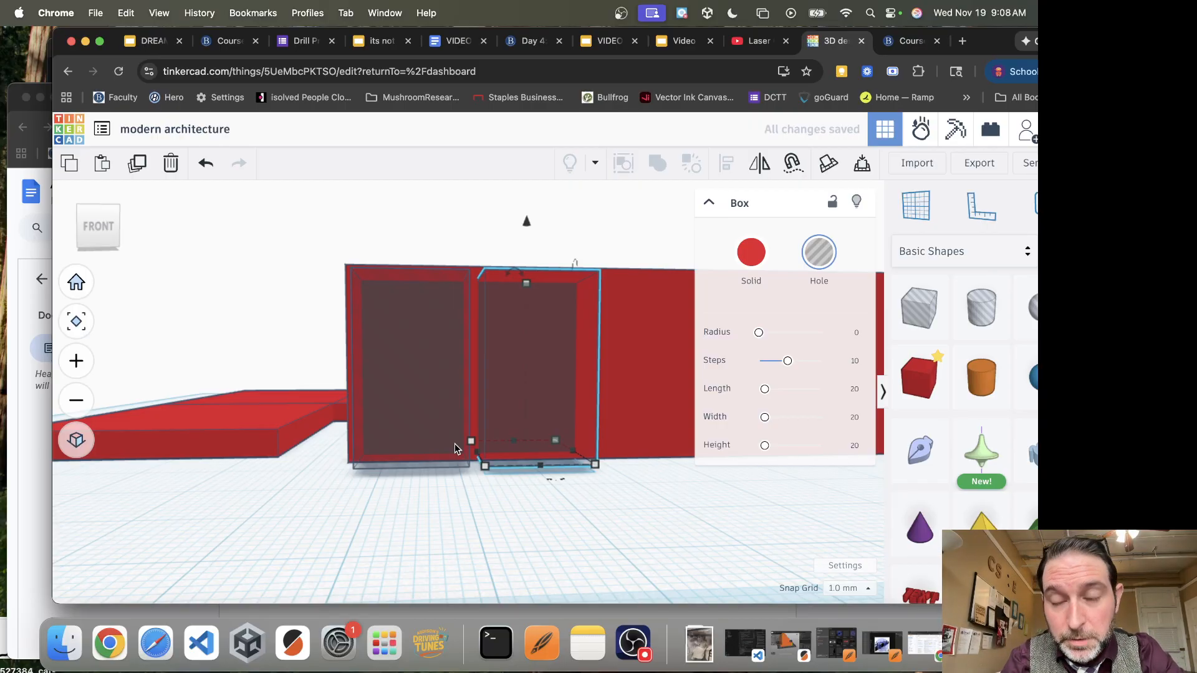
Repeat the spaced duplication until eight window holes run along the wall to its right end
scroll(454, 447, "down", 5)
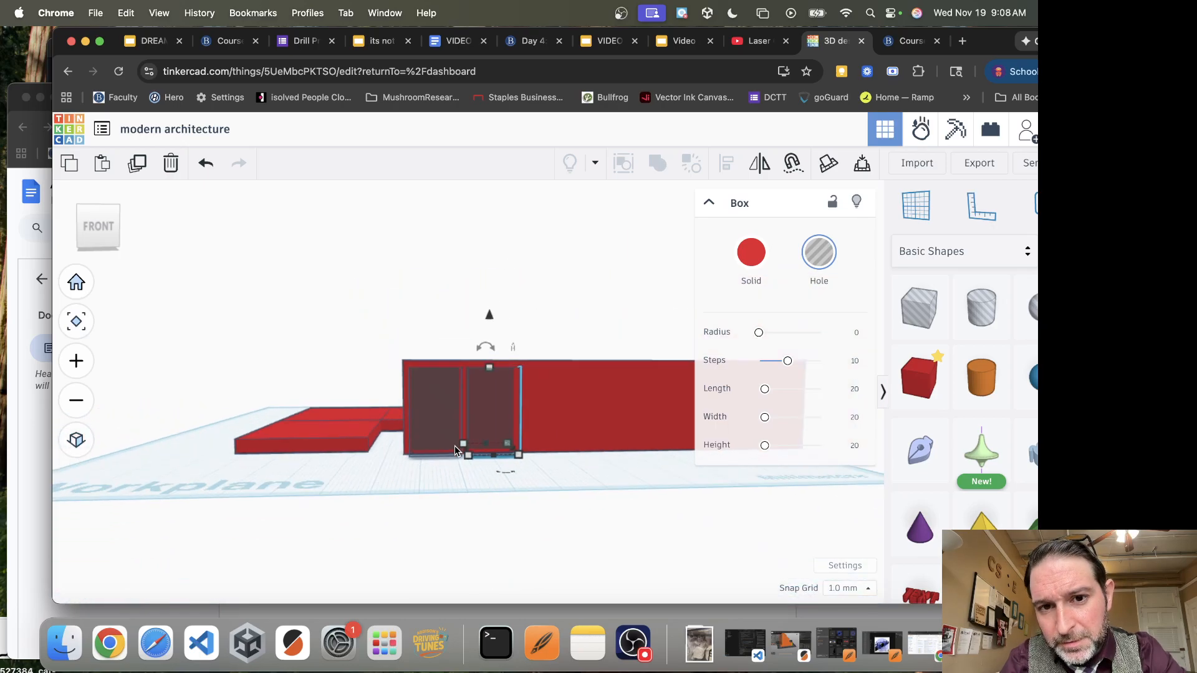
key("super+d")
key("super+d")
key("super+d")
key("super+d")
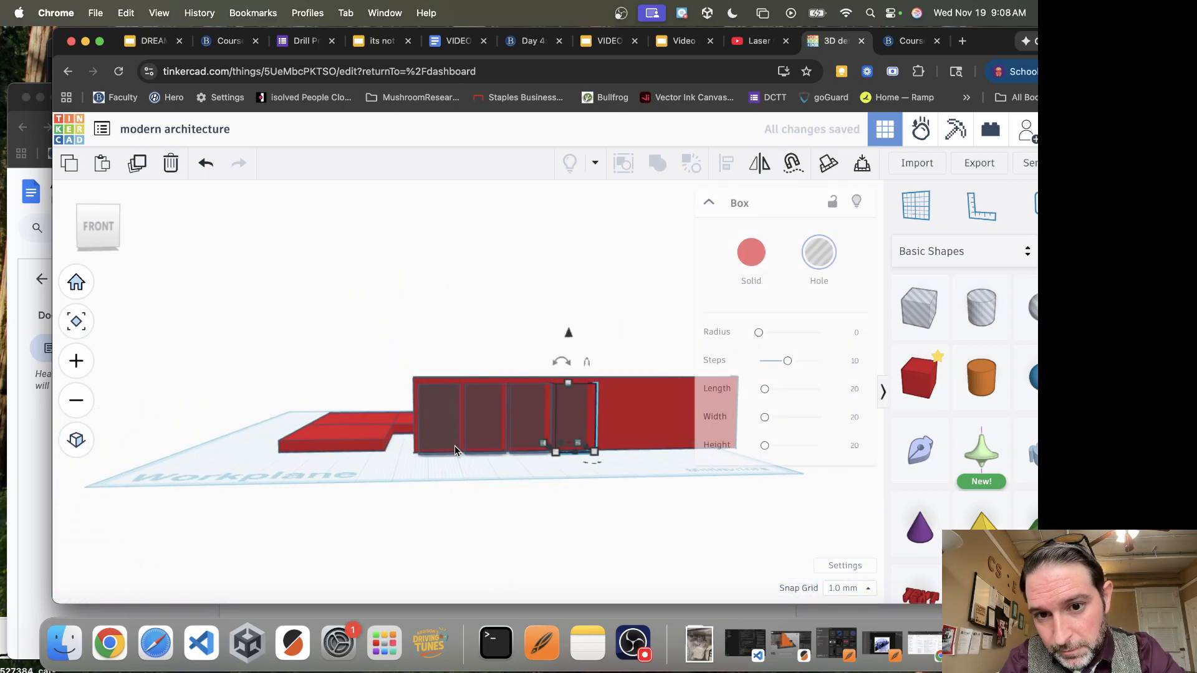
key("super+d")
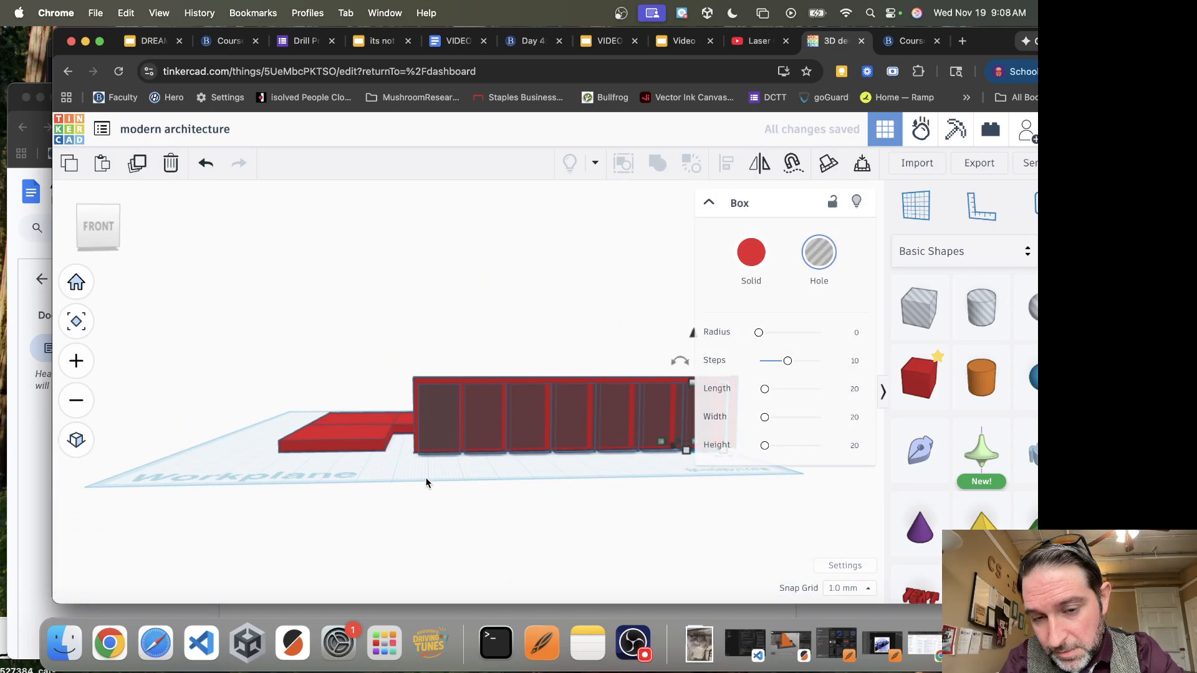
right_click_drag(556, 466, 461, 480)
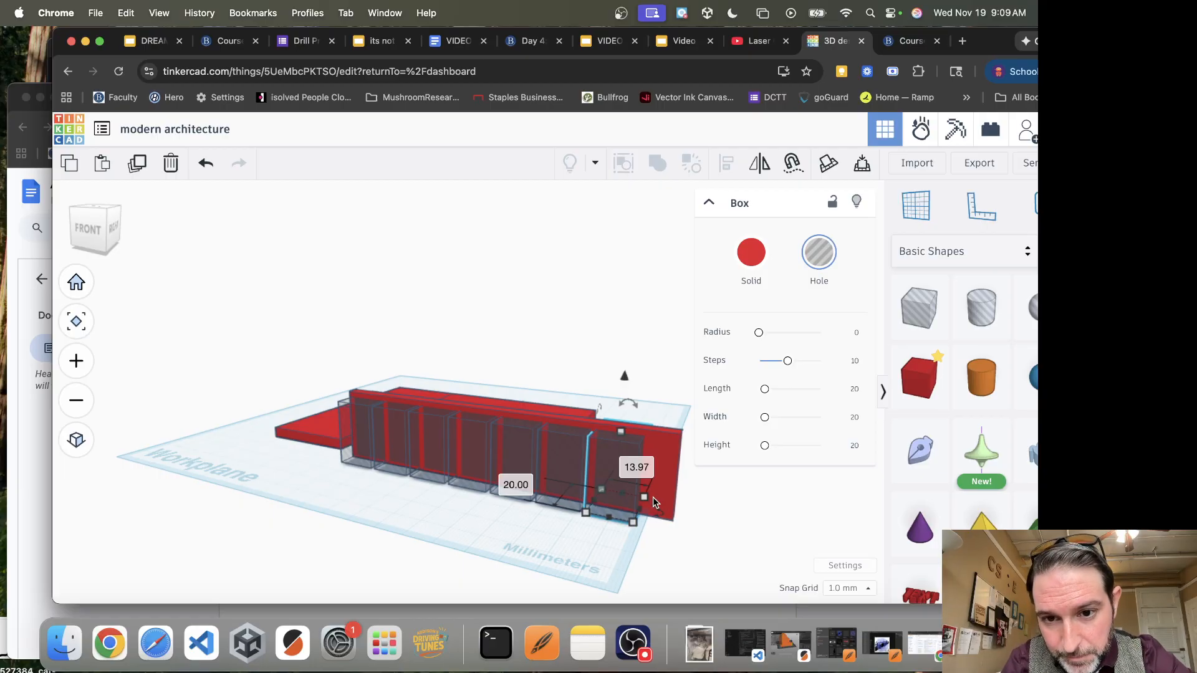
key("super+d")
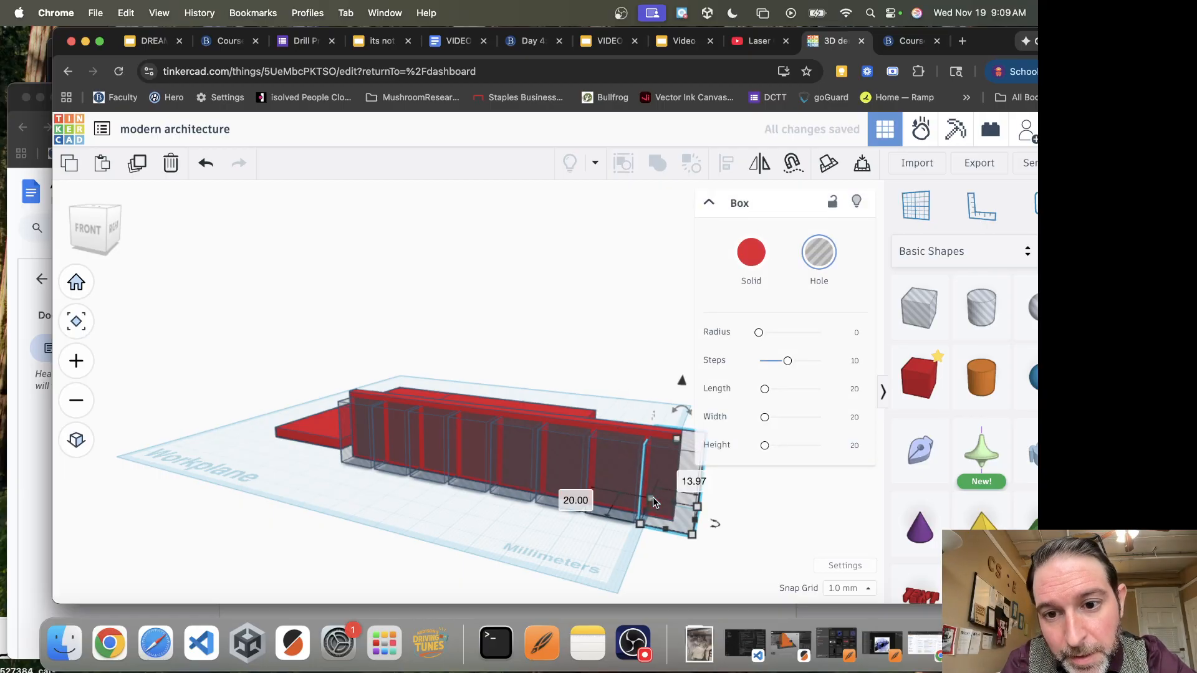
Try shifting a copy of the leftmost window hole right along the wall, and undo it
left_click(349, 435)
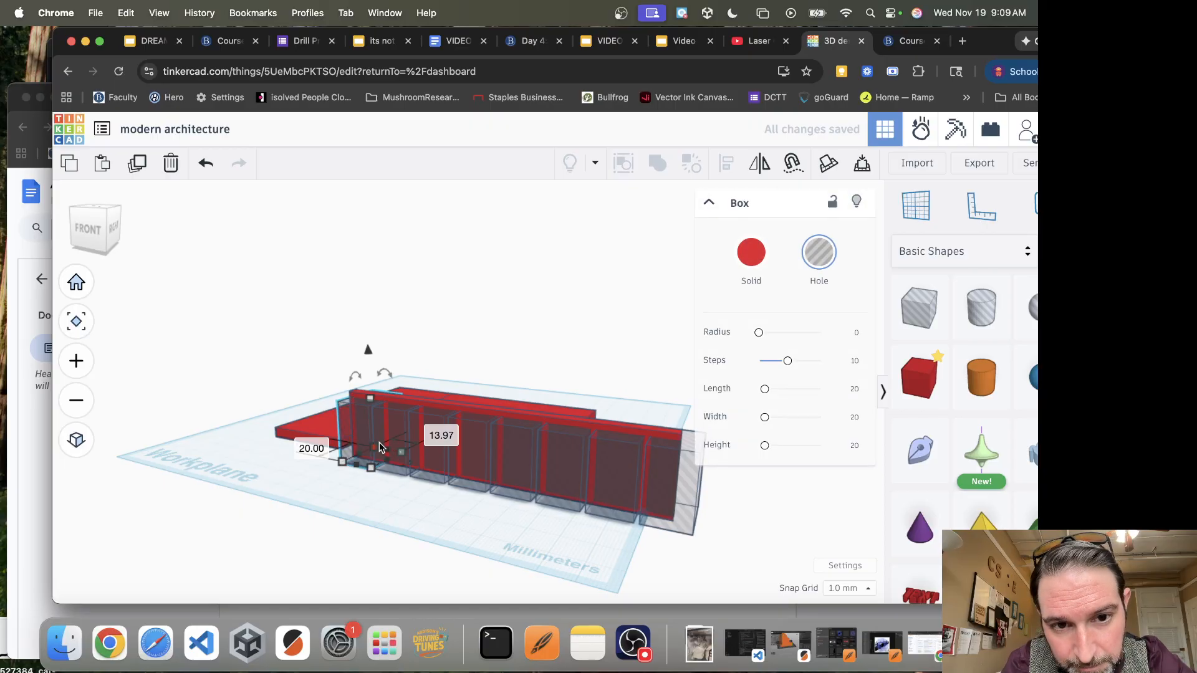
key("Right")
key("Right")
key("Right")
key("Right")
key("Right")
key("Right")
key("Right")
key("Right")
key("Right")
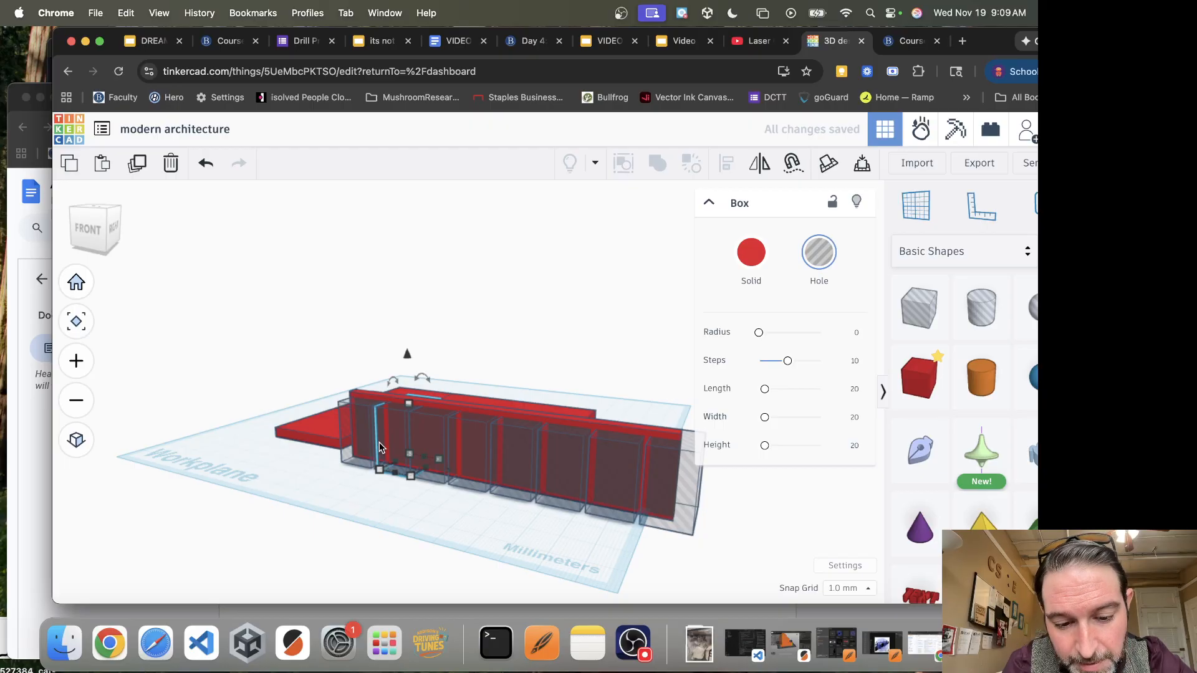
key("Right")
key("Right")
key("Right")
key("Right")
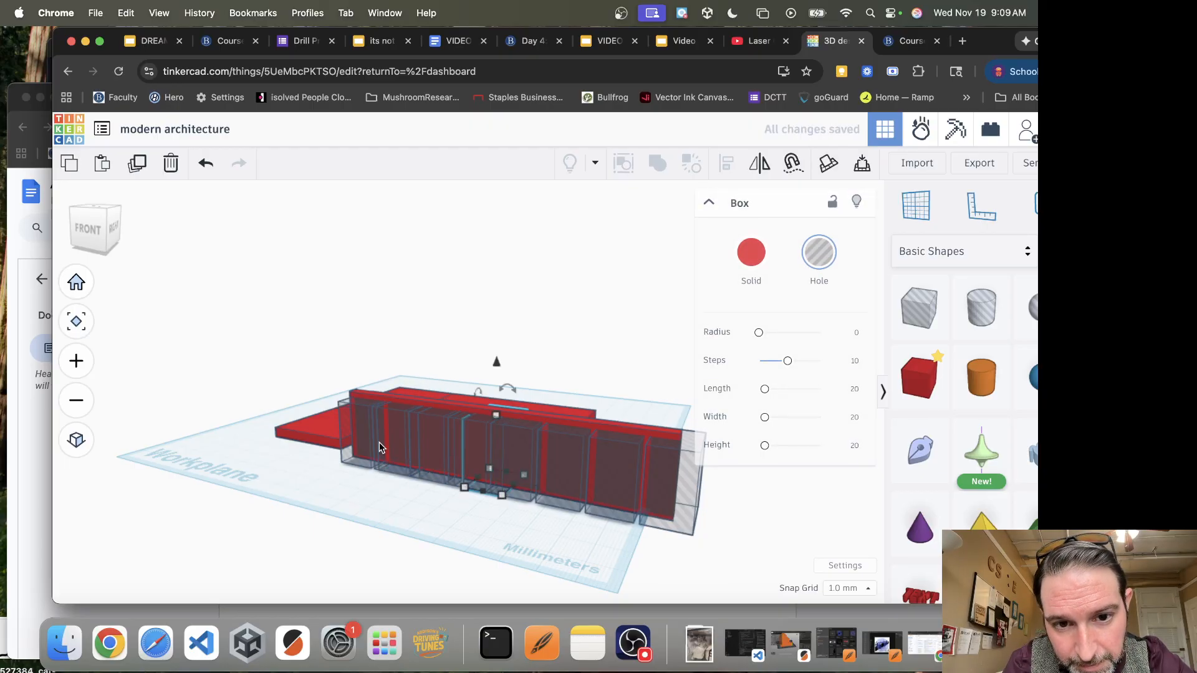
key("super+z")
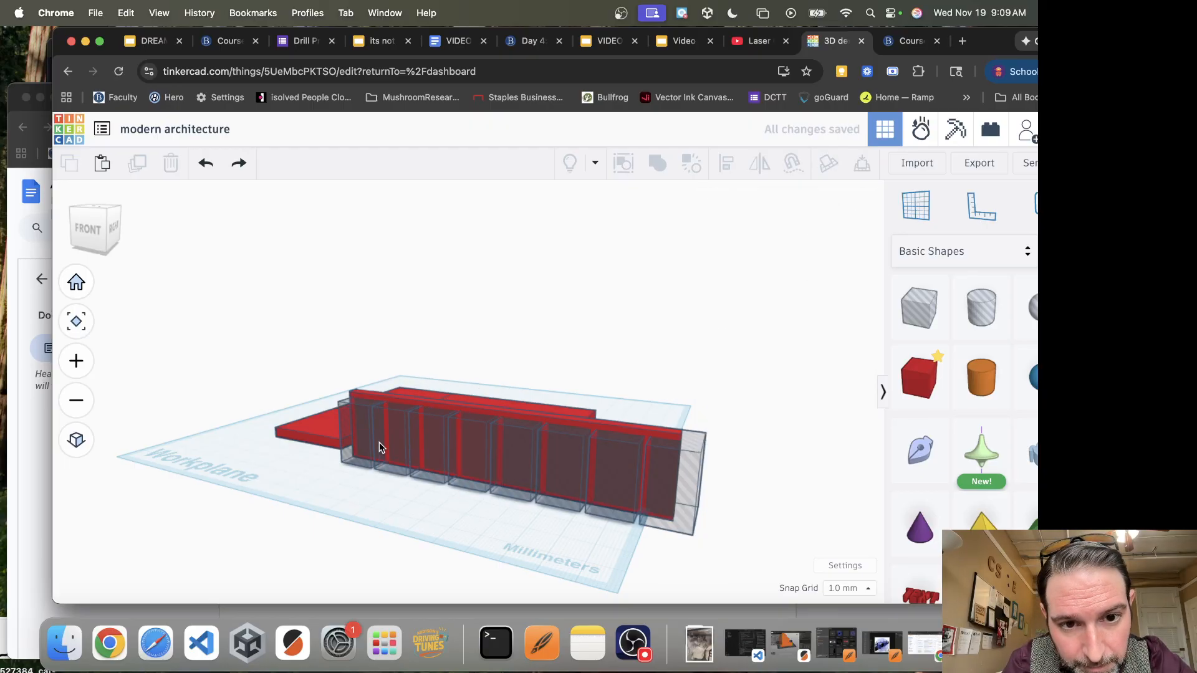
Narrow the rightmost hole to about 6.97 mm so it ends inside the wall, and narrow the fifth hole from the left
left_click(653, 469)
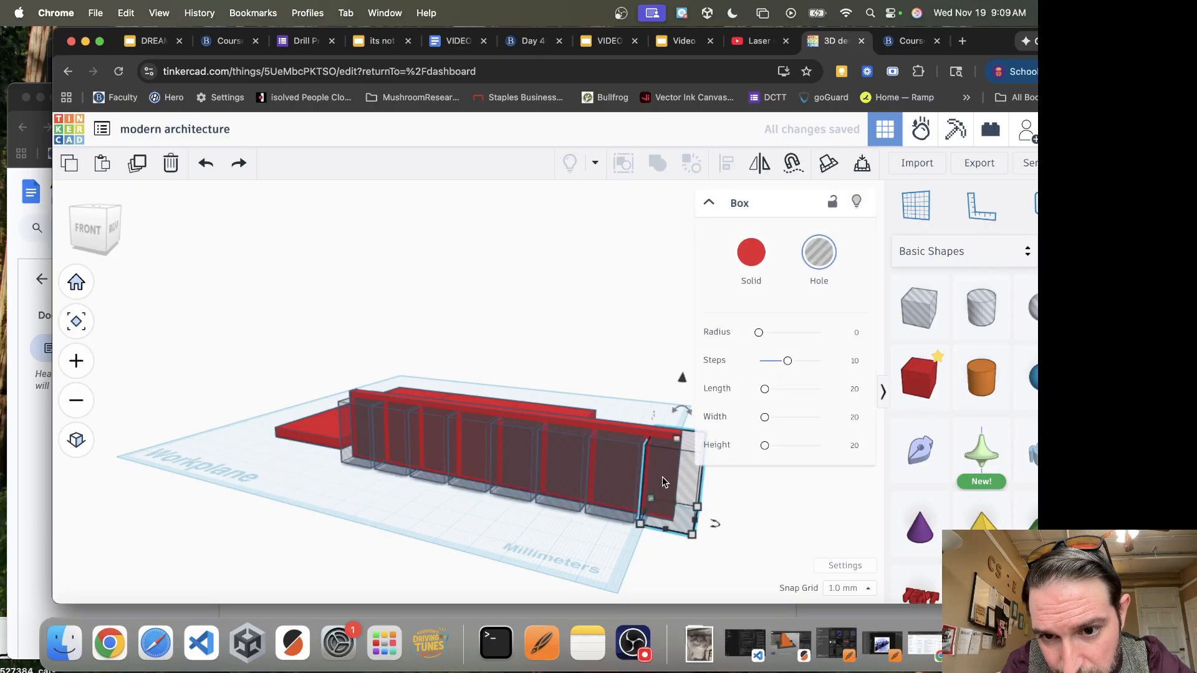
left_click_drag(691, 513, 673, 511)
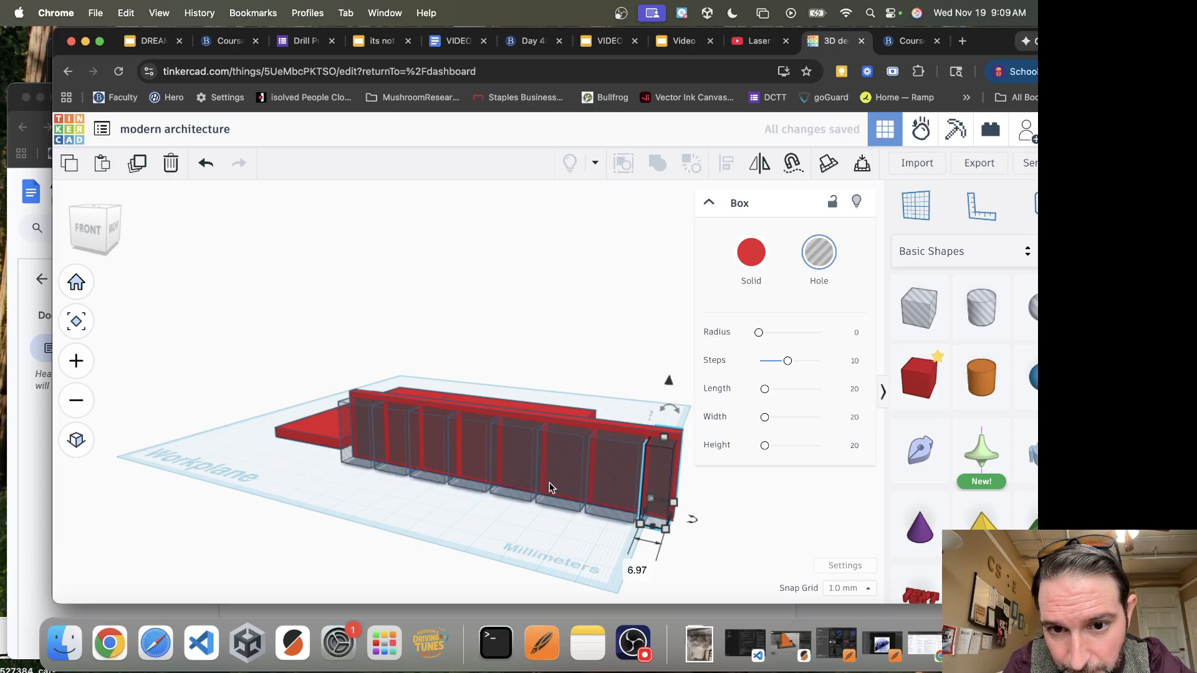
left_click(509, 461)
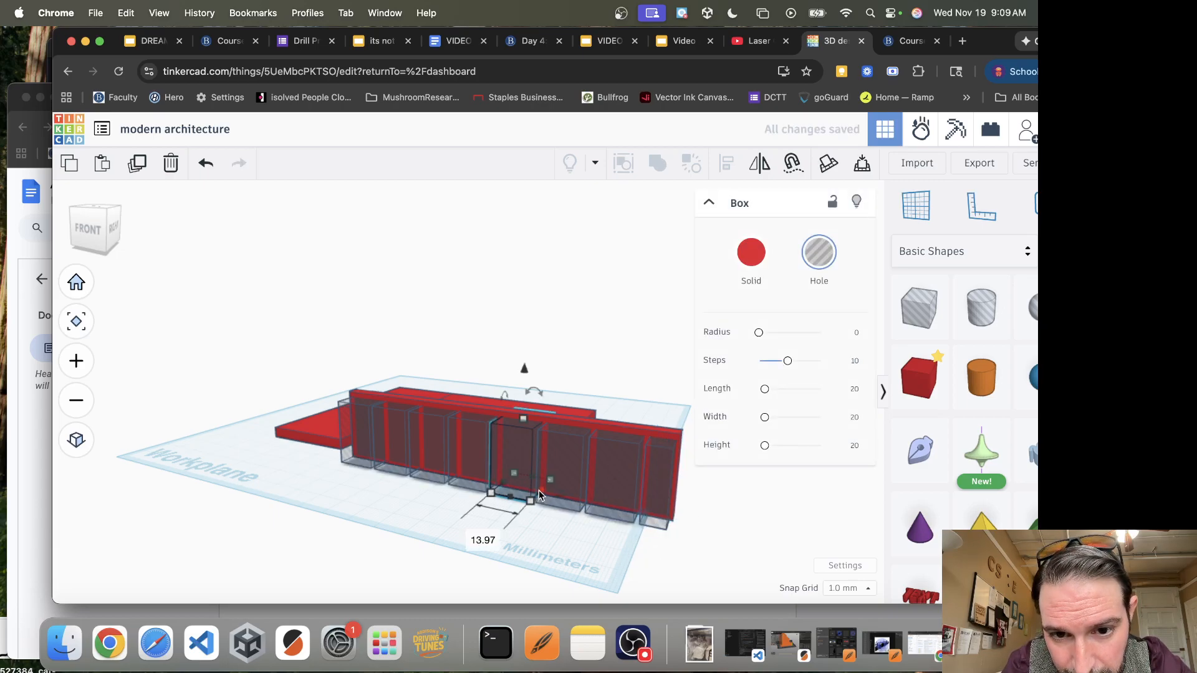
left_click_drag(539, 492, 531, 483)
Widen the sixth hole from the left to 21 mm, extending it toward the narrowed fifth hole
left_click(558, 486)
left_click(517, 542)
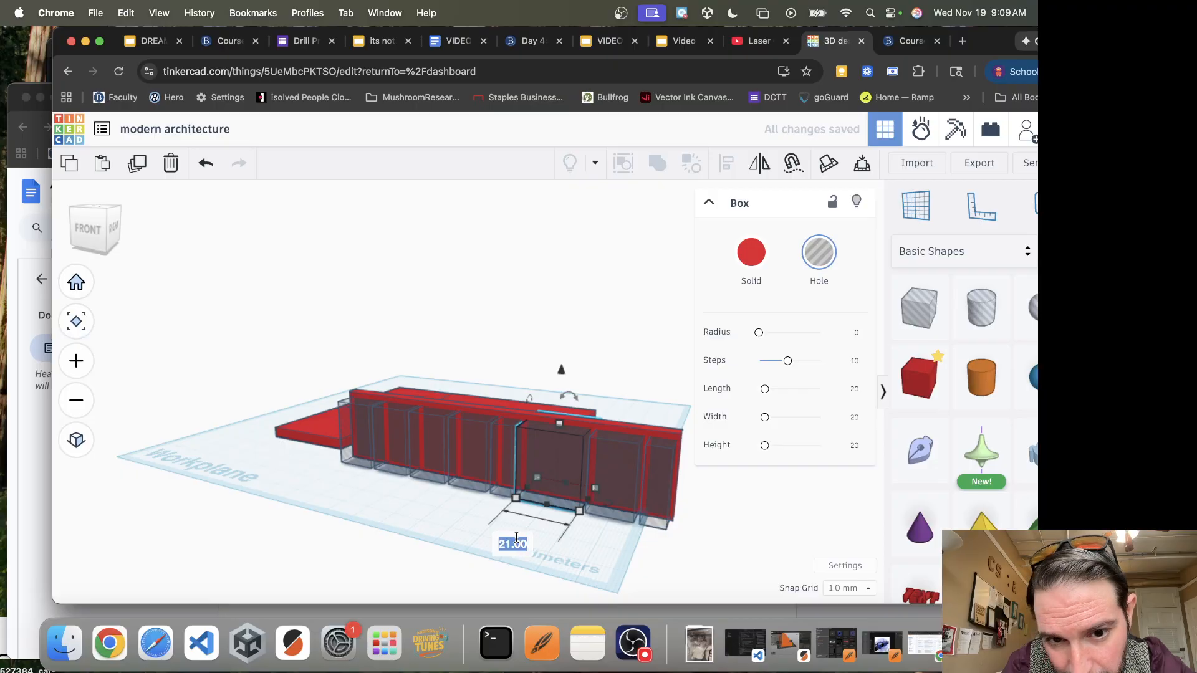
key("Return")
Unite the wall with its eight window holes and set it on the rear slab's front edge, raised 4 mm
right_click_drag(494, 504, 515, 550)
left_click_drag(564, 490, 395, 460)
right_click_drag(626, 346, 630, 417)
right_click_drag(663, 470, 664, 374)
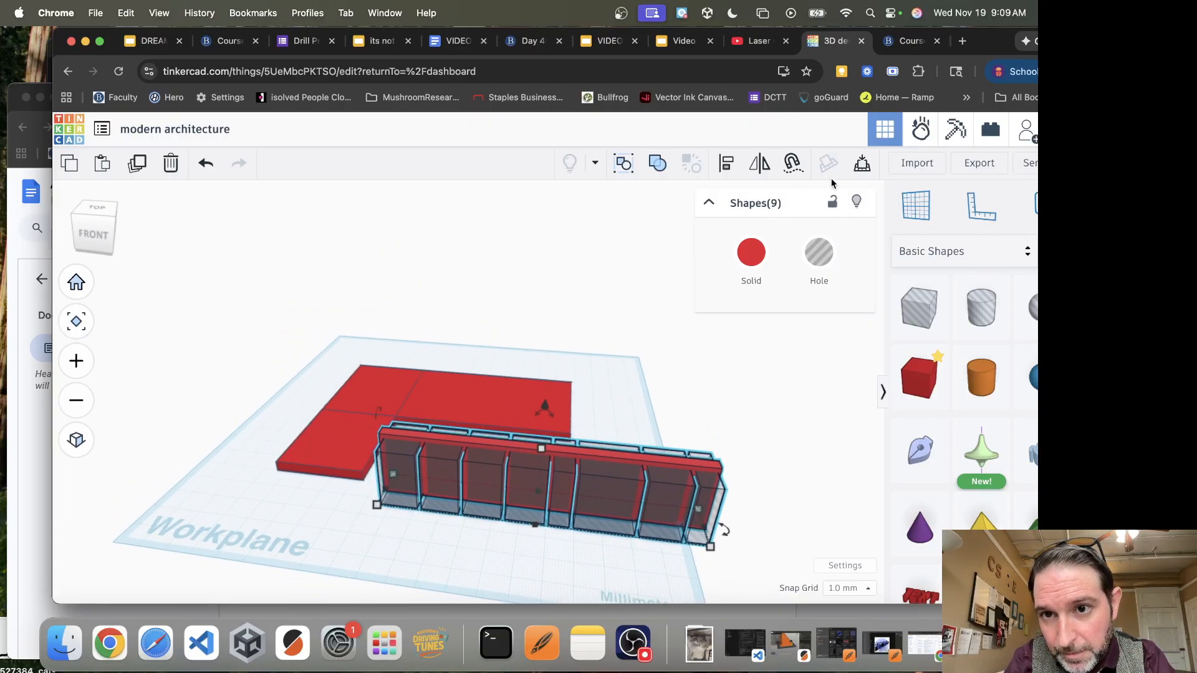
left_click(659, 165)
right_click_drag(564, 552, 565, 511)
left_click_drag(514, 406, 442, 335)
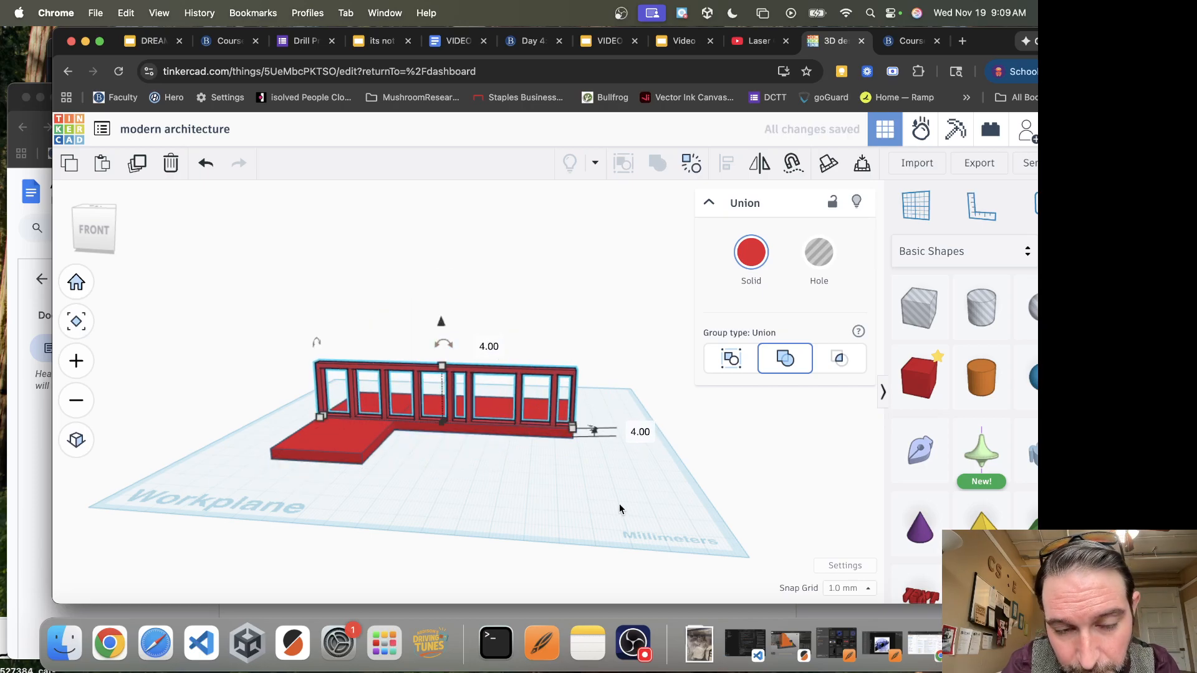
Make an end wall from a copy of the long slab, 6 mm thick and 31 mm high, at its right end
right_click_drag(626, 499, 470, 515)
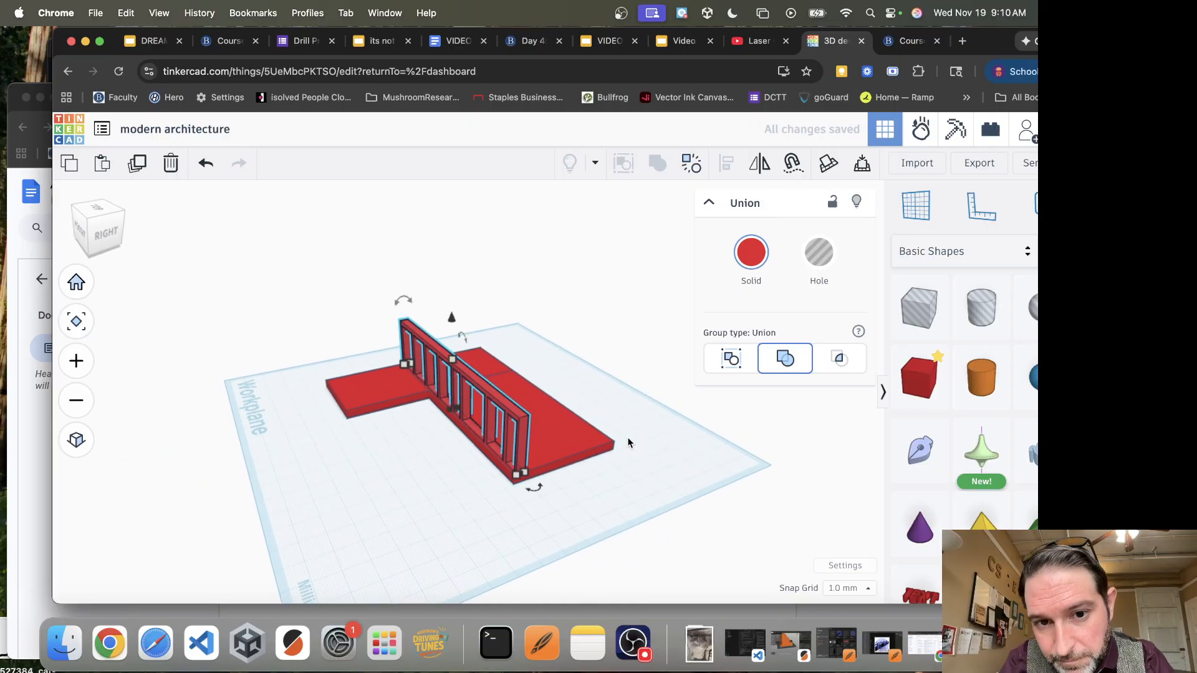
scroll(554, 454, "down", 2)
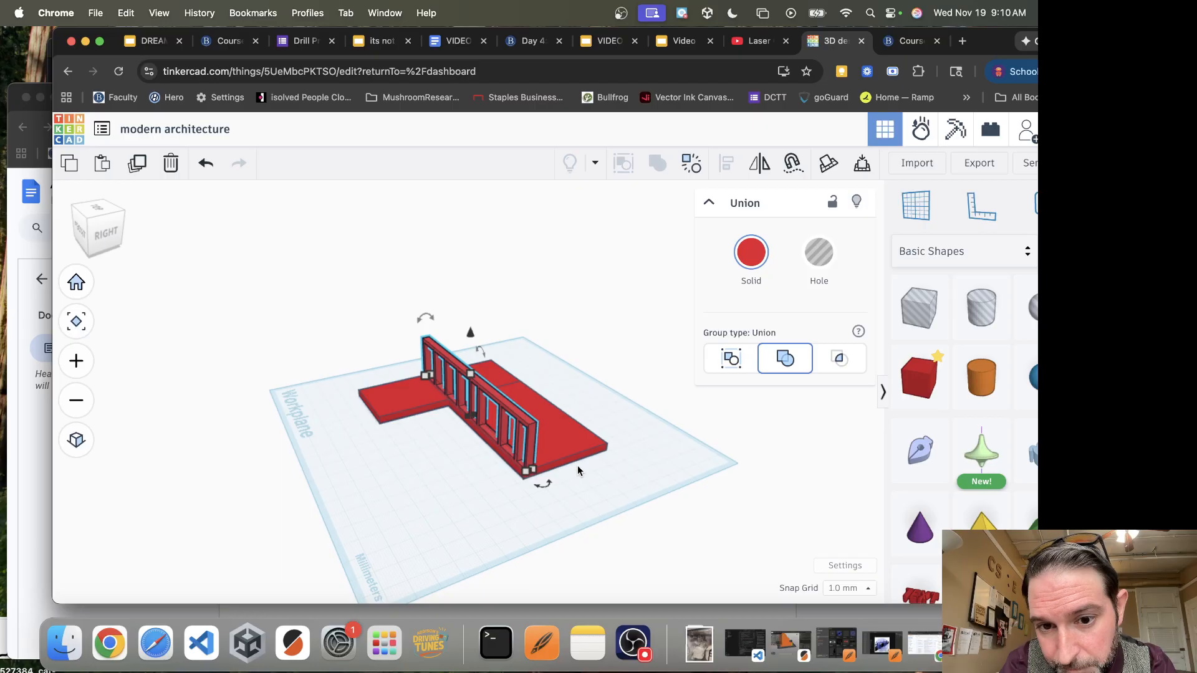
left_click(592, 456)
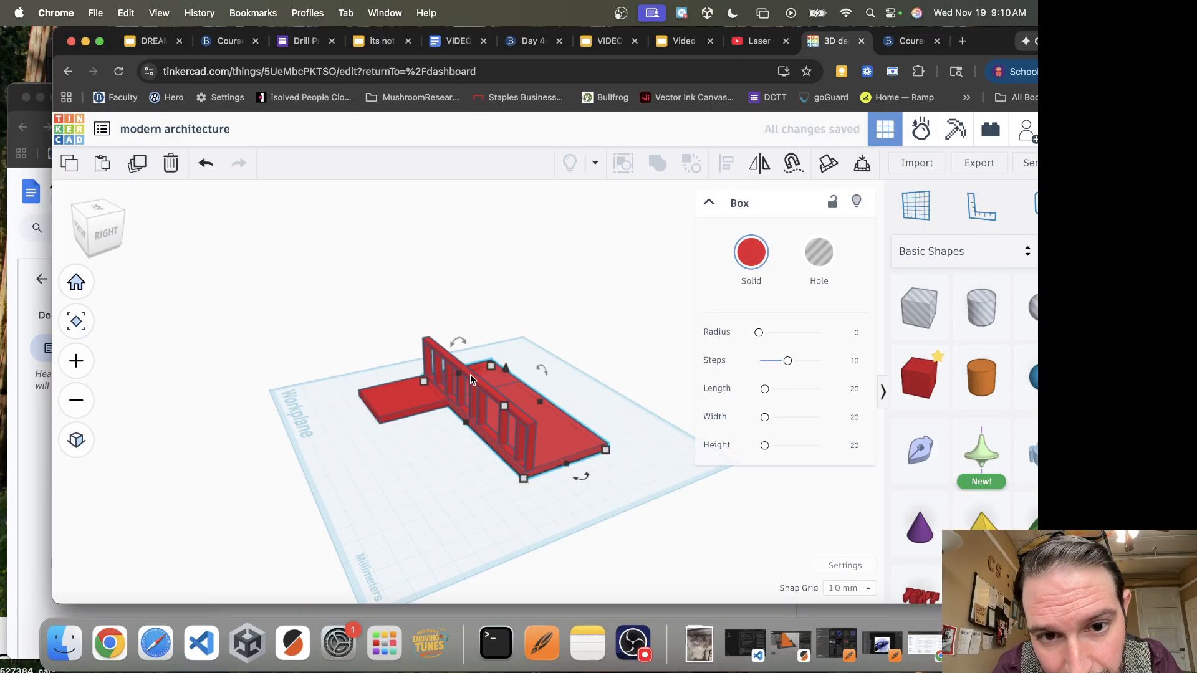
left_click(555, 463)
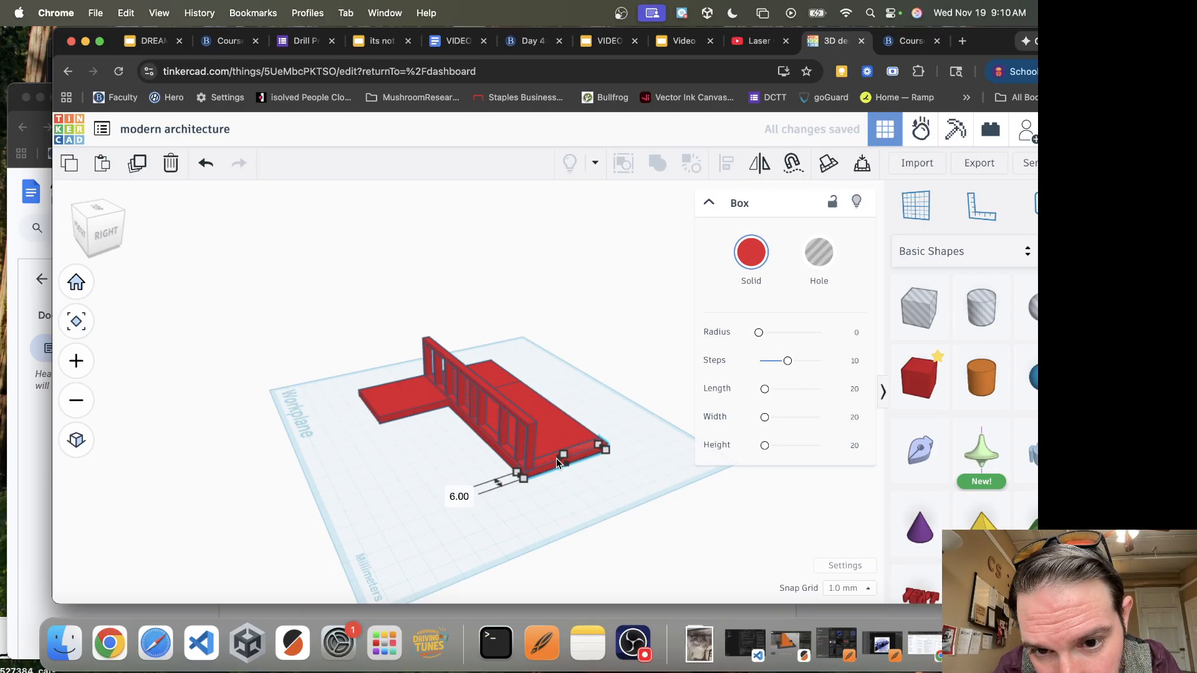
left_click_drag(556, 458, 566, 411)
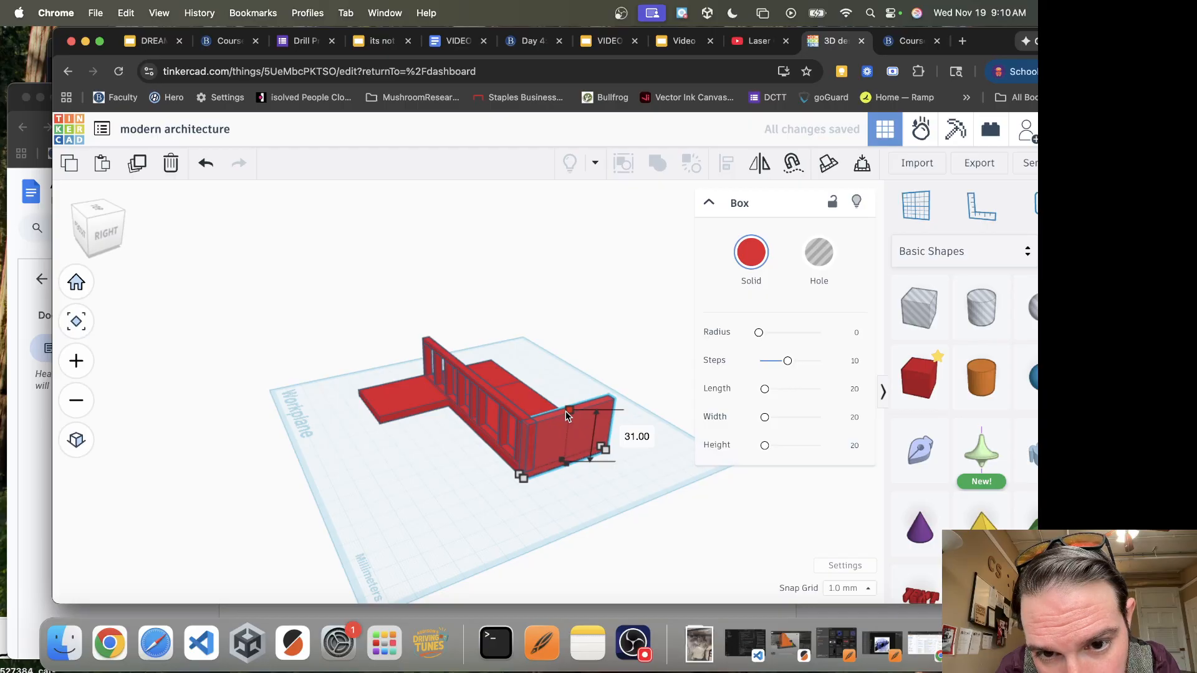
Place a 20 mm hole box in front of the new end wall and raise it 14 mm above the workplane
key("f")
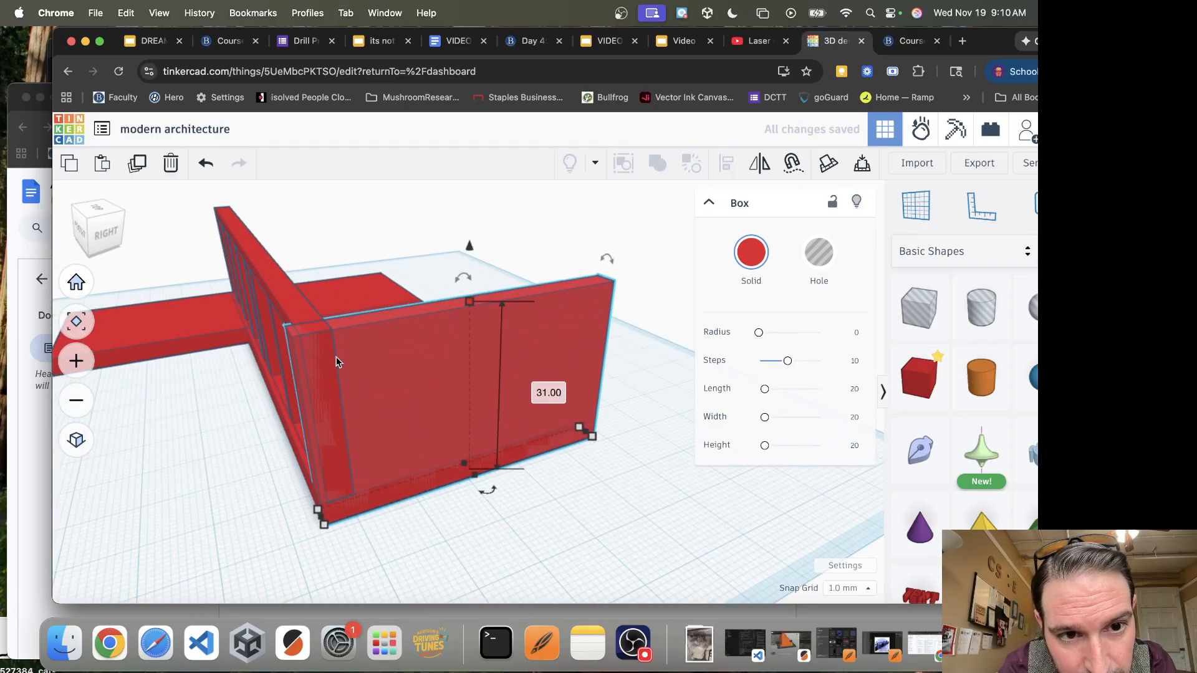
left_click(297, 299)
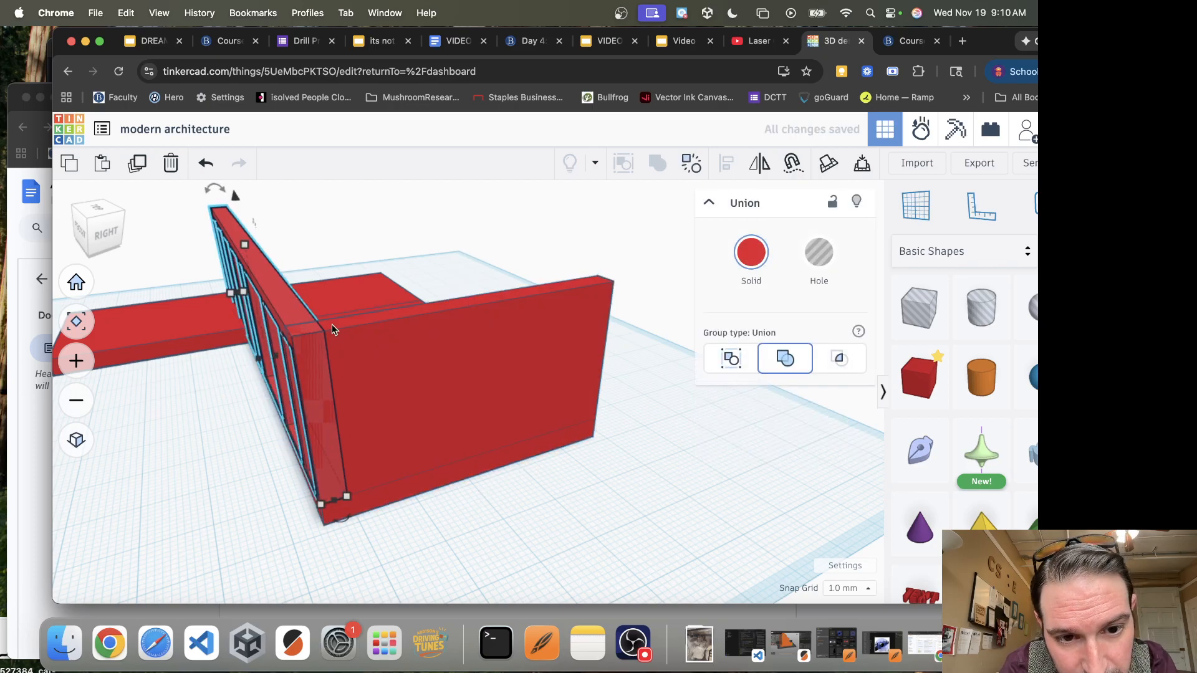
left_click(540, 501)
left_click_drag(920, 309, 580, 503)
left_click_drag(533, 593, 572, 529)
left_click_drag(574, 384, 581, 287)
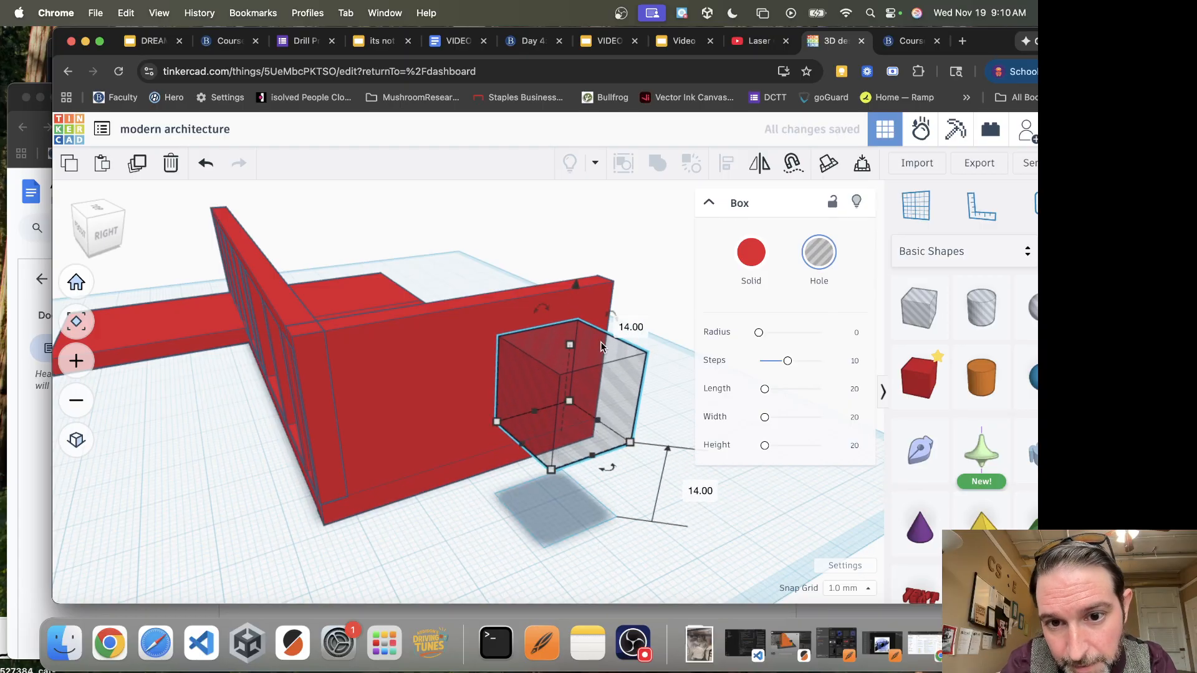
Nudge the hole box back along the end wall until it sits within the wall's rear half as a window
key("Up")
key("Up")
key("Up")
key("Up")
key("Up")
key("Up")
key("Up")
key("Up")
key("Up")
key("Up")
key("Up")
key("Up")
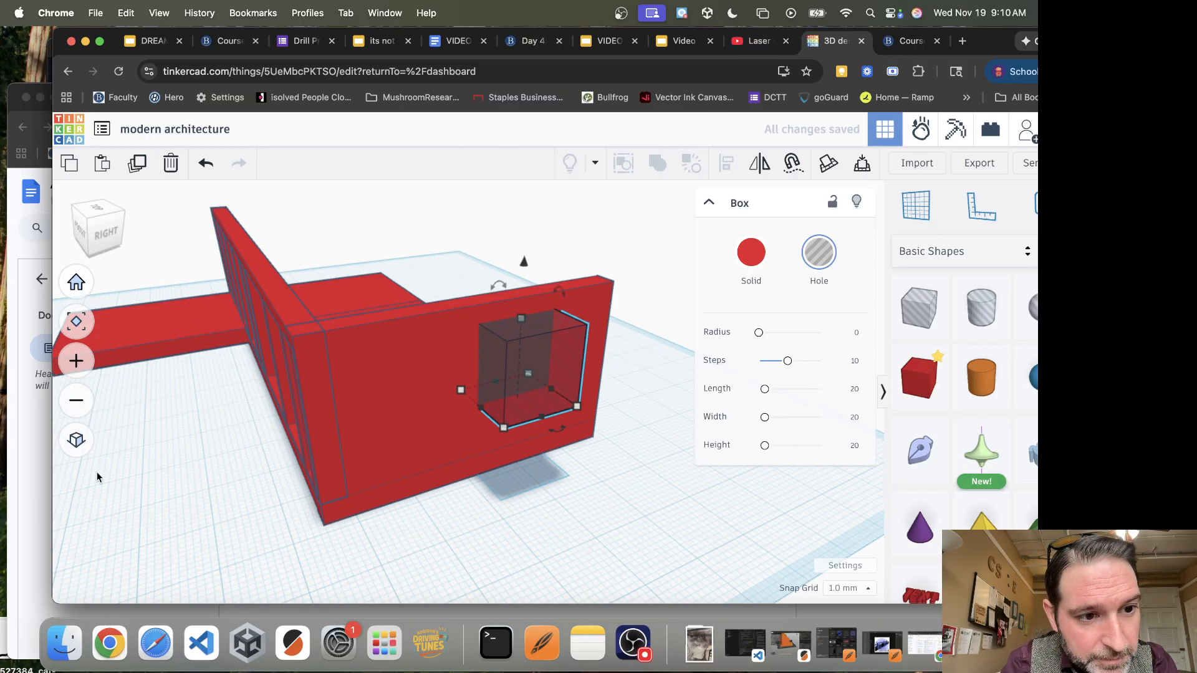
Check the house reference picture, and move the windowed wall back from the slab's front edge toward the middle of the slab
left_click(22, 480)
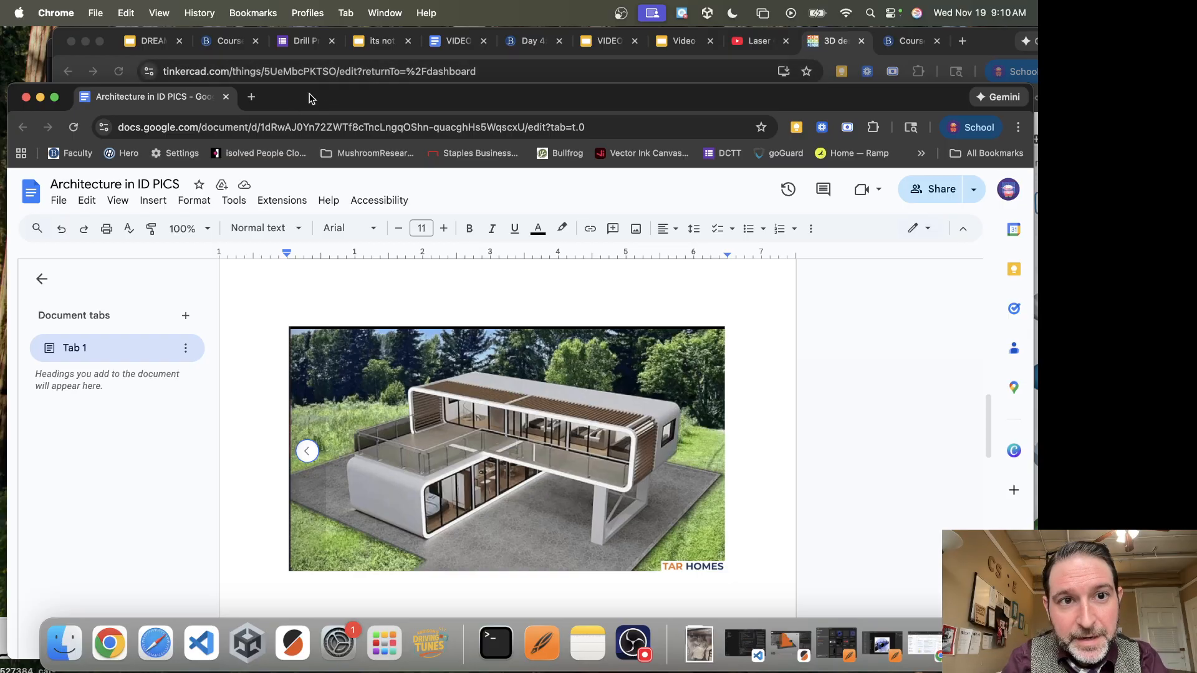
left_click(846, 42)
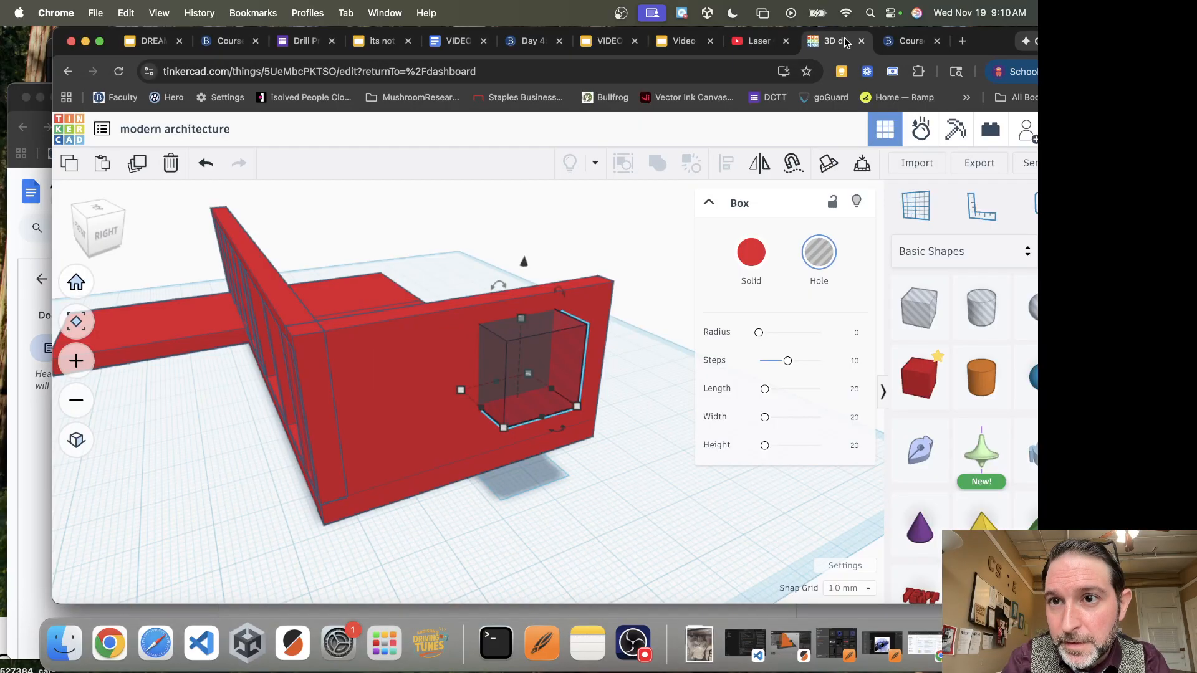
left_click(286, 297)
key("Right")
key("Right")
key("Right")
key("Right")
key("Right")
key("Right")
key("Right")
key("Right")
key("Right")
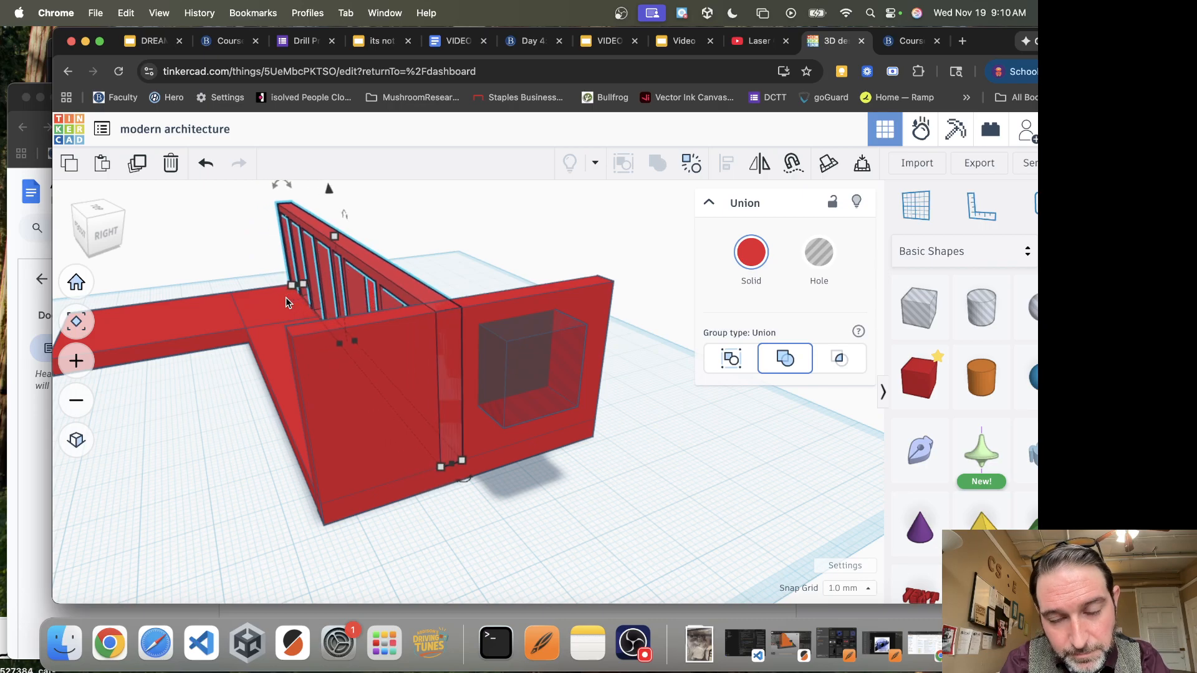
Shrink the hole box in the end wall and raise it toward the wall's upper edge
left_click(558, 358)
left_click_drag(506, 431, 569, 422)
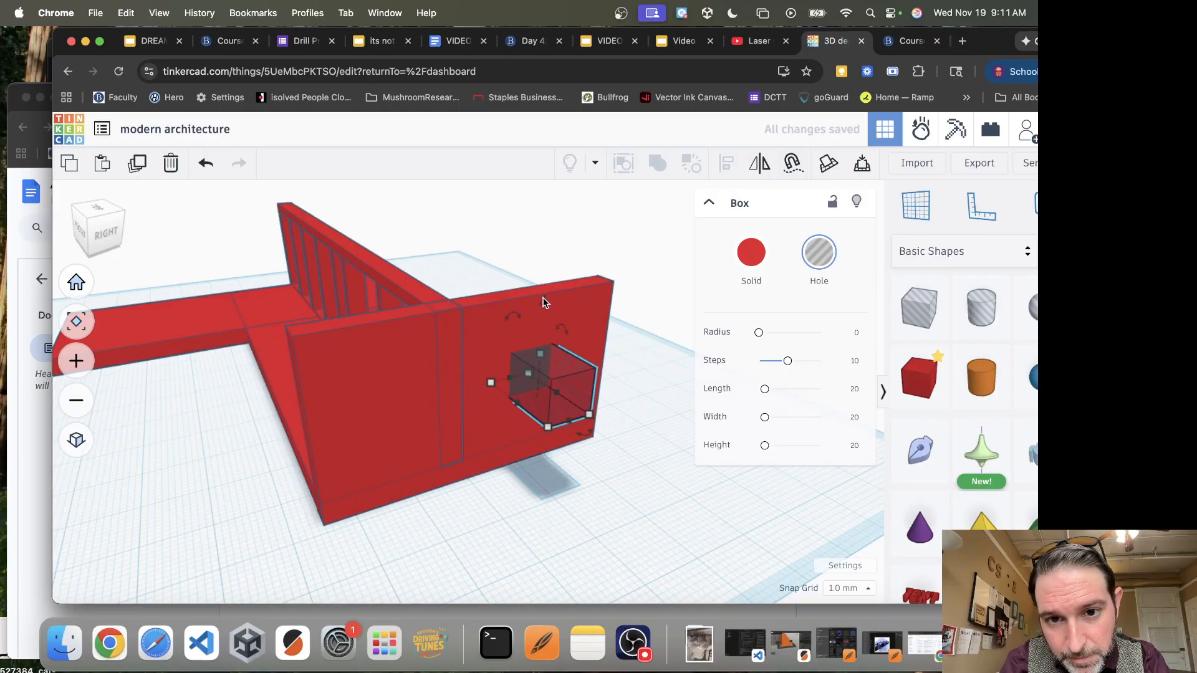
key("Up")
key("Up")
key("Up")
key("Up")
key("Up")
key("Up")
left_click_drag(519, 290, 525, 255)
Position the hole box near the end wall's rear edge and group both shapes to cut the window
key("Right")
key("Right")
key("Right")
key("Right")
key("Right")
key("Right")
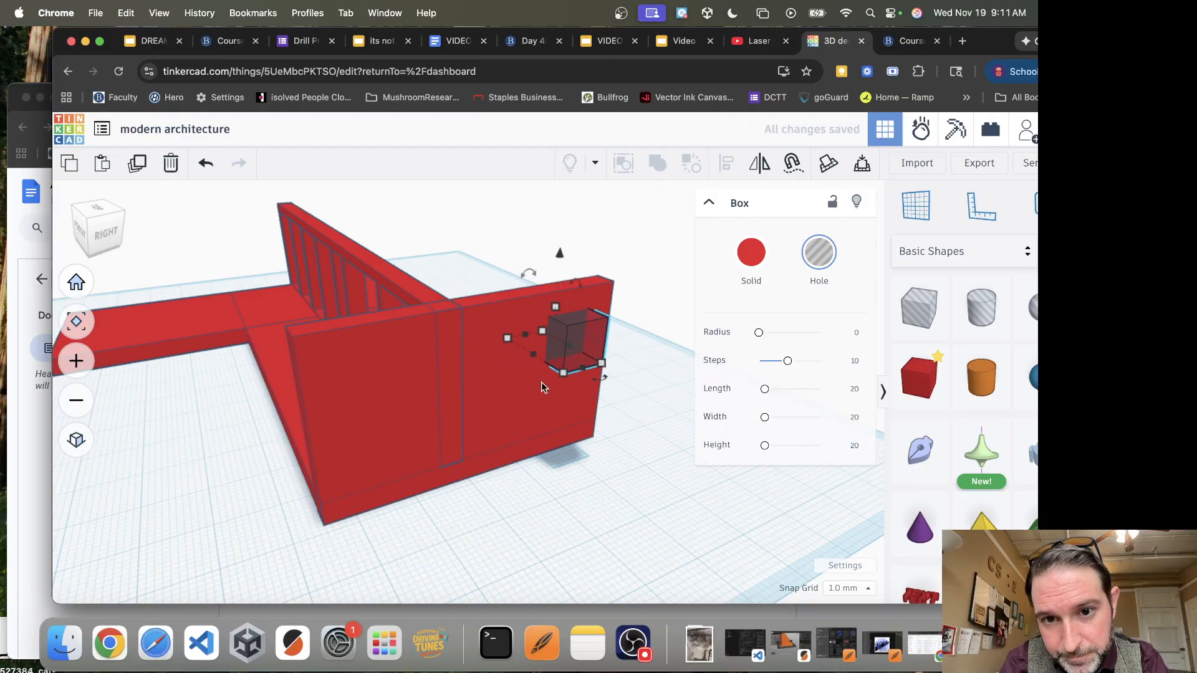
key("Left")
key("Left")
key("Left")
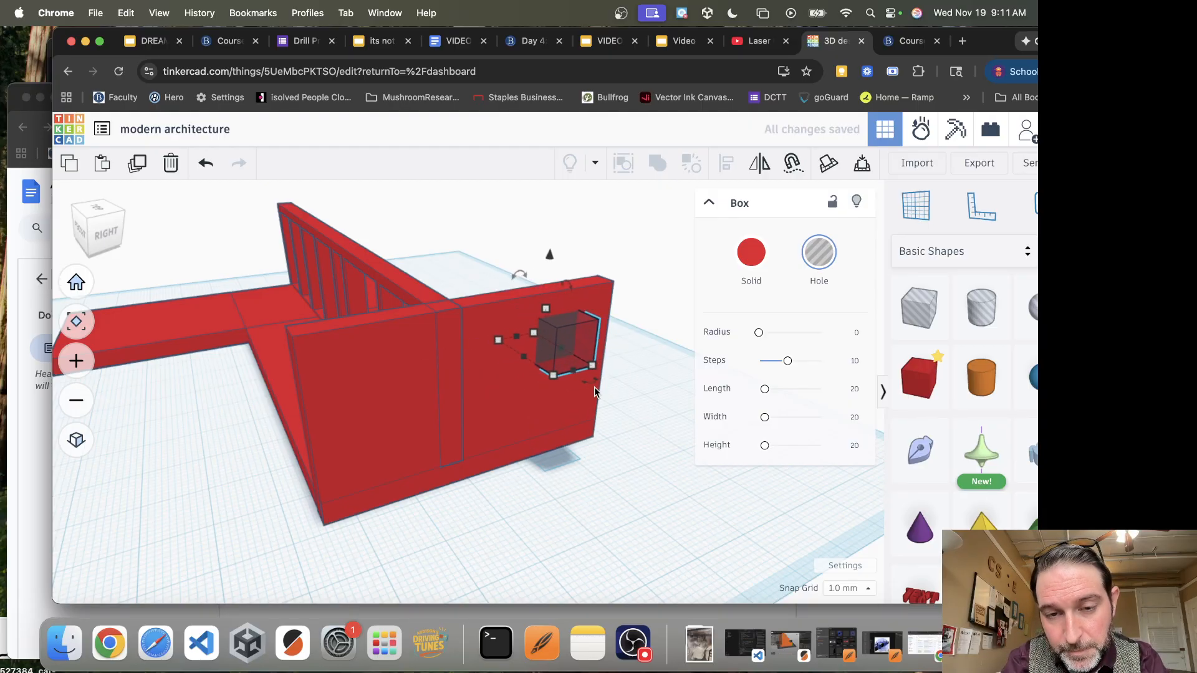
key("Left")
key("Left")
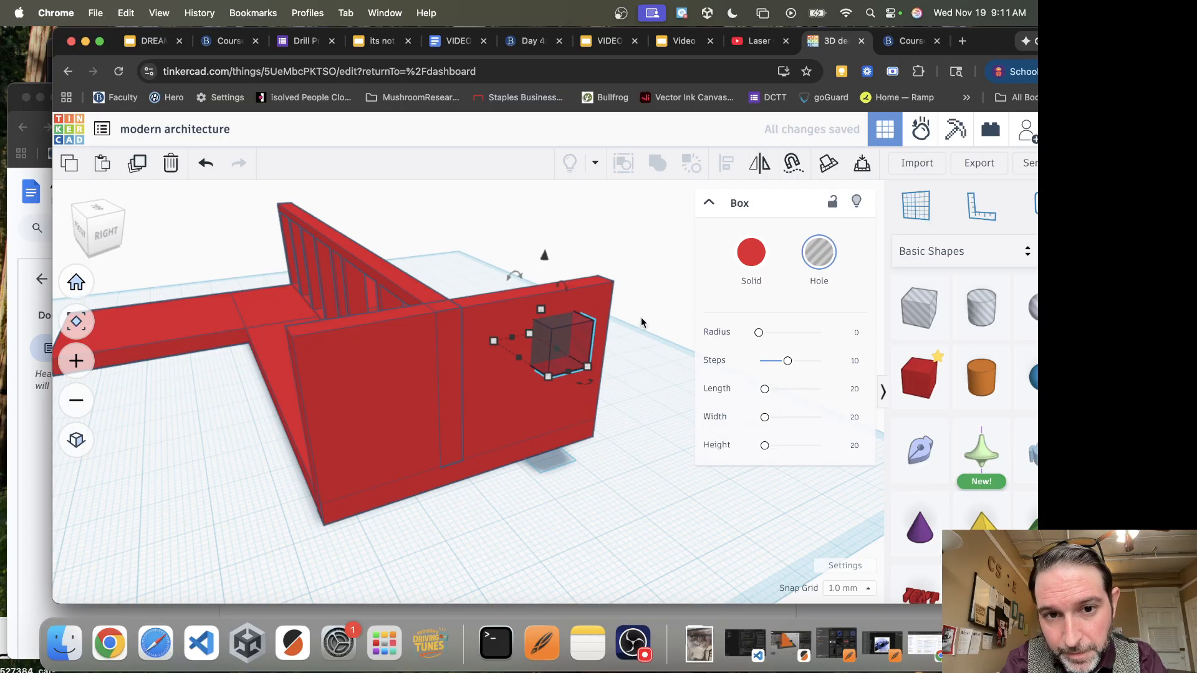
left_click(538, 391, "shift")
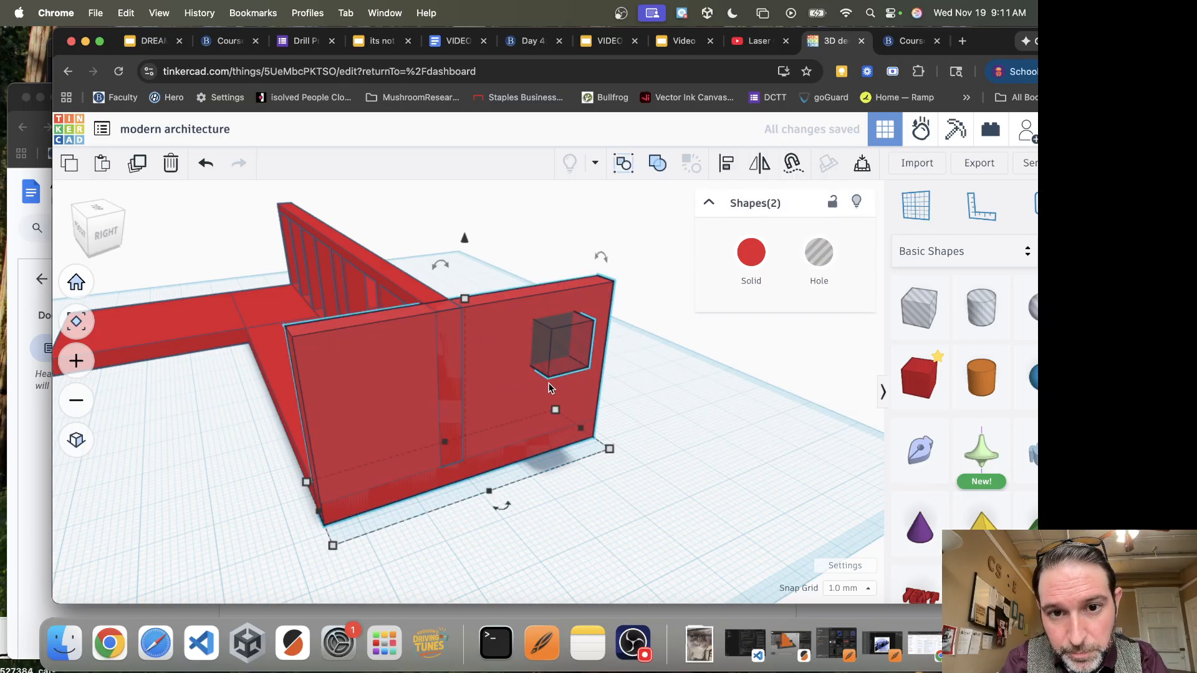
left_click(658, 163)
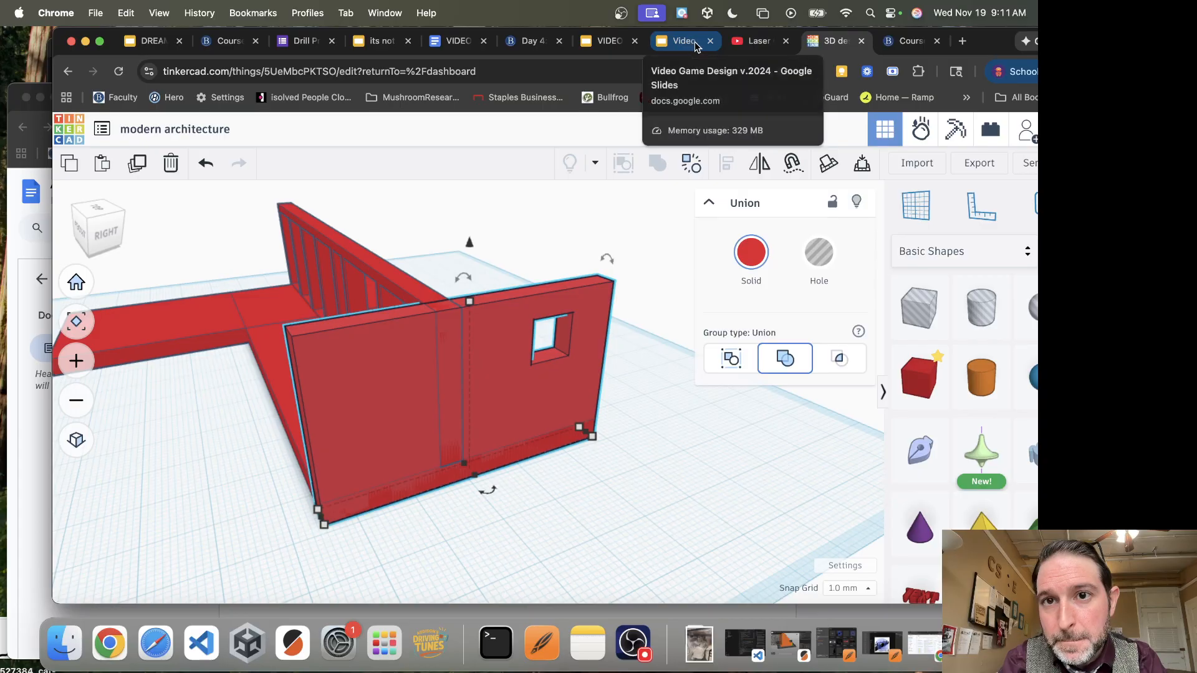
Check the house reference picture, and shorten the front of the end wall so it ends at the windowed wall
left_click(25, 462)
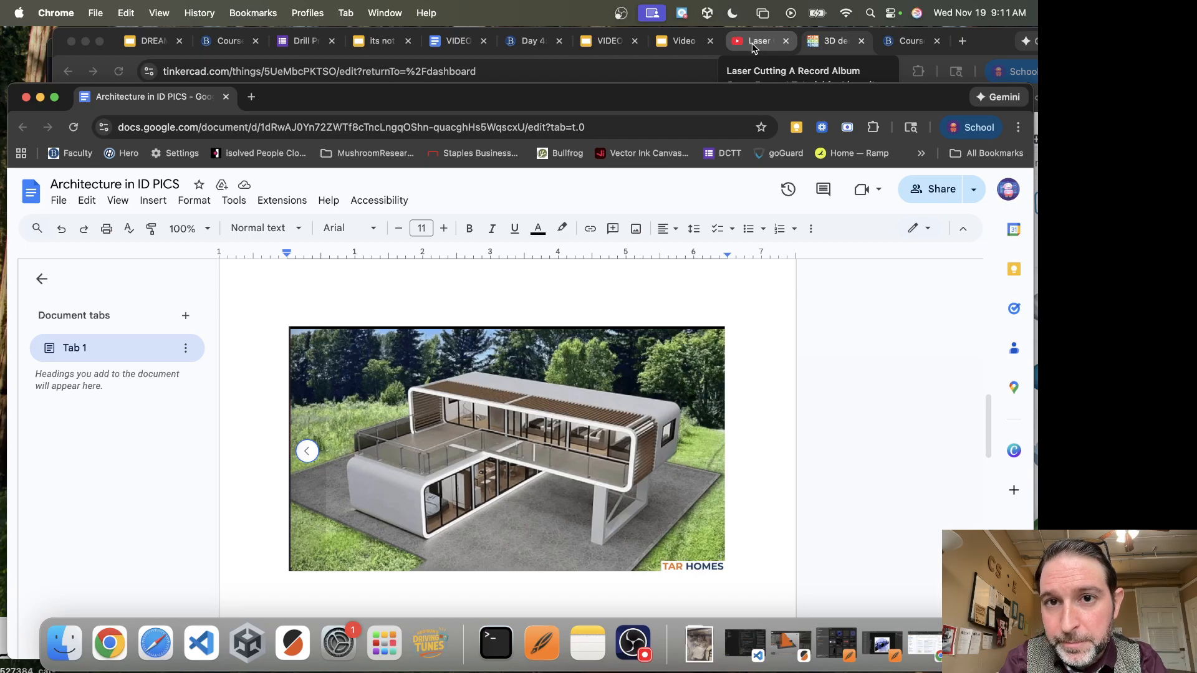
left_click(818, 40)
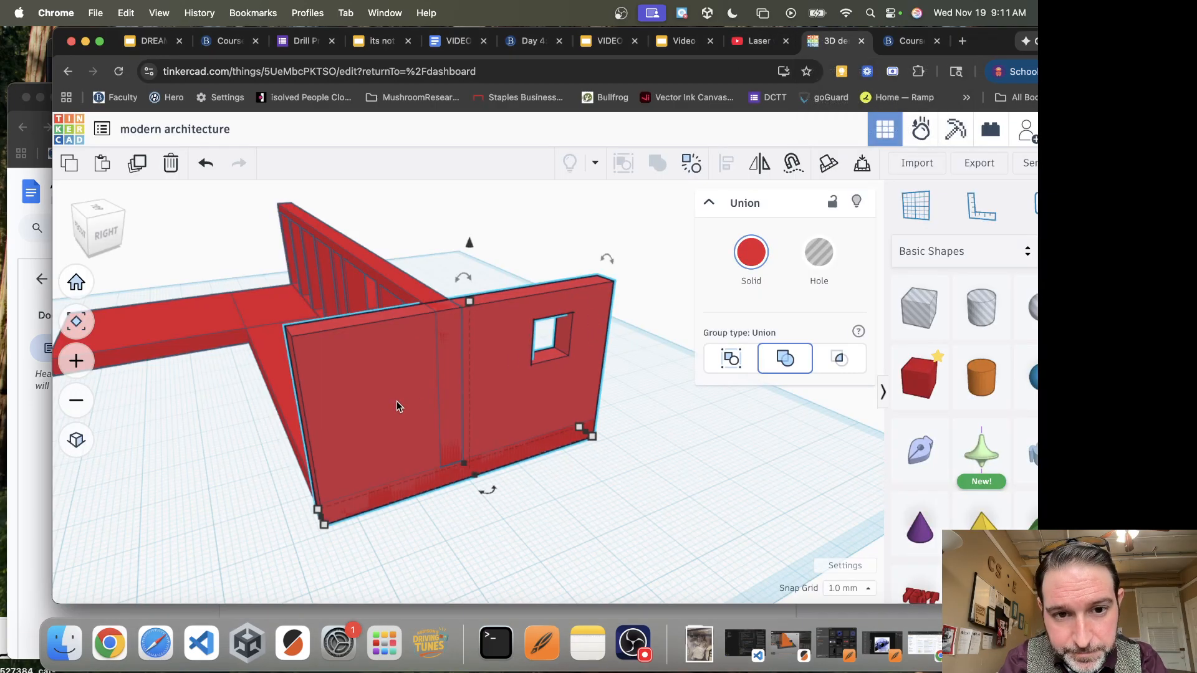
left_click(566, 507)
left_click(389, 448)
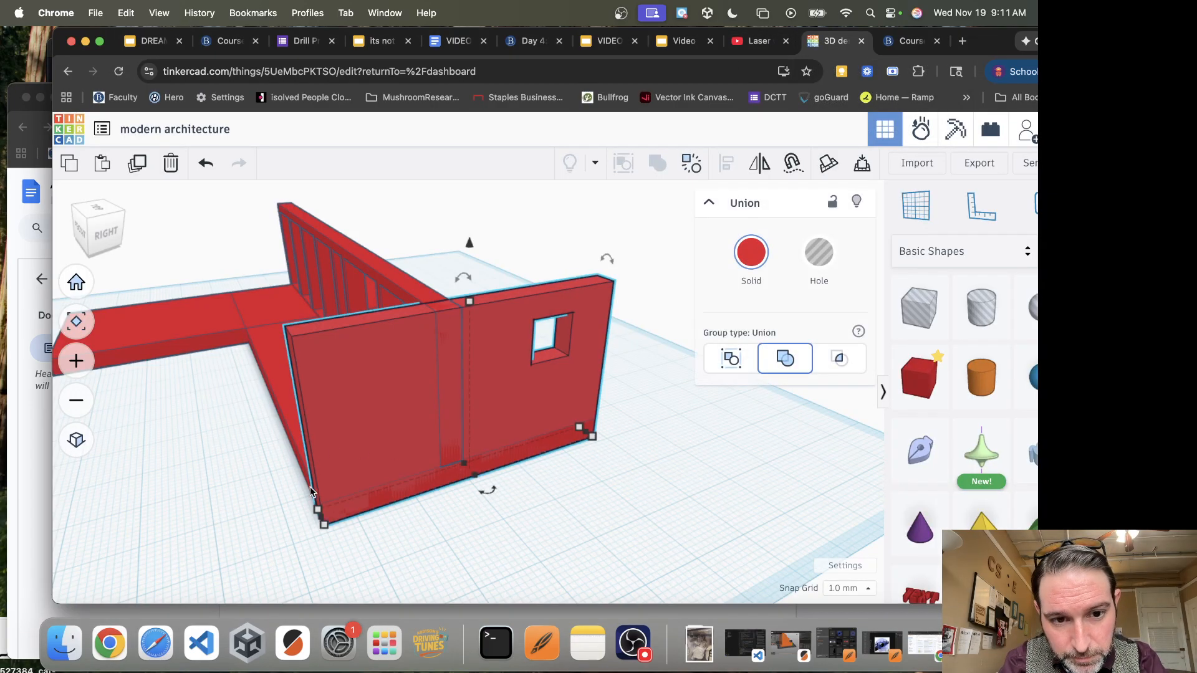
left_click_drag(320, 517, 429, 469)
Duplicate the end wall with its window and move the copy along the long slab to the opposite end
right_click_drag(641, 508, 541, 464)
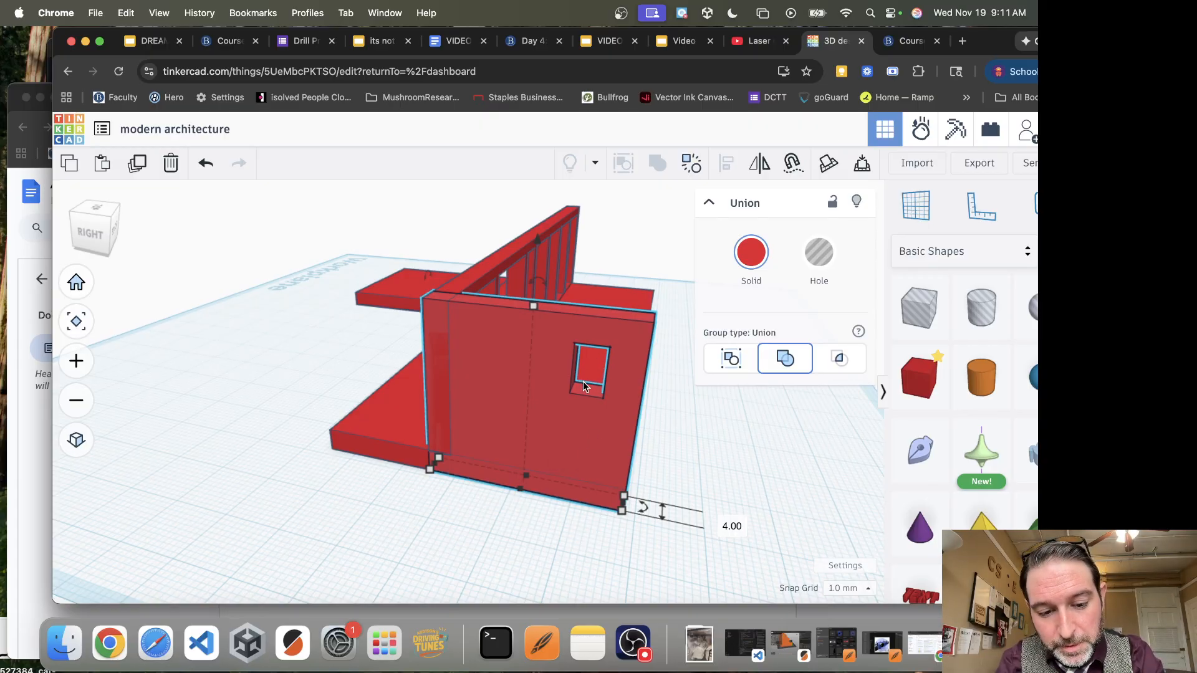
key("Up")
key("Up")
key("Up")
key("Up")
key("Up")
key("Up")
key("Up")
key("Up")
key("Up")
key("Up")
key("Up")
key("Up")
key("Up")
key("Up")
key("Up")
key("Up")
key("Up")
key("Up")
key("Up")
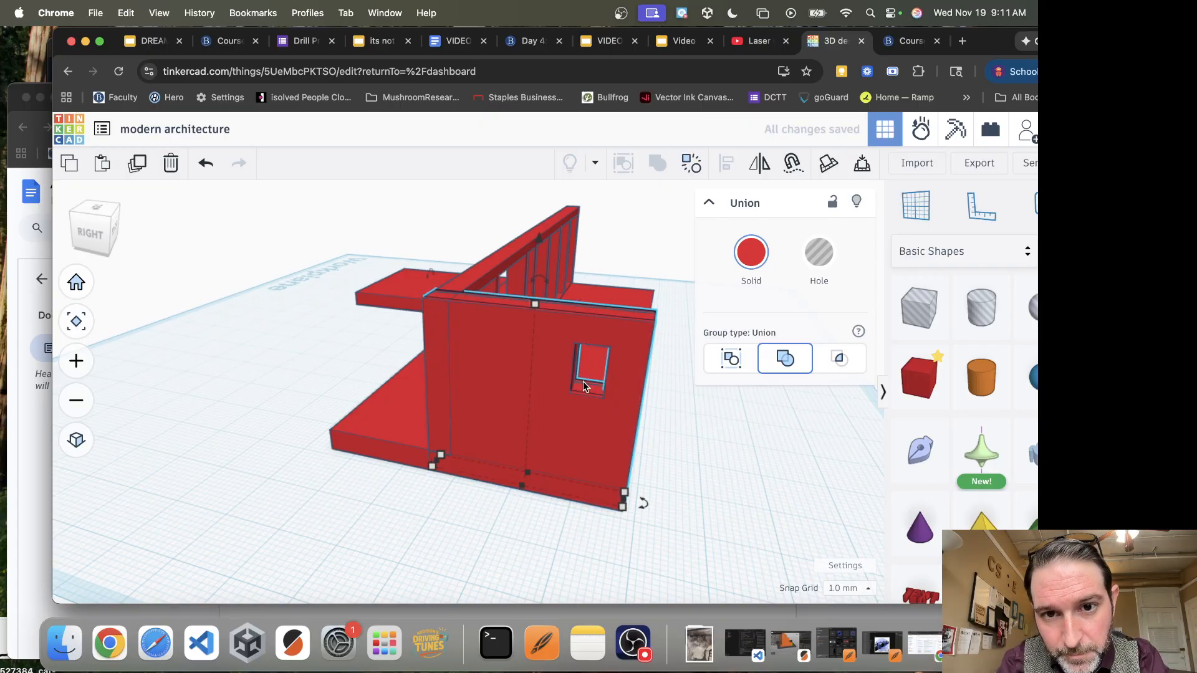
key("Up")
key("Up")
key("Up")
key("Up")
key("Up")
key("Up")
key("Up")
key("Up")
key("Up")
key("Up")
key("Up")
key("Up")
key("Up")
key("Up")
key("Up")
key("Up")
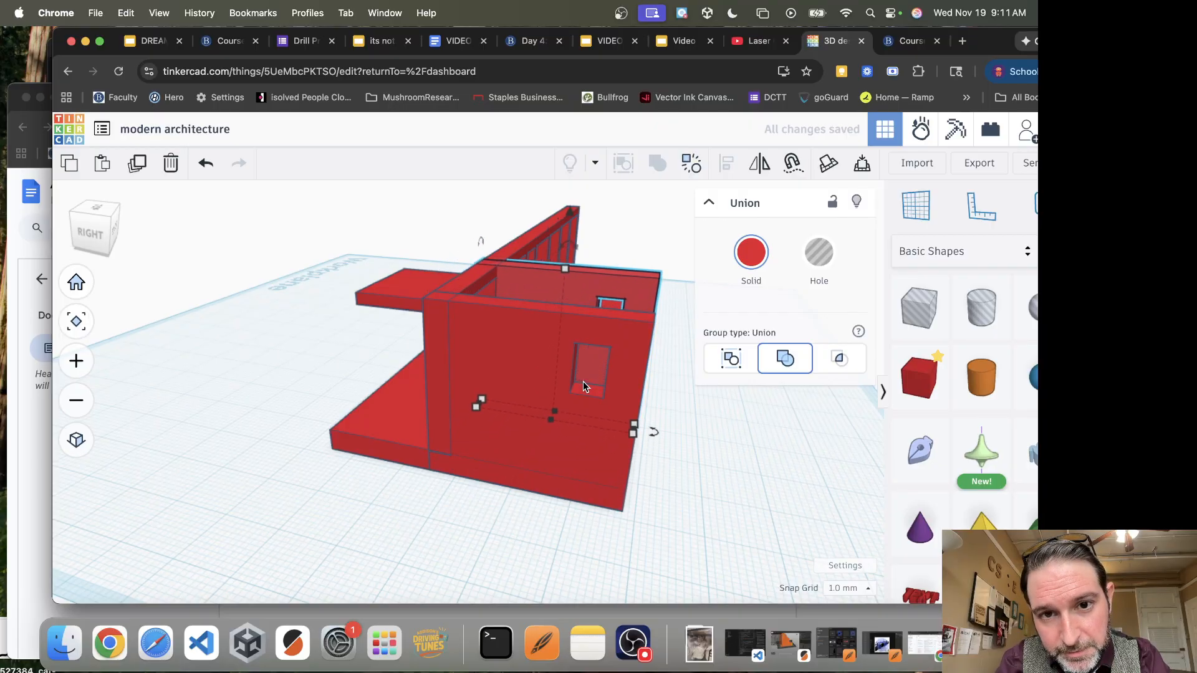
key("Up")
key("Up")
key("Up")
key("Up")
key("Up")
key("Up")
key("Up")
key("Up")
key("Up")
key("Up")
key("Up")
key("Up")
key("Up")
key("Up")
key("Up")
key("Up")
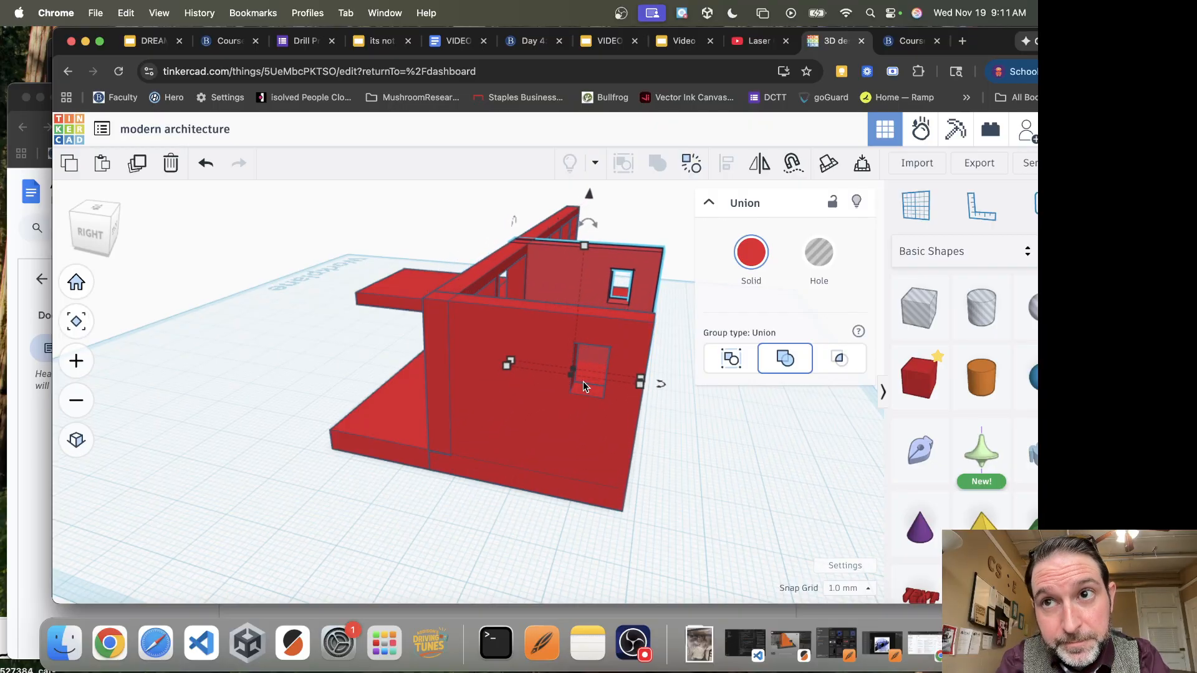
key("Up")
key("Up")
key("Up")
key("Up")
key("Up")
key("Up")
key("Up")
key("Up")
key("Up")
key("Up")
key("Up")
key("Up")
key("Up")
key("Up")
key("Up")
key("Up")
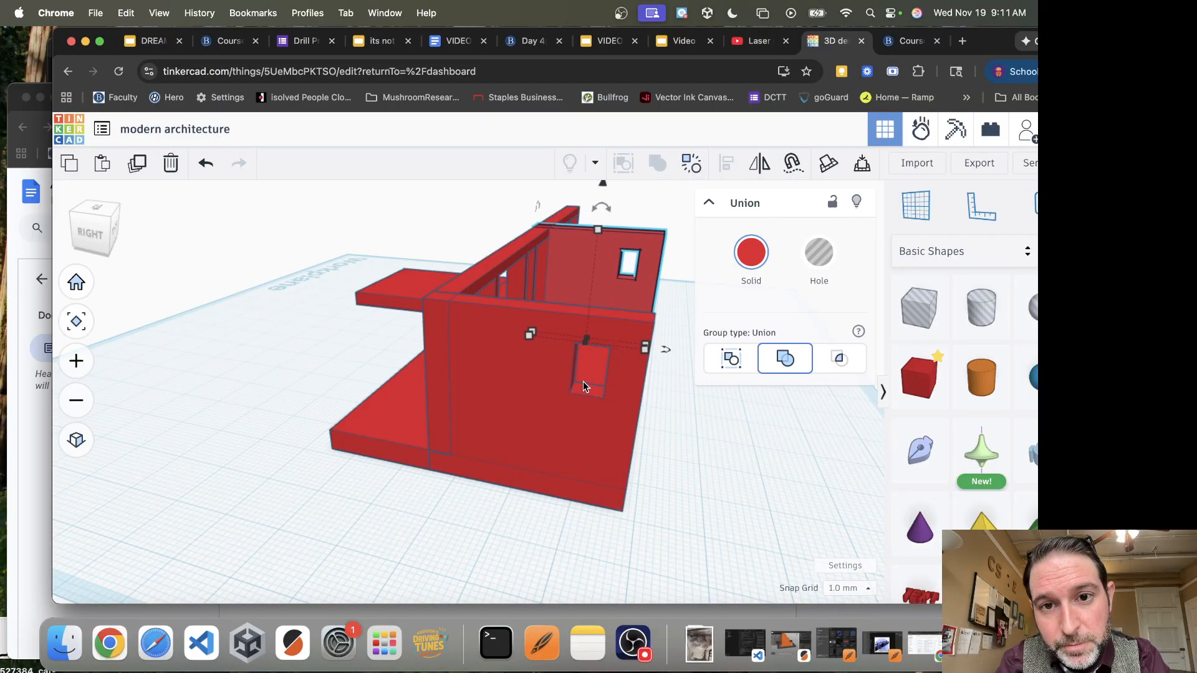
key("Up")
key("Up")
key("Up")
key("Up")
key("Up")
key("Up")
key("Up")
key("Up")
key("Up")
key("Up")
key("Up")
key("Up")
key("Up")
key("Up")
key("Up")
key("Up")
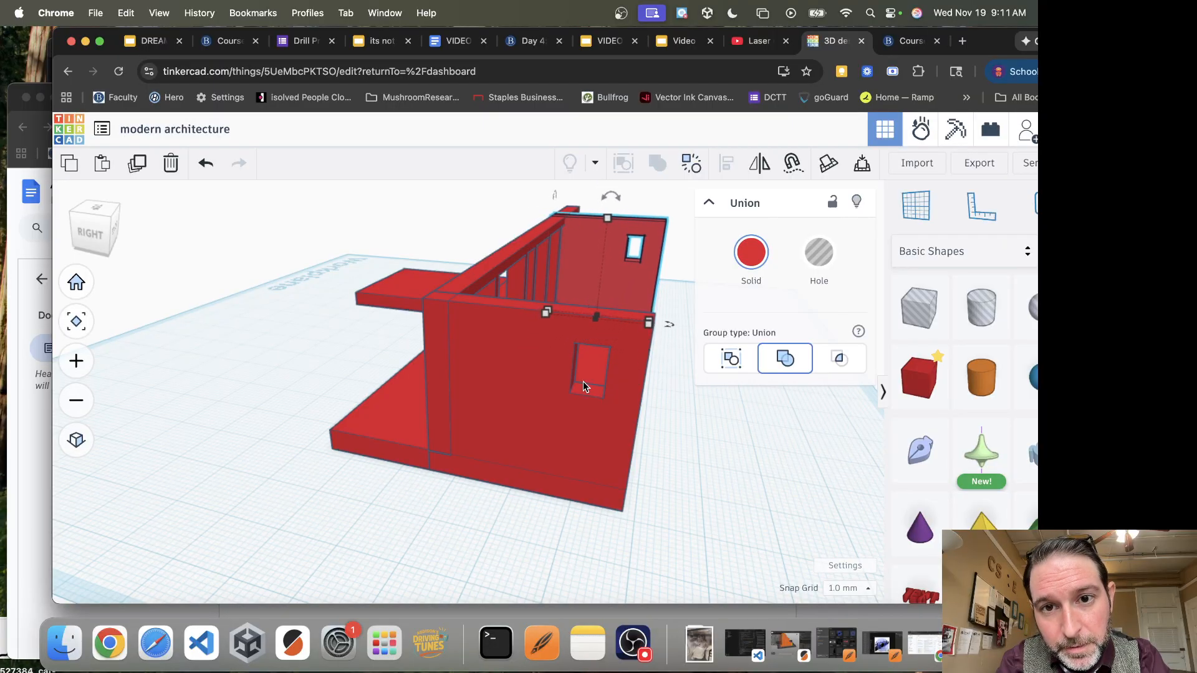
key("Up")
key("Up")
key("Up")
key("Up")
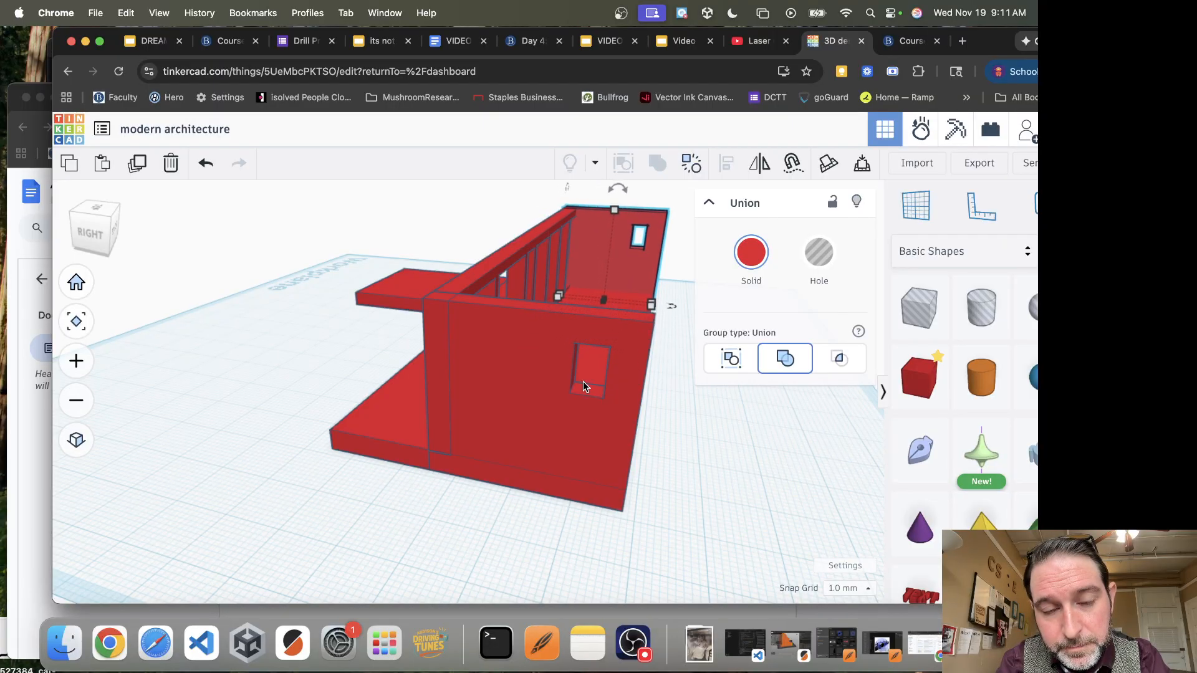
Fine-adjust the copied end wall so it sits flush with the end of the long slab
right_click_drag(423, 516, 395, 379)
right_click_drag(703, 446, 412, 458)
scroll(413, 457, "down", 10)
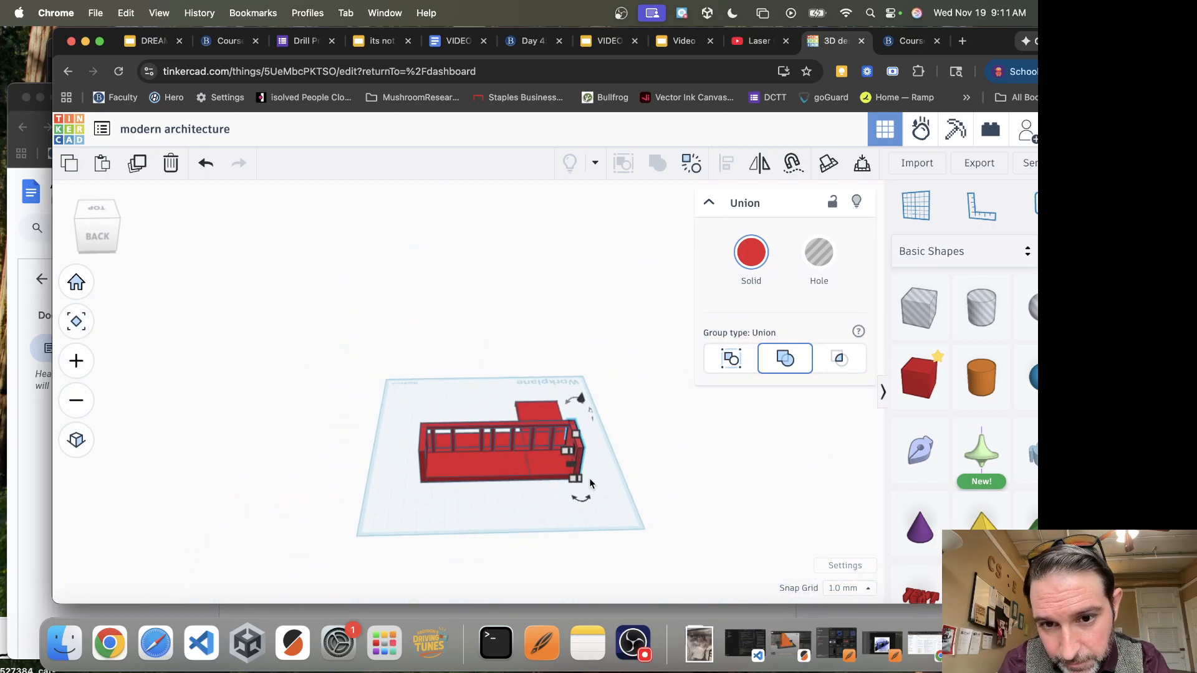
scroll(589, 477, "up", 6)
key("Left")
key("Left")
key("Right")
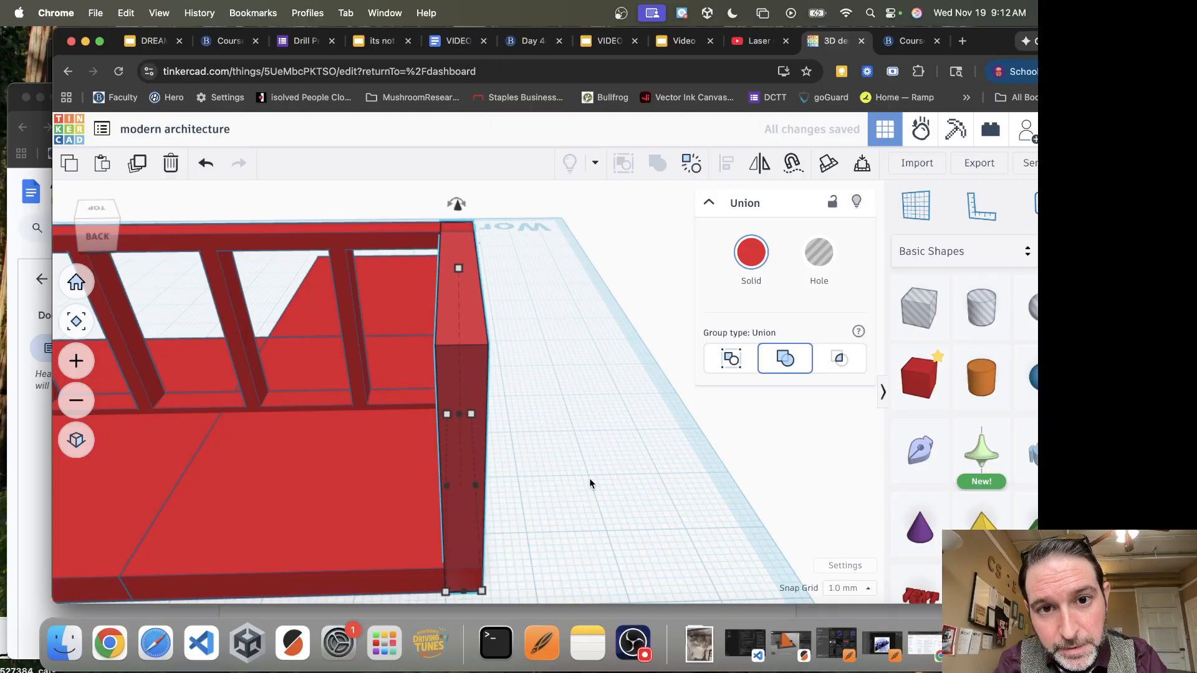
left_click(520, 526)
Make a back wall from a copy of the long slab, thin and 31 mm high, along its rear edge
scroll(590, 532, "down", 5)
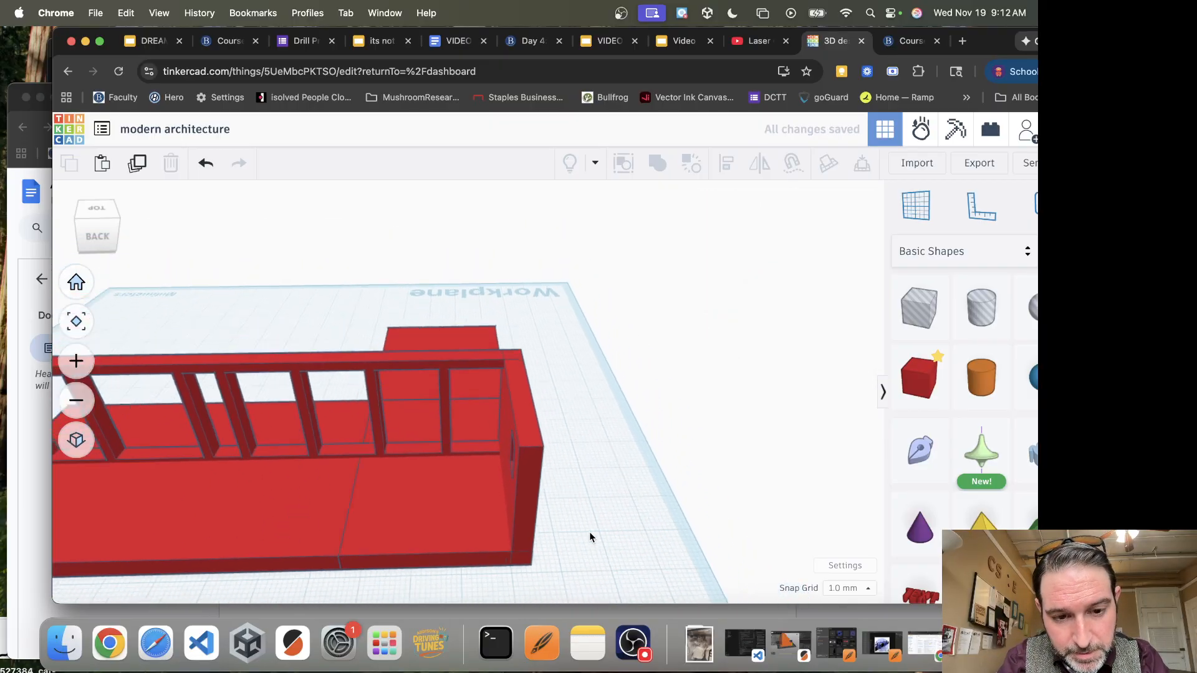
left_click(306, 538)
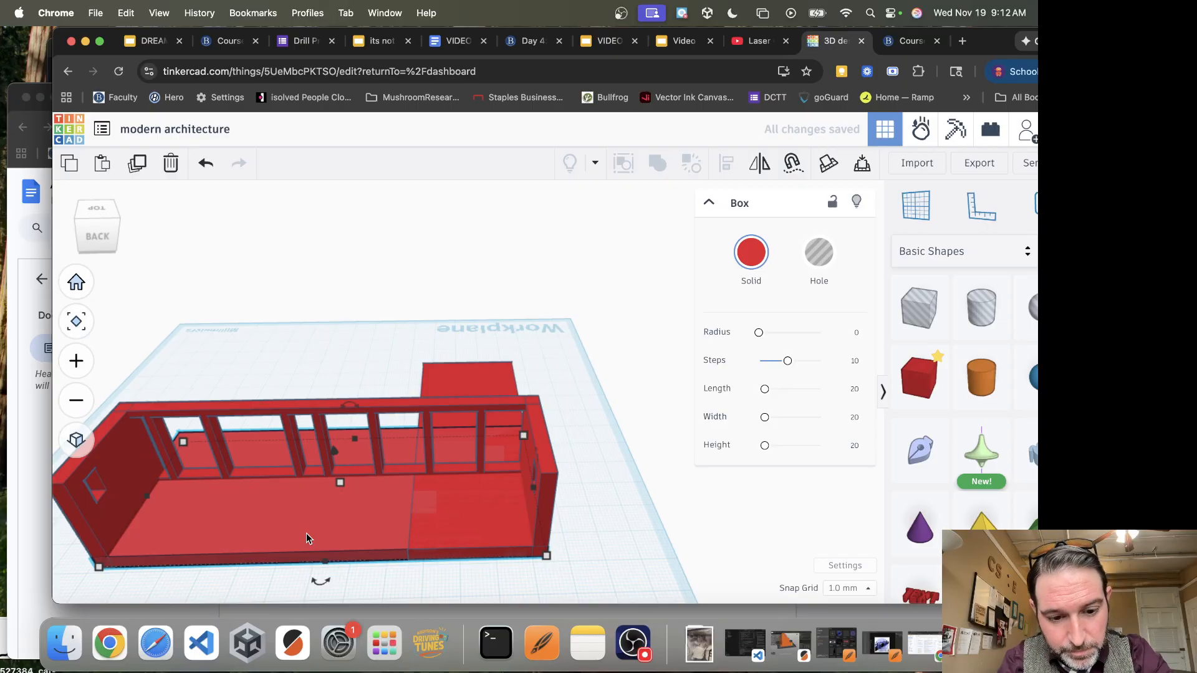
key("super+d")
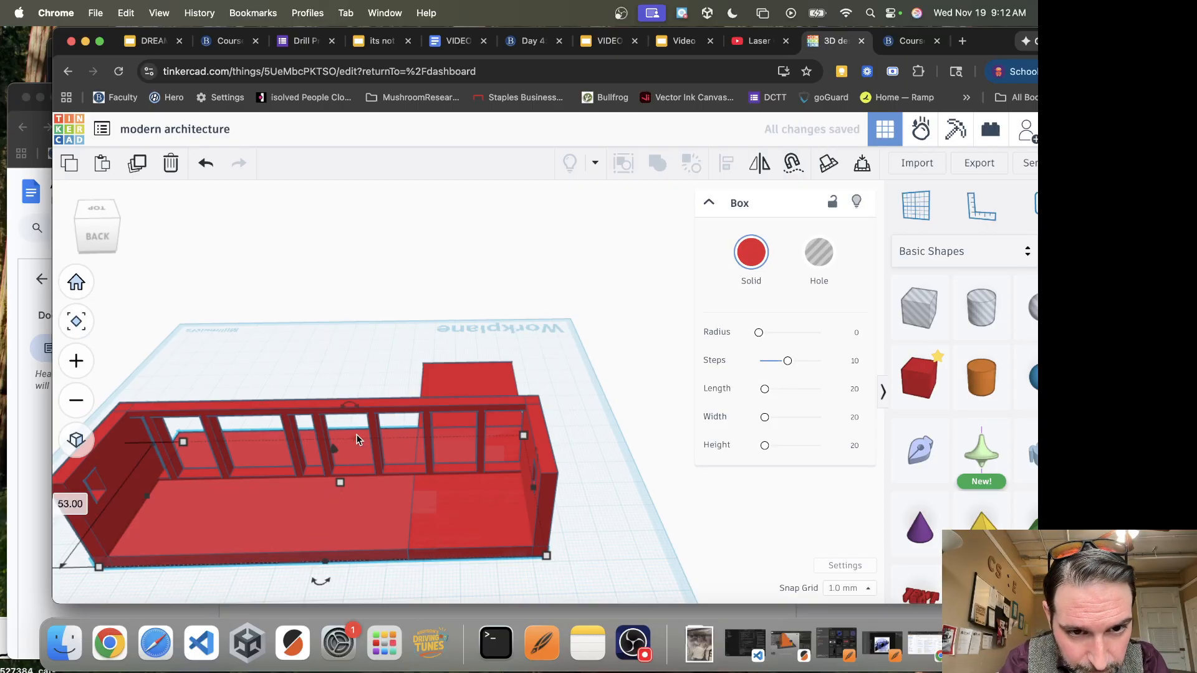
left_click_drag(340, 482, 315, 478)
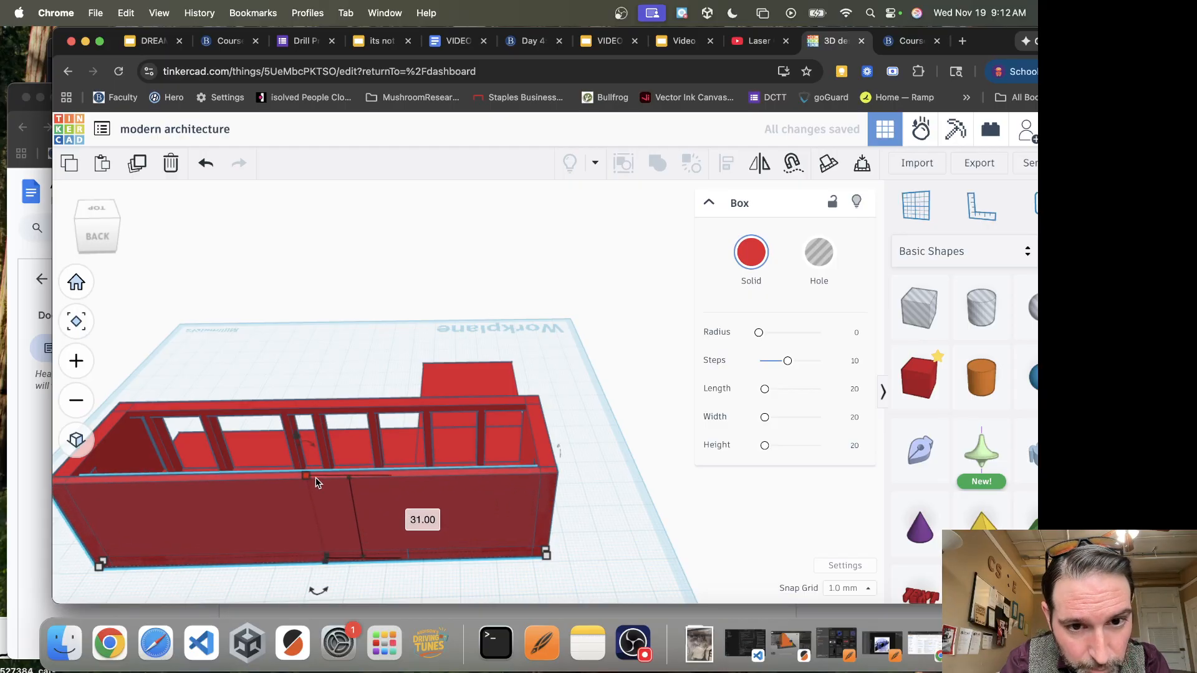
Raise a copy of the long slab 31 mm as the roof, and pull its front edge back to the windowed wall
right_click_drag(384, 596, 629, 559)
left_click(512, 499)
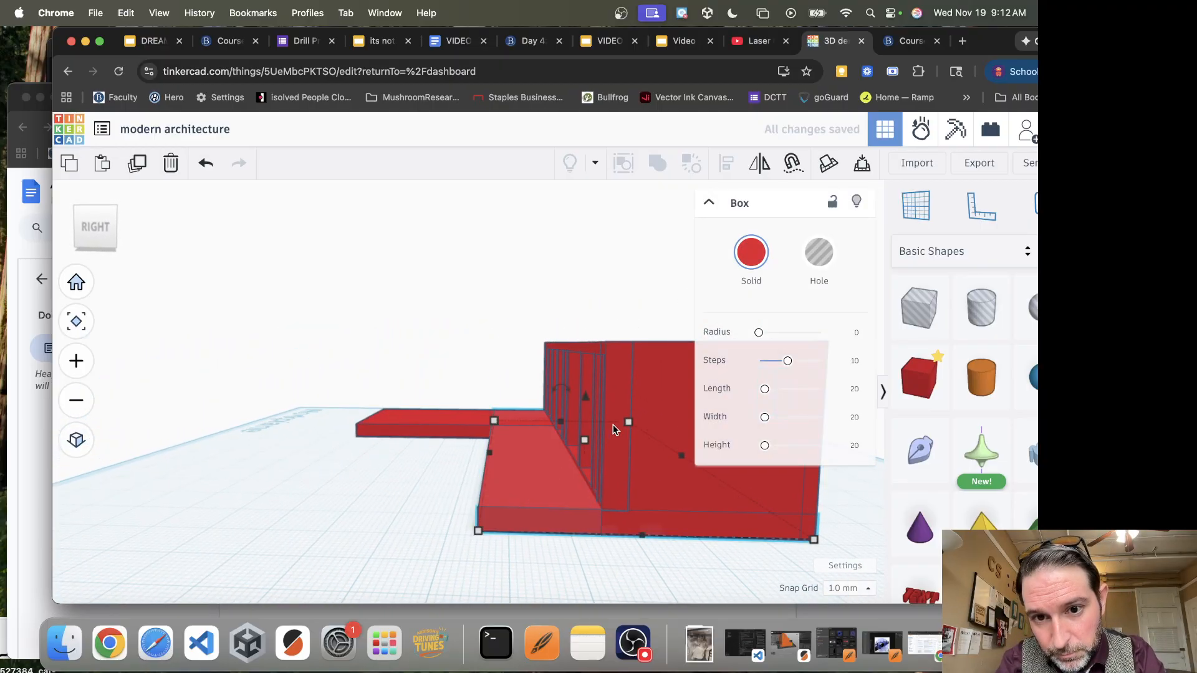
left_click_drag(592, 401, 591, 281)
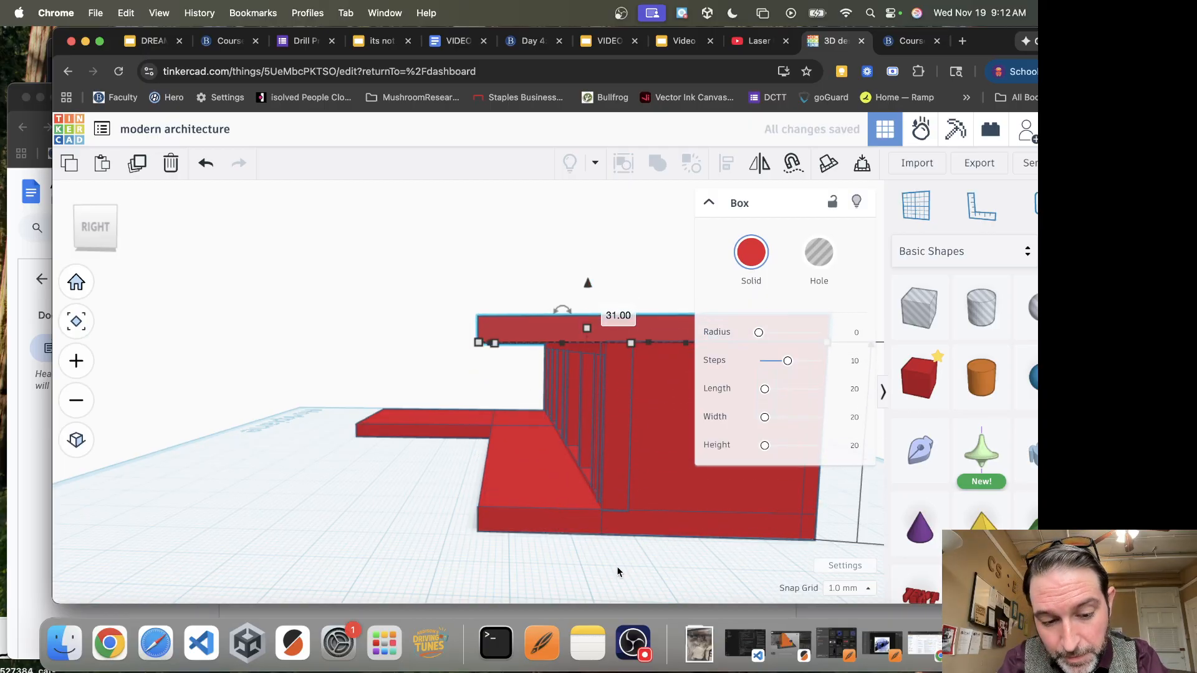
mouse_move(608, 562)
right_mouse_down()
mouse_move(582, 586)
mouse_move(596, 577)
right_mouse_up()
left_click_drag(482, 378, 556, 386)
right_click_drag(399, 499, 589, 524)
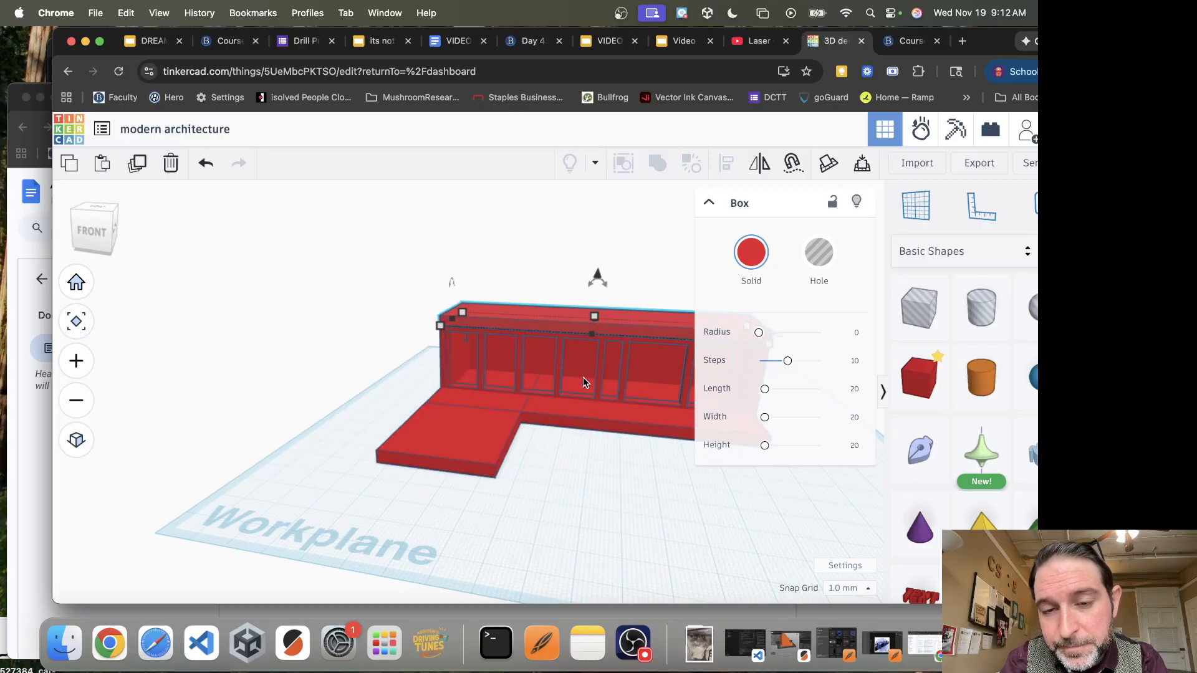
mouse_move(762, 339)
left_mouse_down()
mouse_move(772, 332)
mouse_move(751, 335)
left_mouse_up()
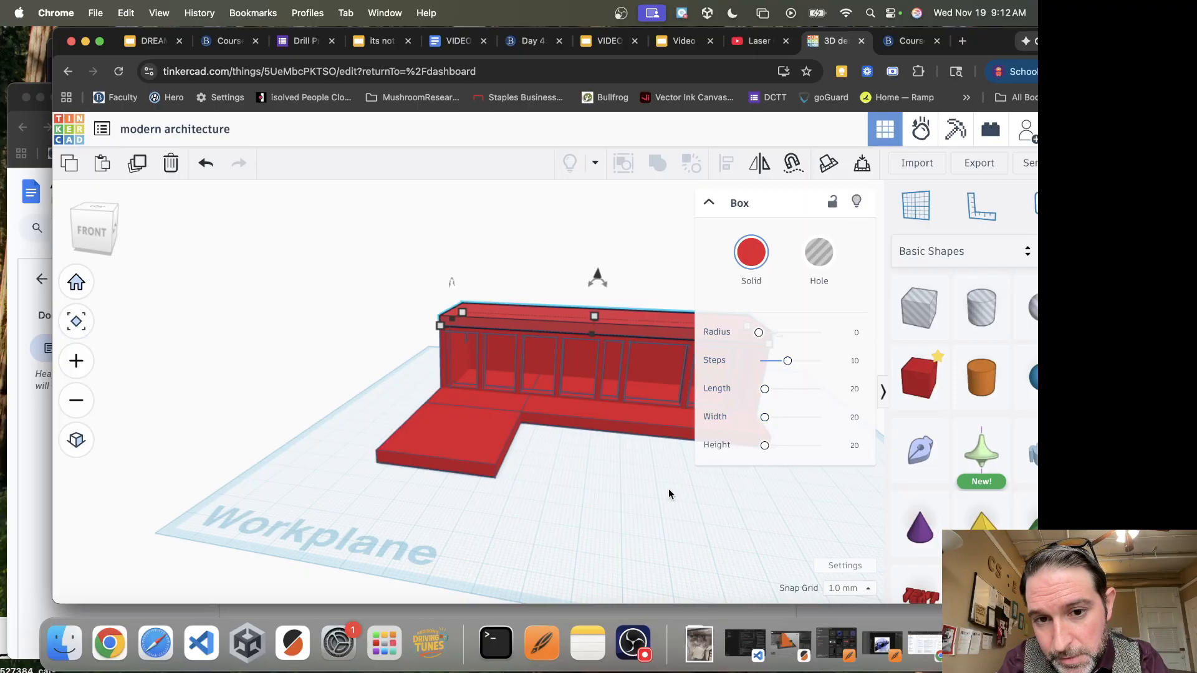
Try changing the steps and length of the short front slab, and undo the change
left_click(620, 463)
left_click(762, 376)
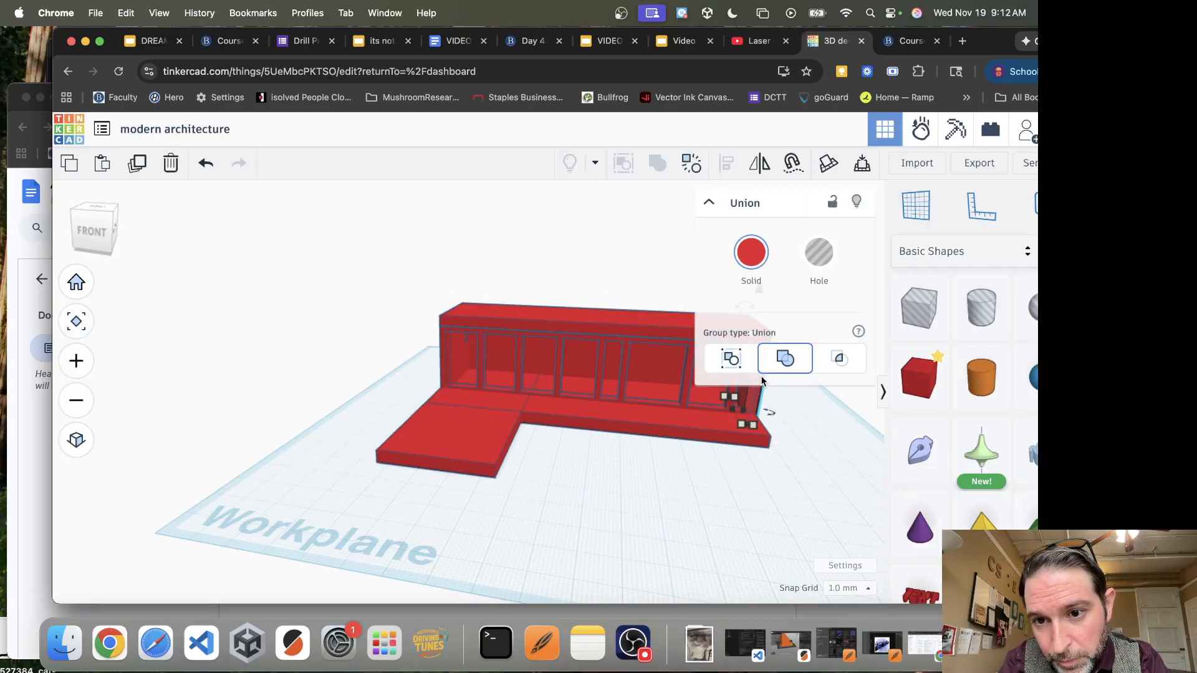
left_click(665, 475)
right_click_drag(592, 482, 622, 515)
right_click_drag(465, 518, 473, 475)
left_click(473, 476)
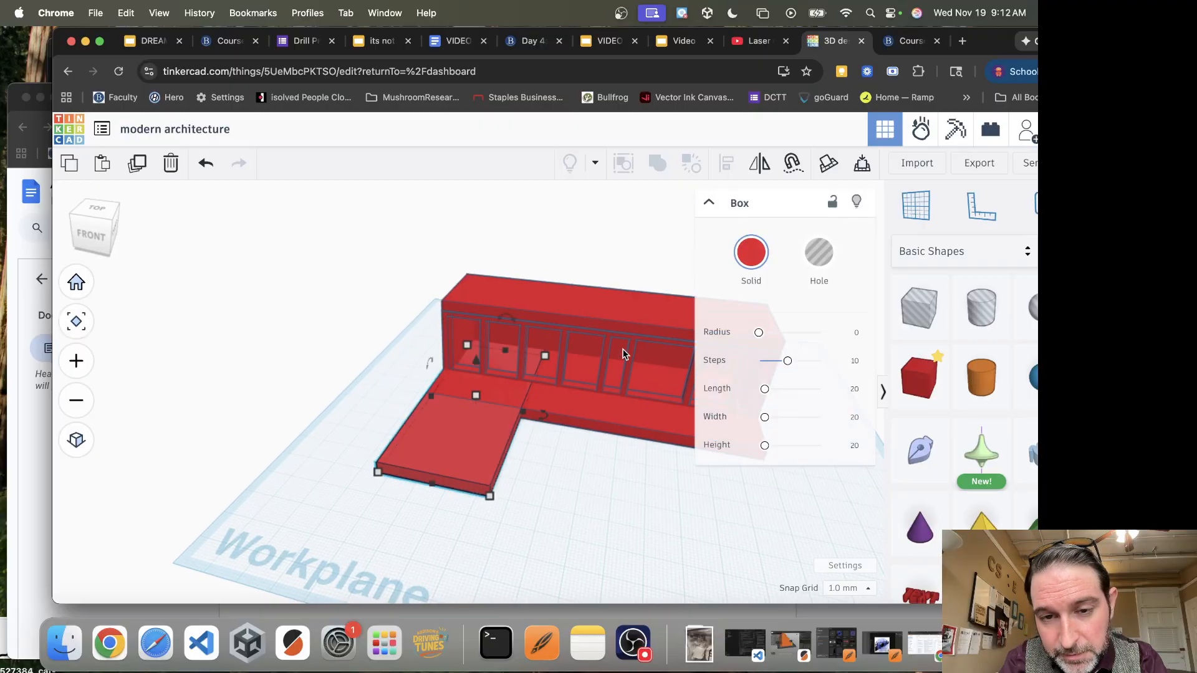
left_click_drag(759, 332, 844, 361)
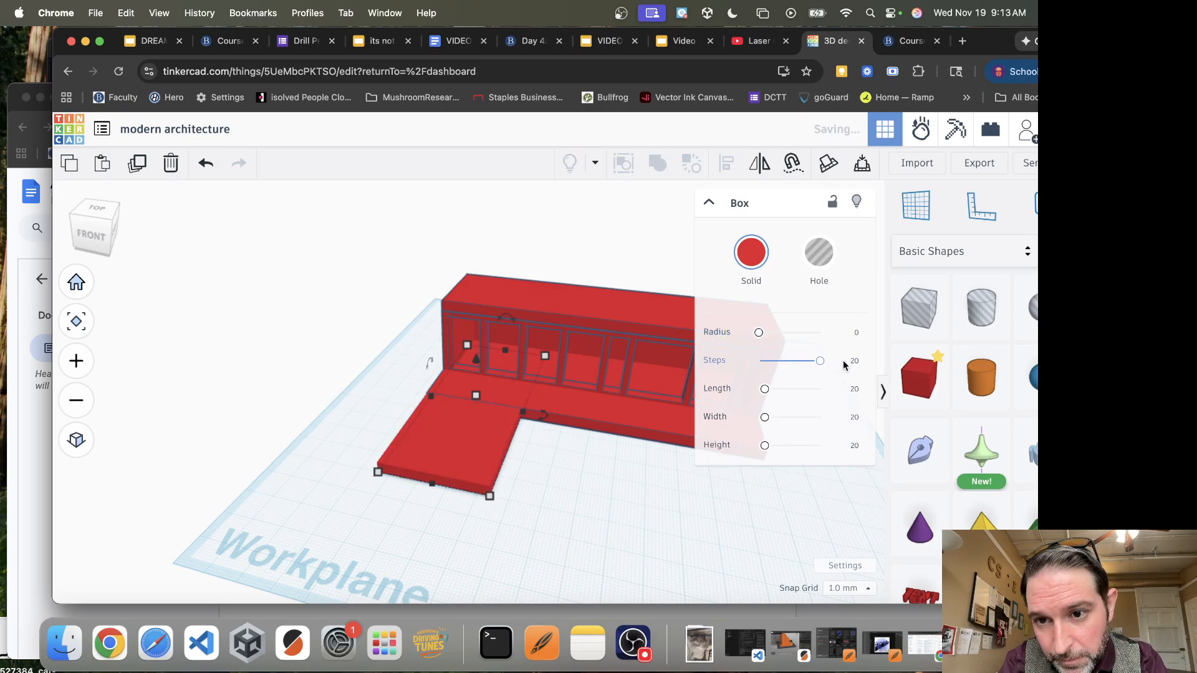
mouse_move(759, 332)
left_mouse_down()
mouse_move(782, 335)
mouse_move(758, 332)
left_mouse_up()
left_click_drag(819, 361, 780, 392)
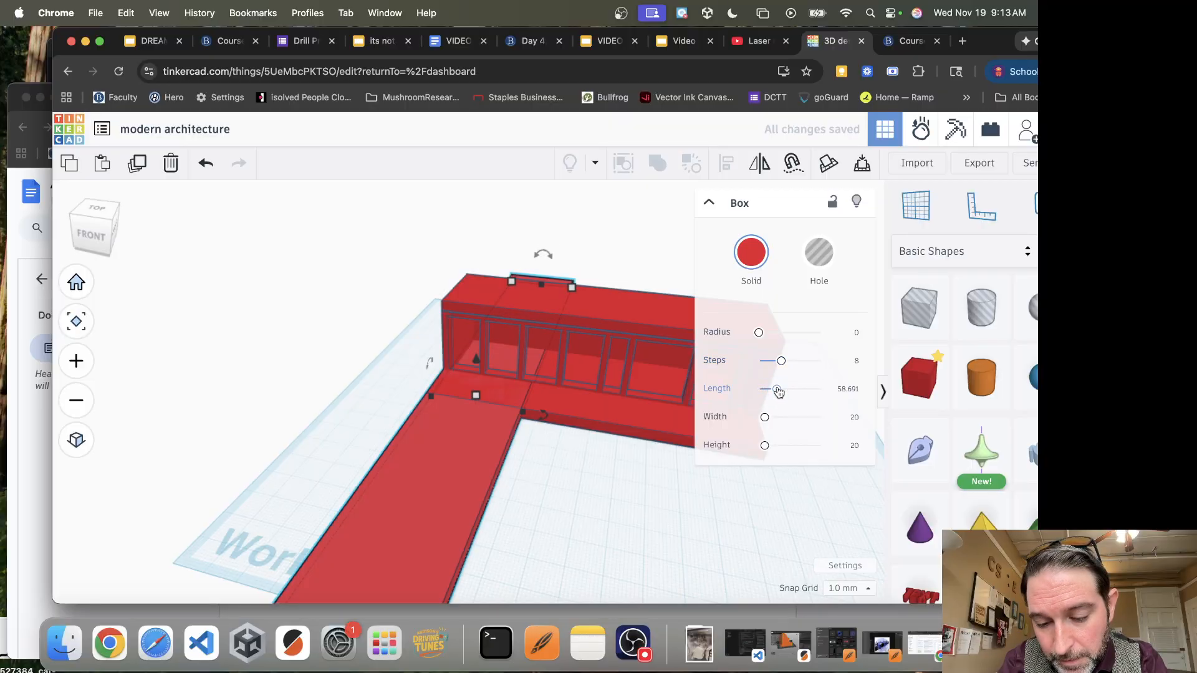
key("super+z")
left_click(657, 514)
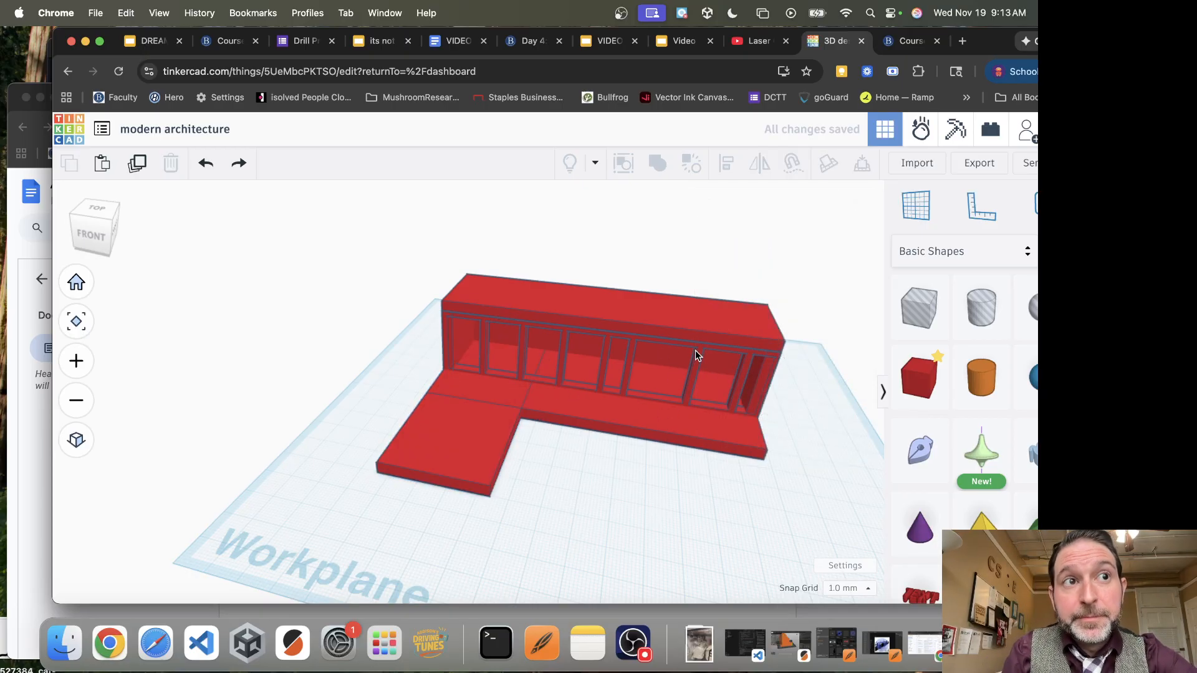
Select the roof and compare the upper level with the house reference picture
left_click(633, 329)
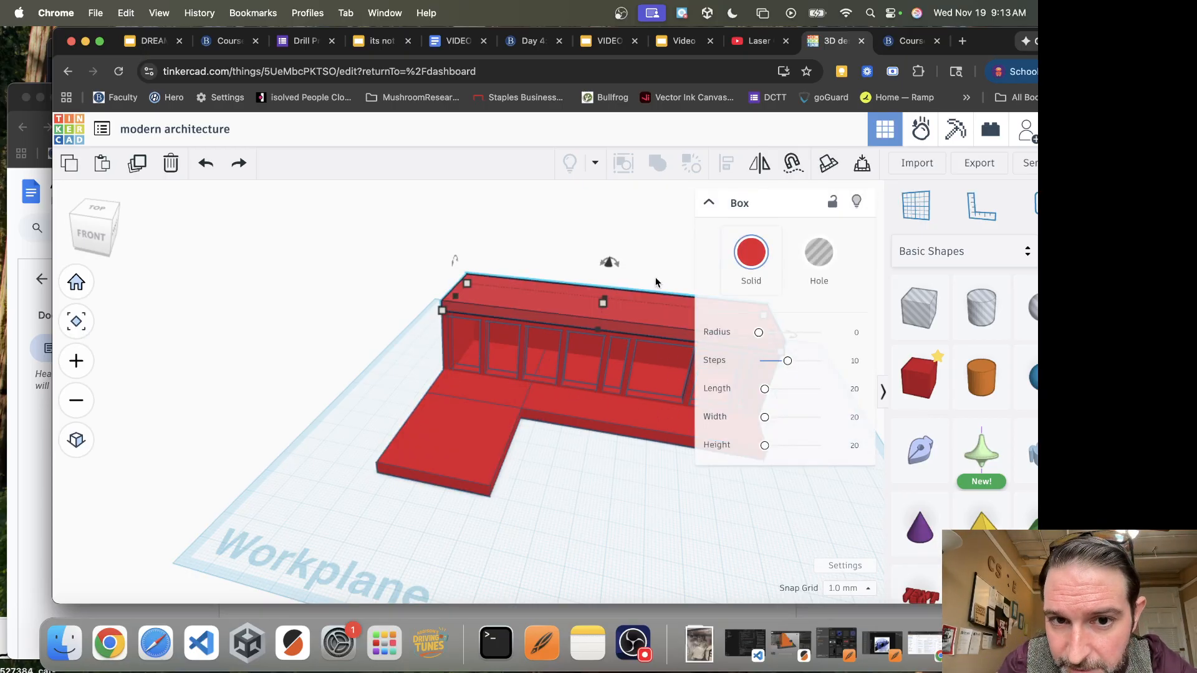
right_click_drag(626, 523, 644, 198)
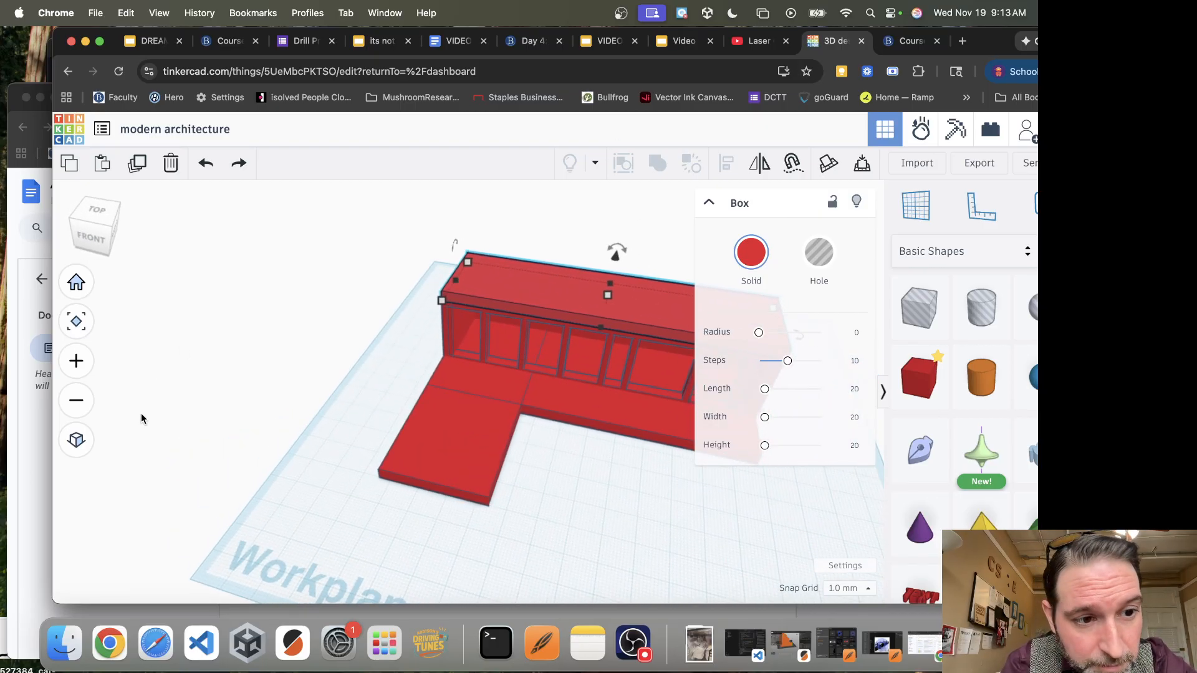
left_click(35, 449)
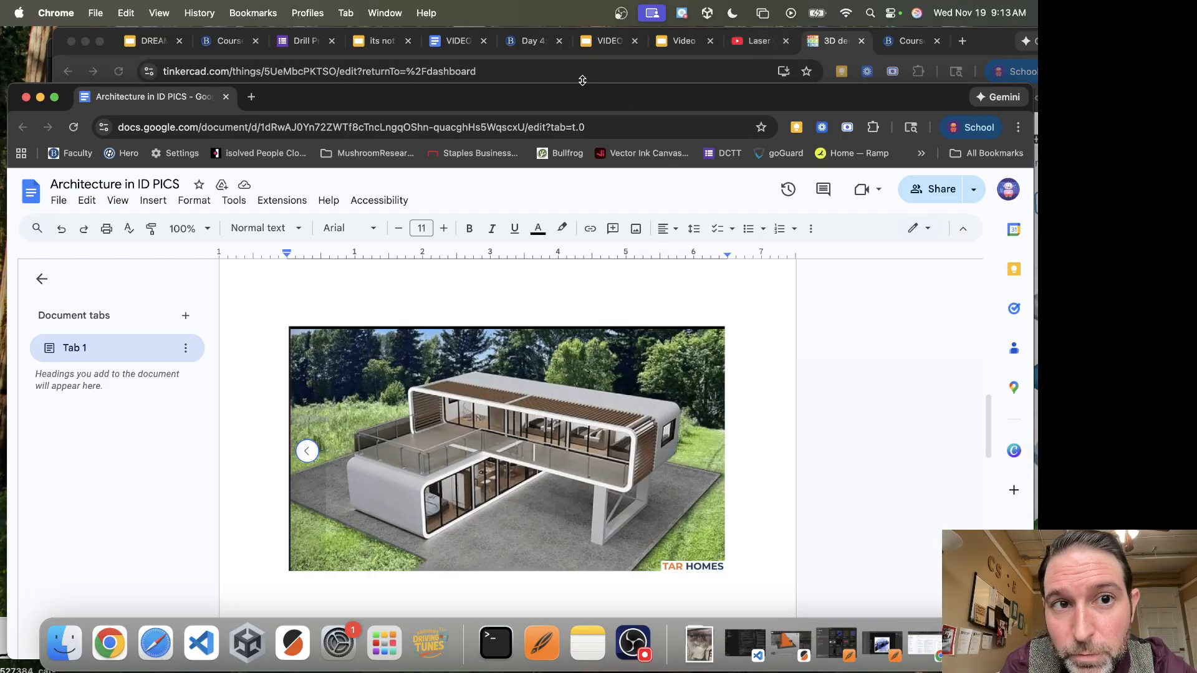
left_click(815, 50)
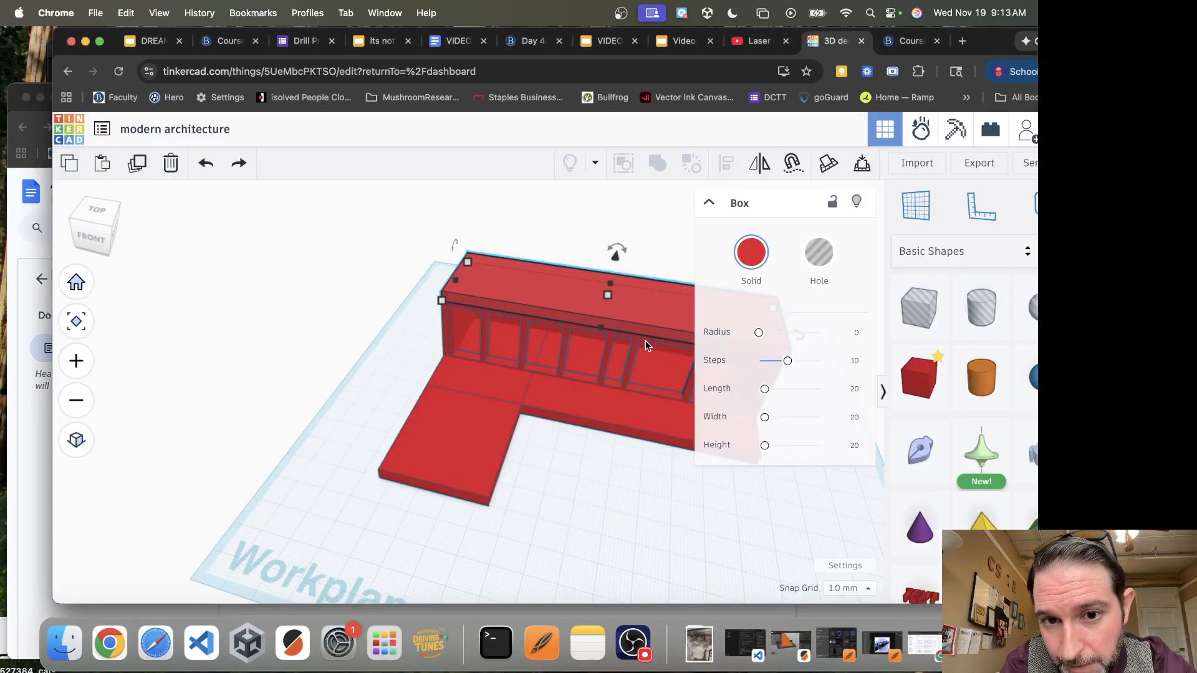
Duplicate the roof, shift the copy forward over the front of the house, and reduce its depth from the rear edge
key("super+d")
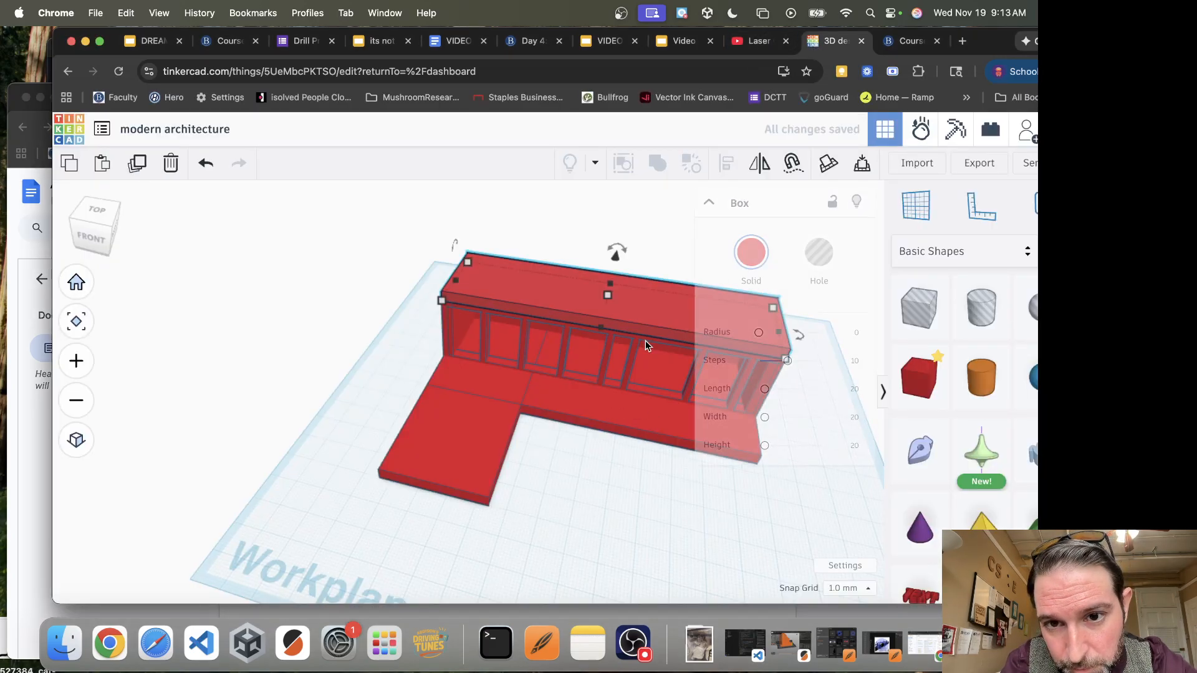
key("Down")
key("Down")
key("Down")
key("Down")
key("Down")
key("Down")
key("Down")
key("Down")
key("Down")
key("Down")
key("Down")
key("Down")
key("Down")
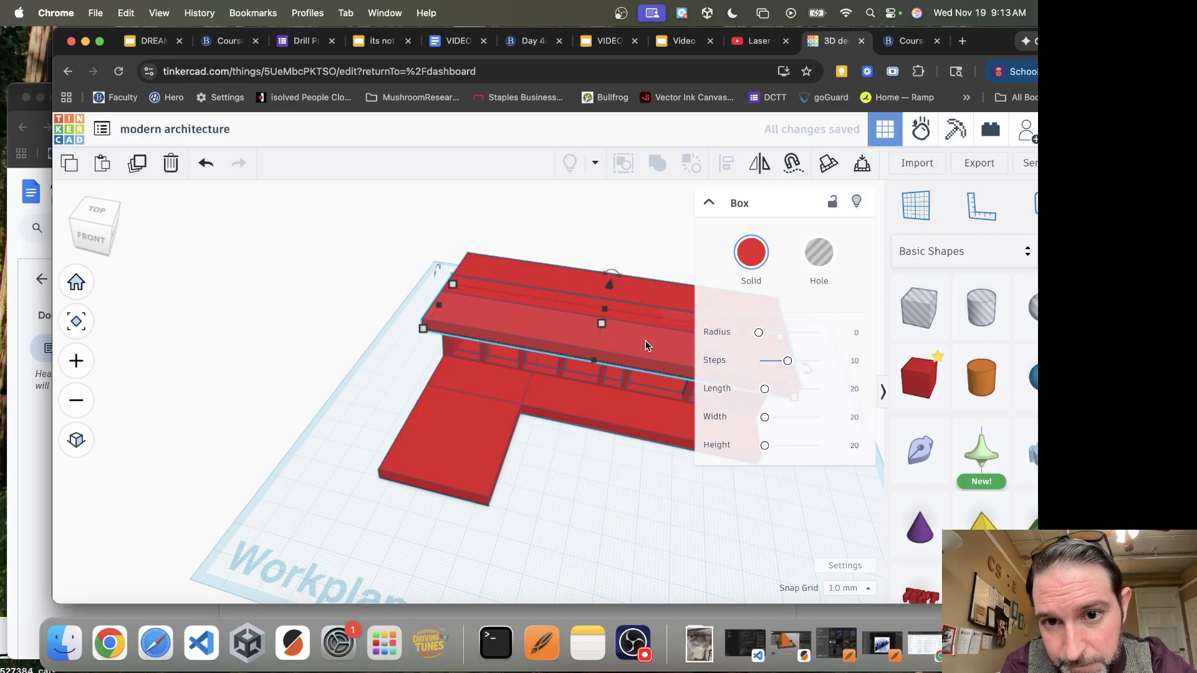
left_click_drag(610, 283, 600, 332)
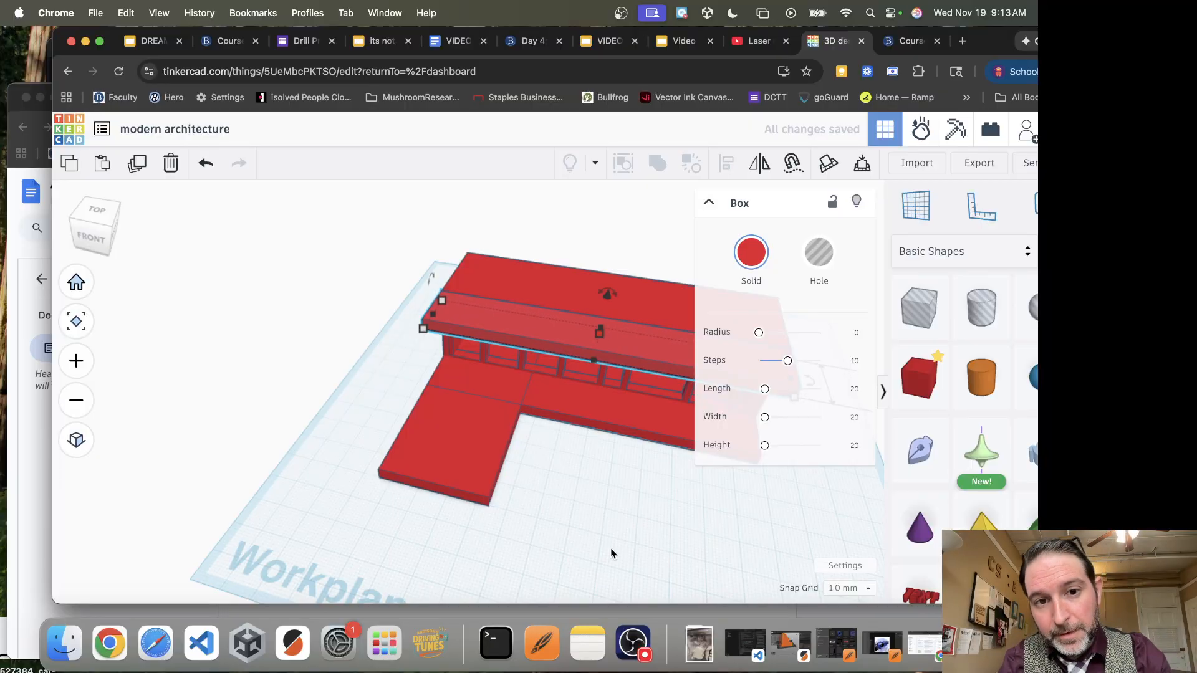
Lower the narrowed roof copy 31 mm to the level of the base slabs
mouse_move(640, 526)
right_mouse_down()
mouse_move(558, 528)
mouse_move(422, 484)
mouse_move(519, 519)
mouse_move(638, 536)
right_mouse_up()
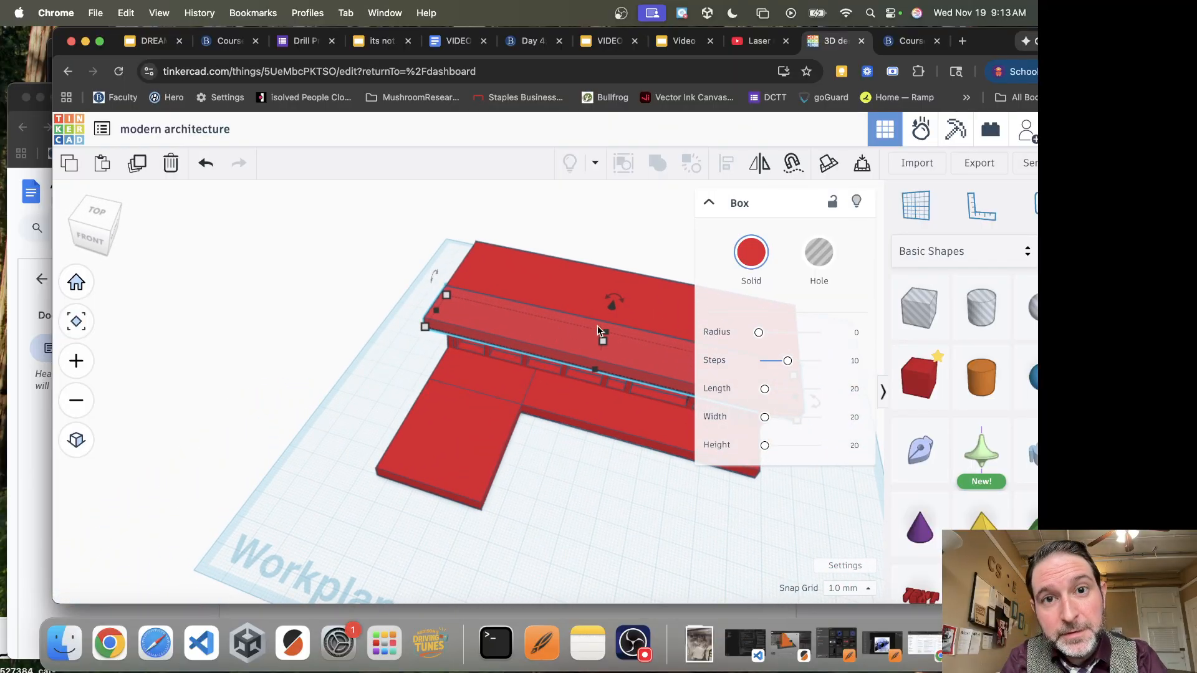
left_click_drag(614, 305, 585, 398)
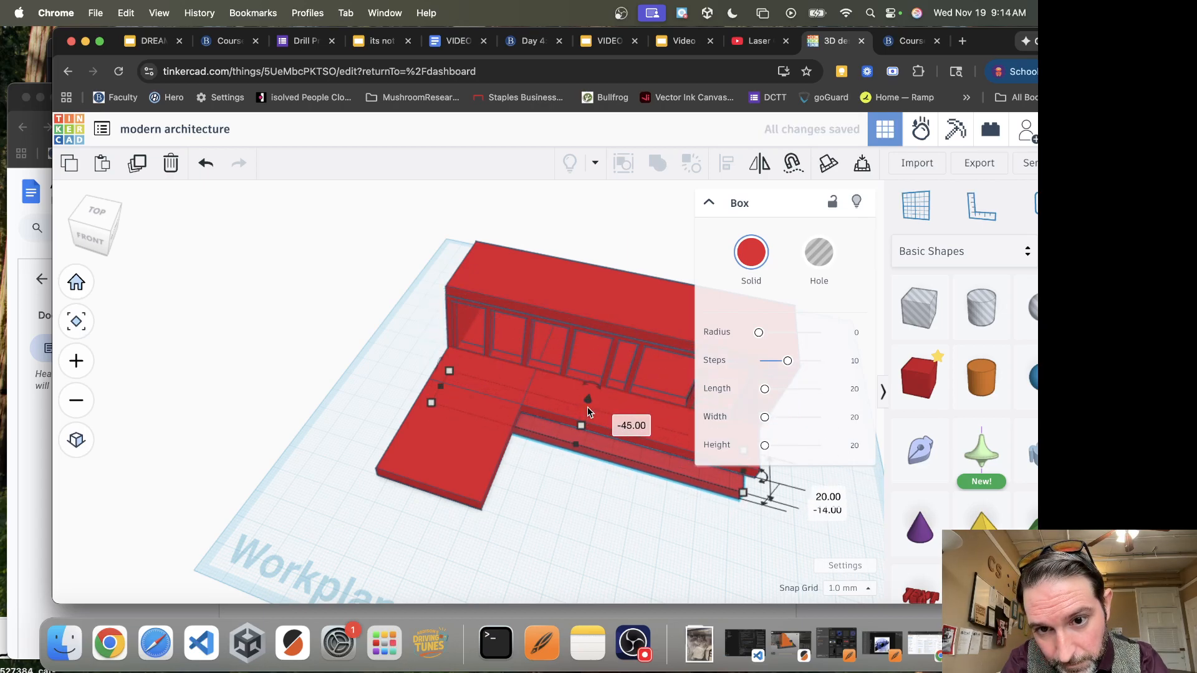
left_click(636, 426)
type("0")
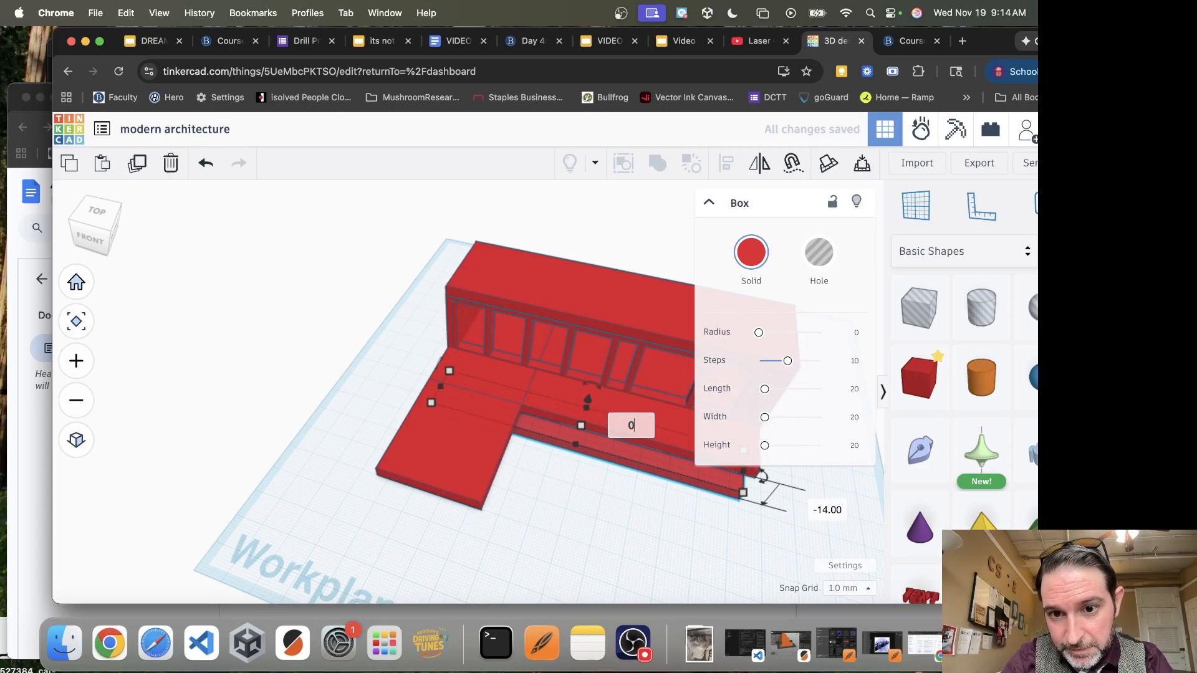
key("Return")
left_click_drag(621, 295, 600, 375)
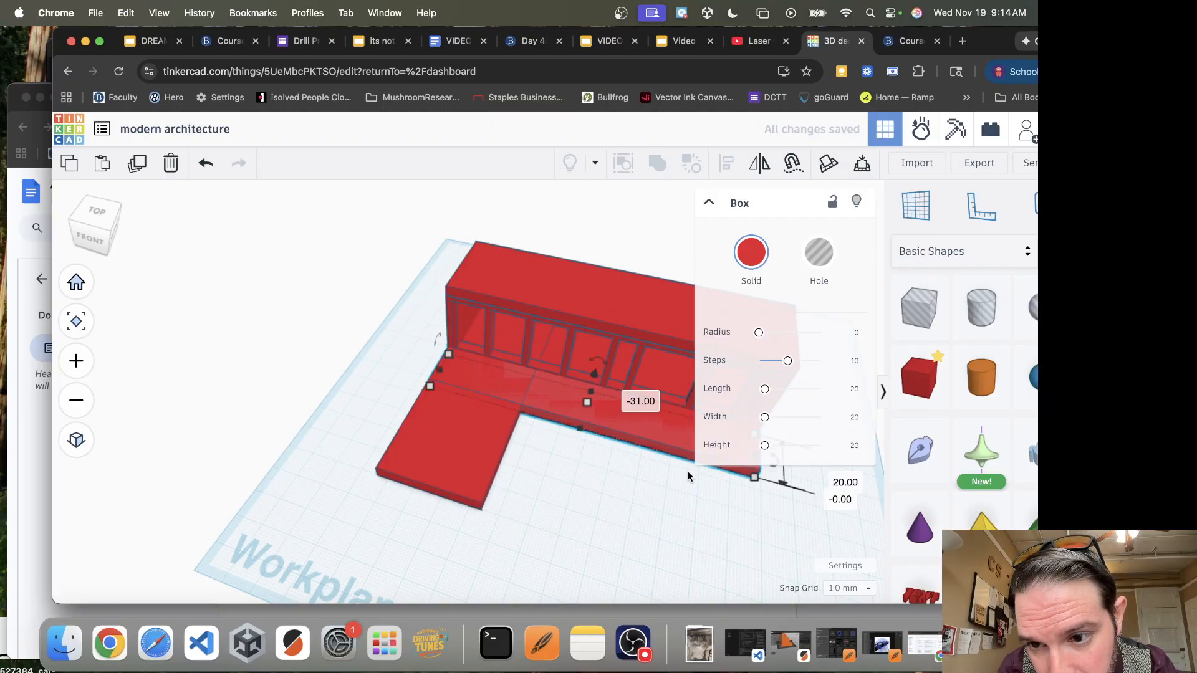
Move the lowered slab forward and sideways, clear of the long base slab and beside the short front slab
key("Down")
key("Down")
key("Down")
key("Down")
key("Down")
key("Down")
key("Down")
key("Down")
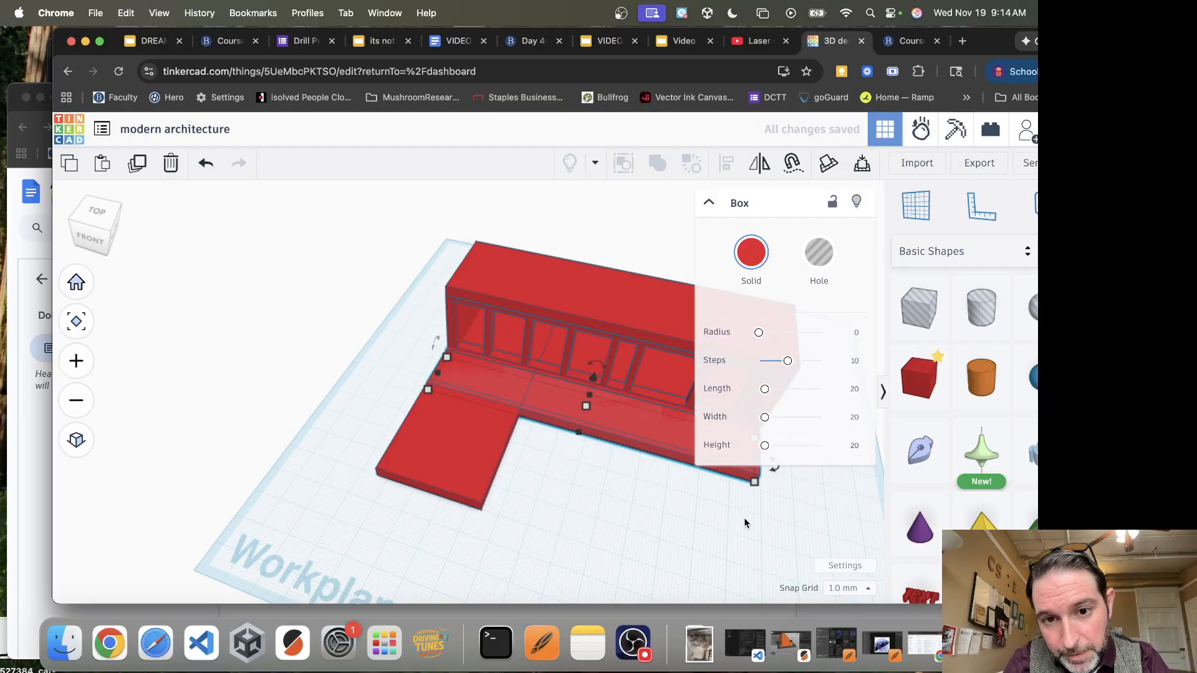
key("Down")
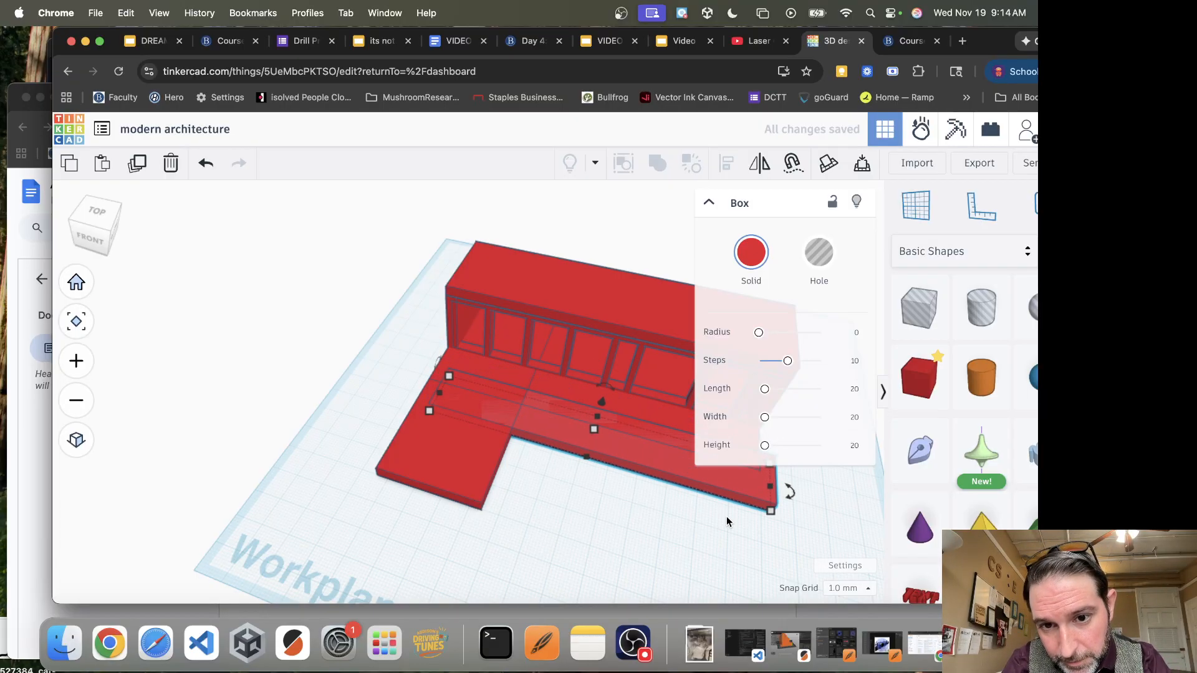
key("Down")
key("Down")
key("Down")
key("Down")
key("Down")
key("Down")
key("Down")
key("Down")
key("Down")
key("Down")
key("Down")
key("Down")
key("Down")
key("Down")
key("Down")
key("Down")
key("Down")
key("Down")
key("Down")
key("Down")
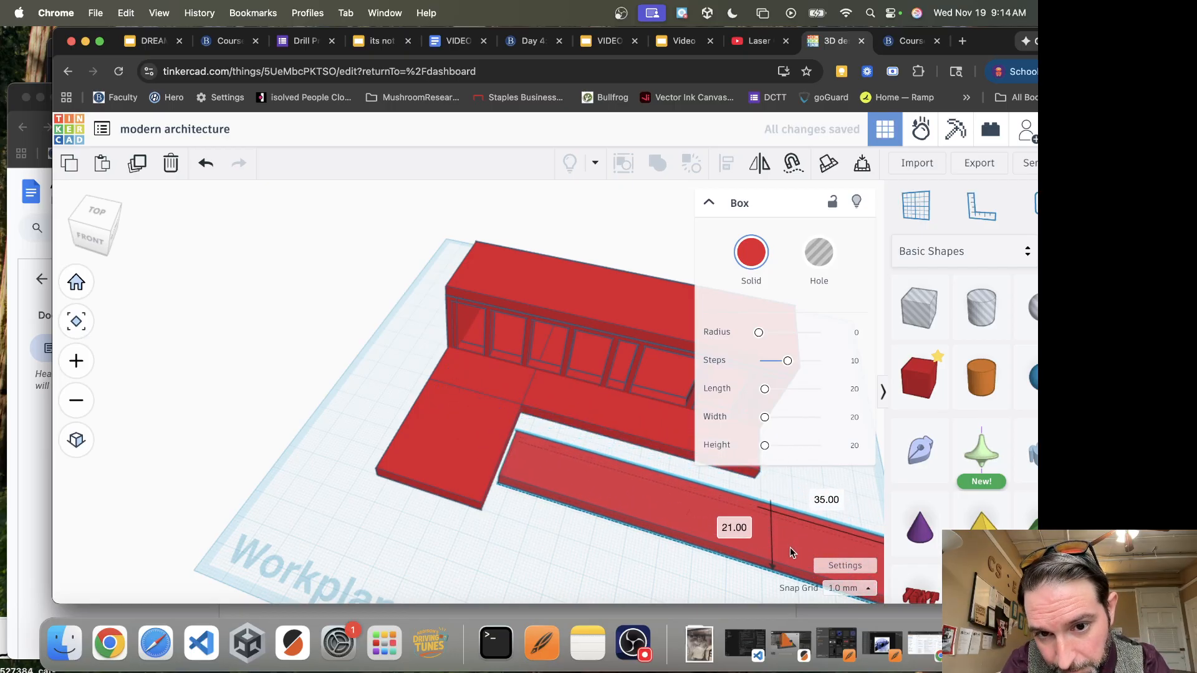
Place a box hole at the near end of the separated slab, 1 mm thick and 11 mm deep
right_click_drag(560, 525, 615, 529)
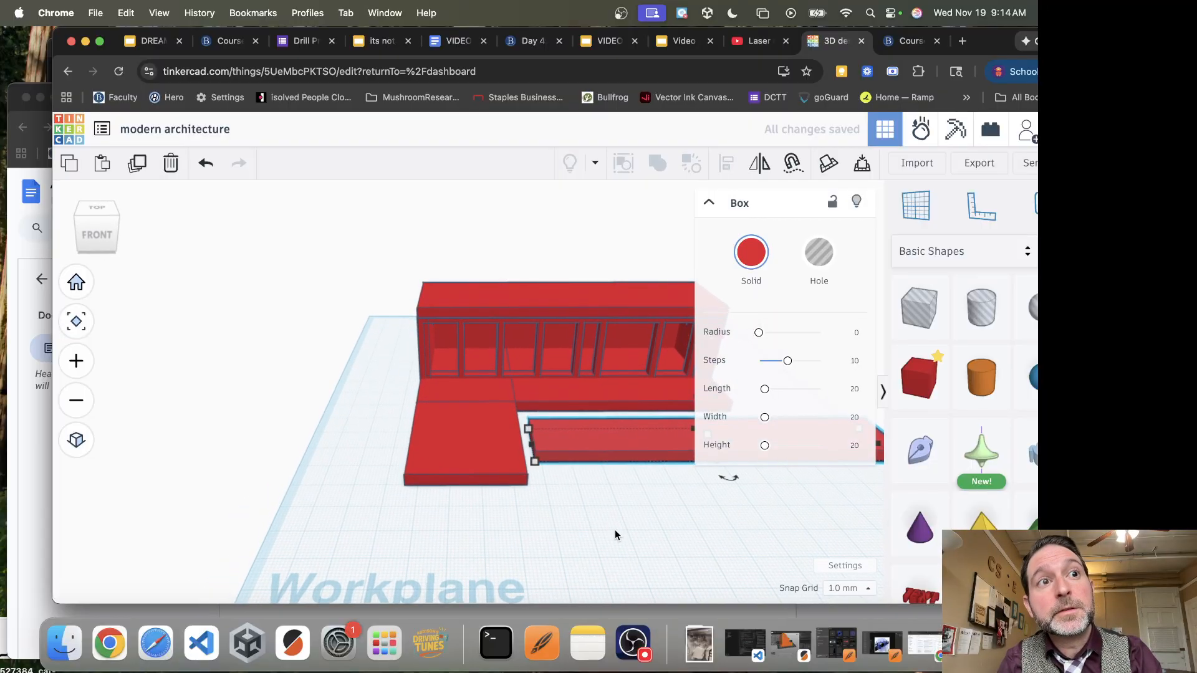
left_click(918, 307)
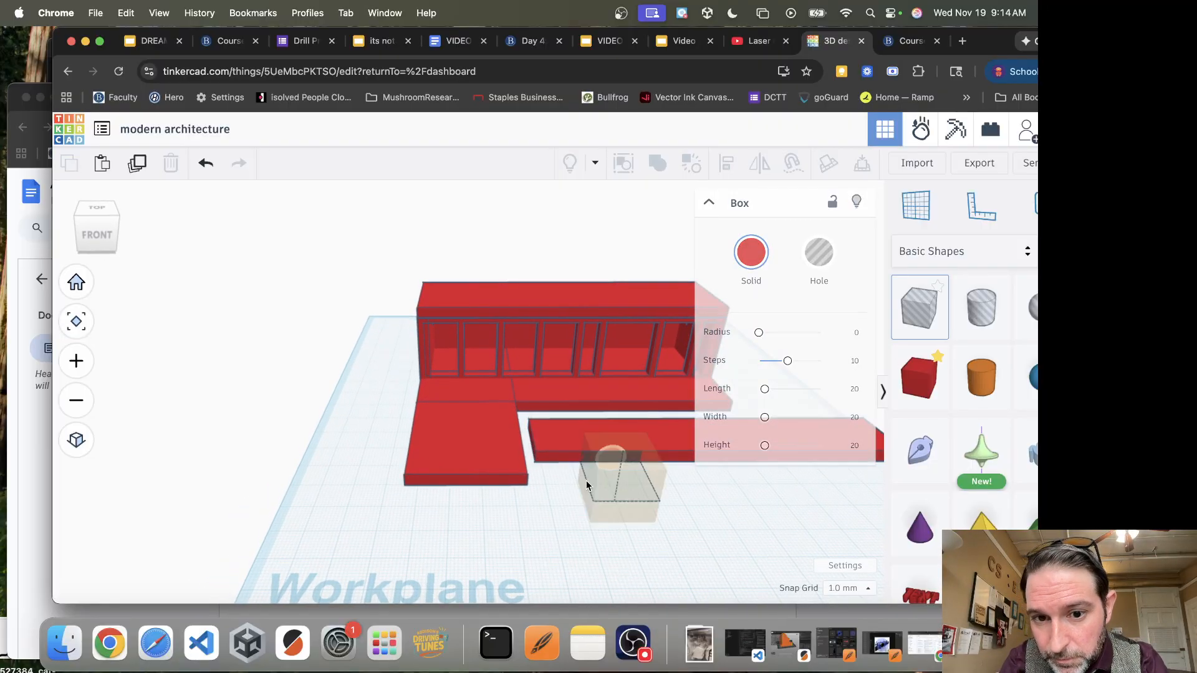
left_click(609, 513)
left_click_drag(611, 515, 556, 521)
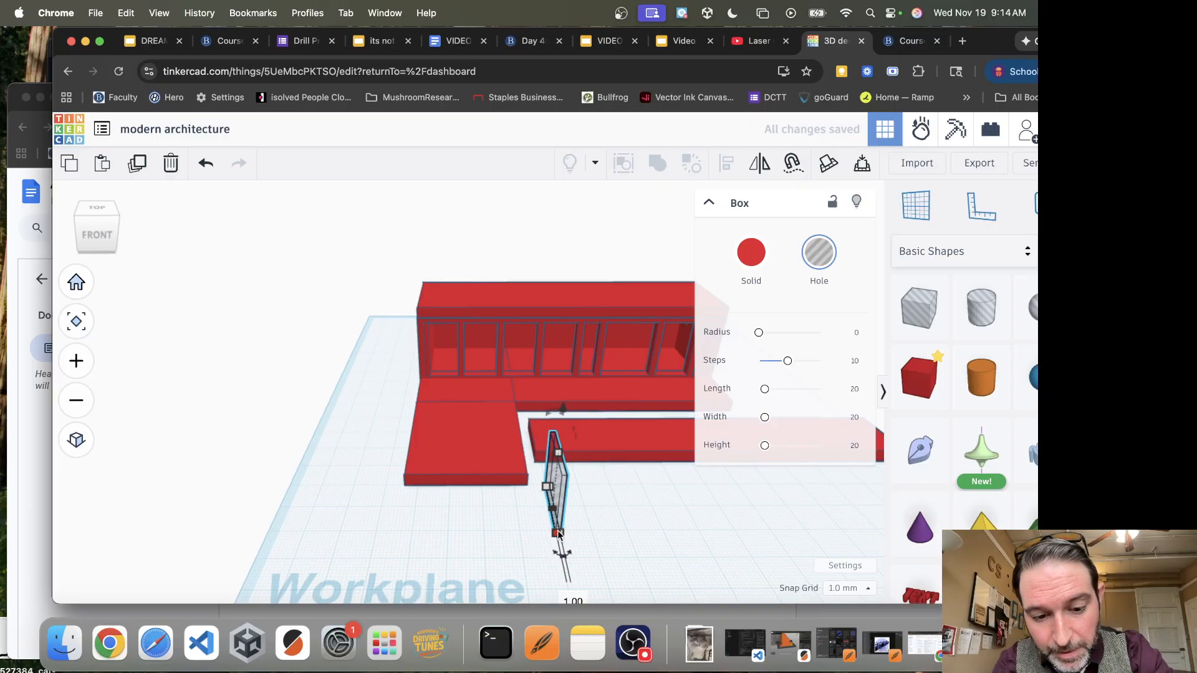
left_click_drag(557, 492, 555, 439)
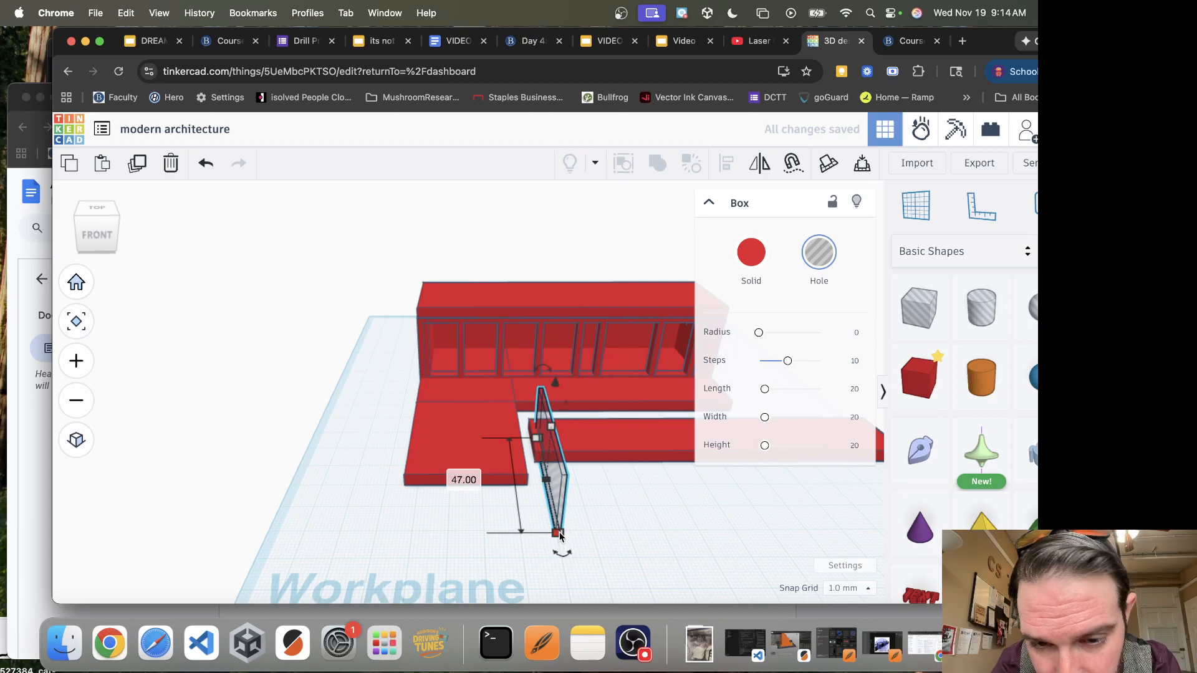
scroll(543, 549, "up", 3)
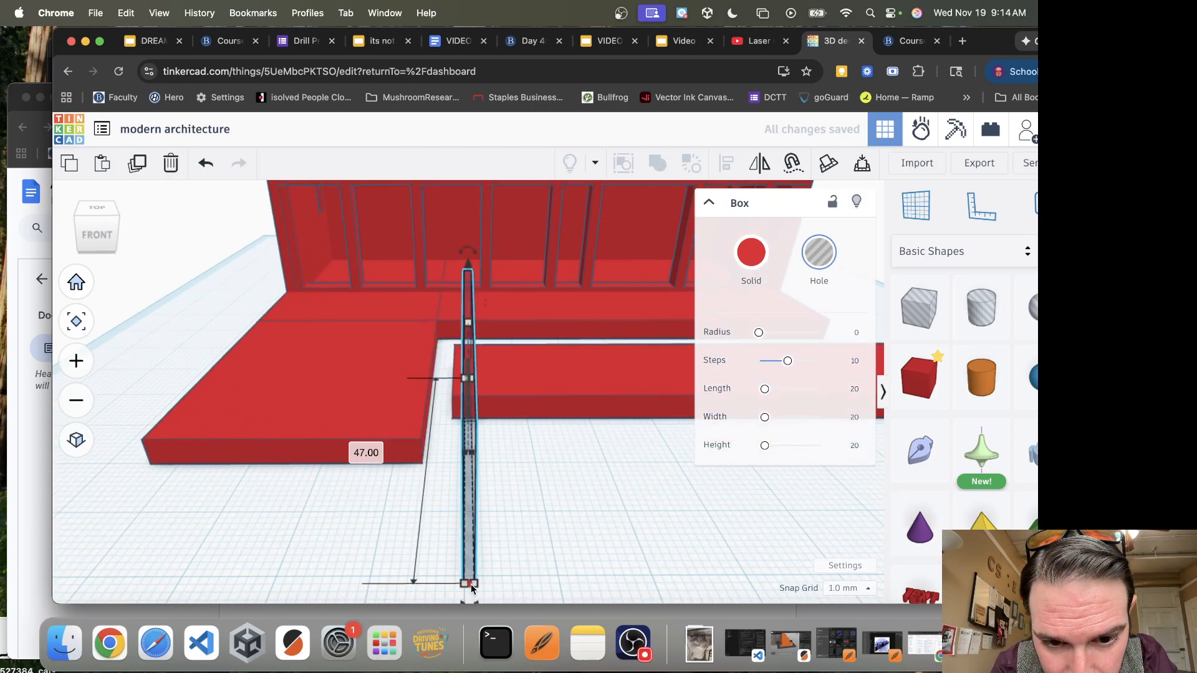
left_click_drag(473, 588, 472, 413)
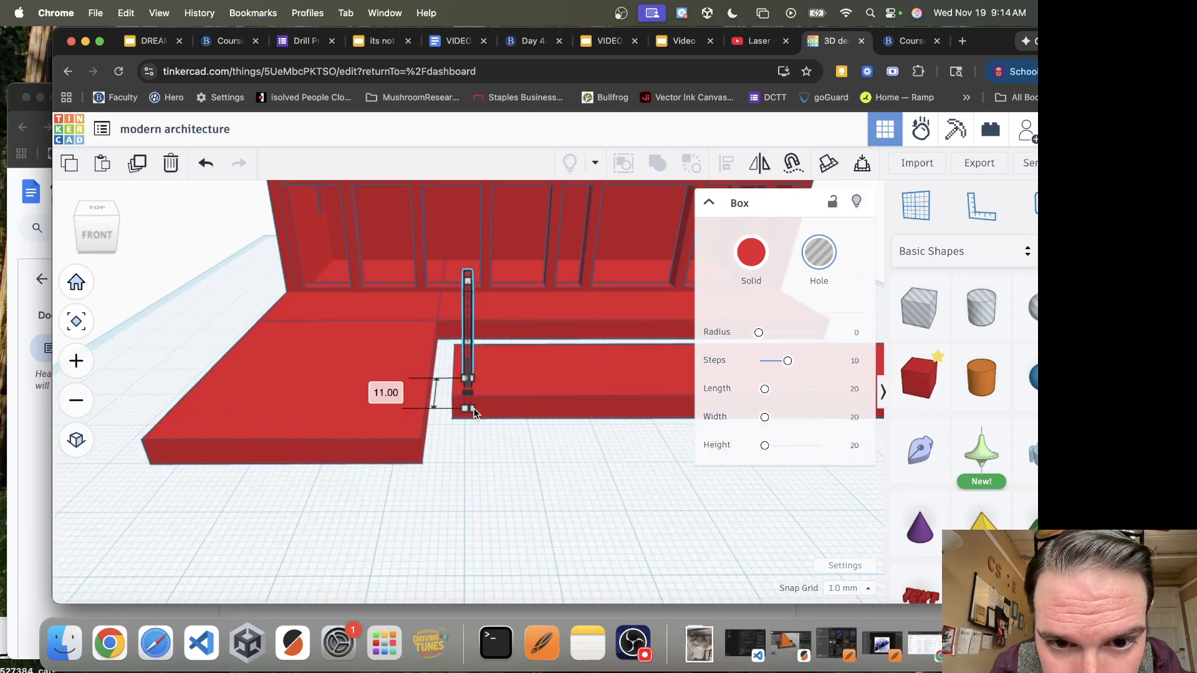
Duplicate the thin box hole, offset the copy slightly, and repeat the duplication to form an evenly spaced row along the slab
right_click_drag(560, 440, 416, 489)
key("super+d")
key("Down")
key("Down")
key("Down")
key("Down")
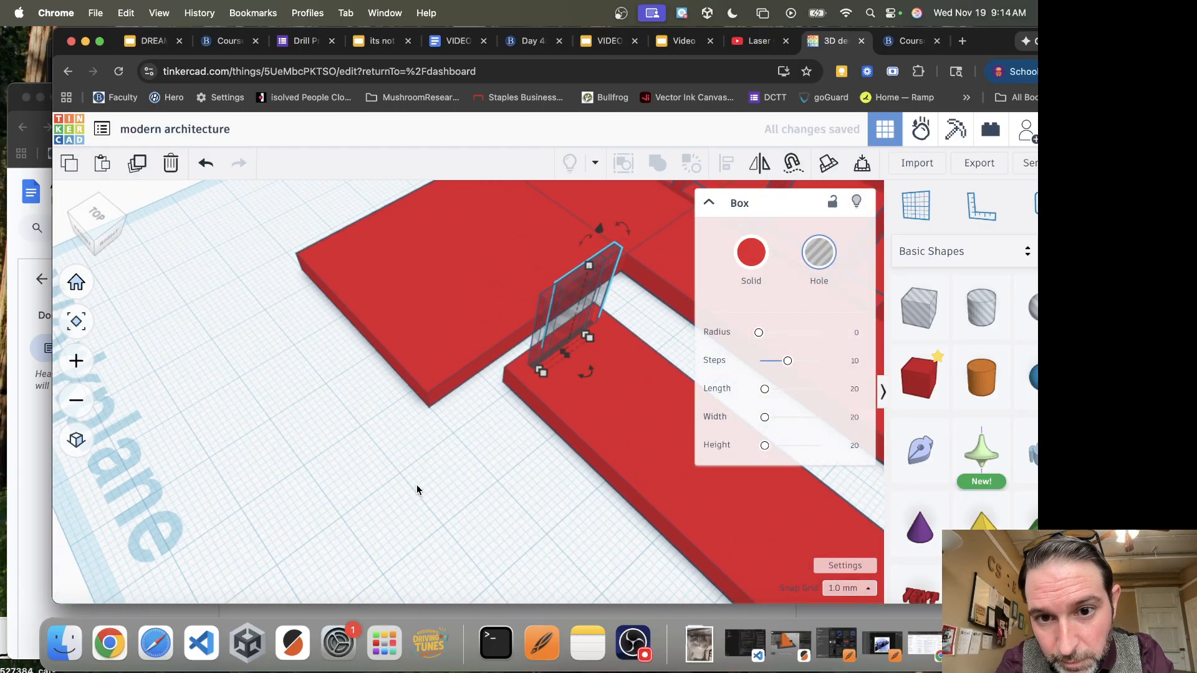
key("Up")
key("Up")
key("super+d")
key("super+d")
key("super+d")
key("super+d")
key("super+d")
key("super+d")
key("super+d")
key("super+d")
key("super+d")
key("super+d")
key("super+d")
key("super+d")
key("super+d")
key("super+d")
key("super+d")
key("super+d")
key("super+d")
key("super+d")
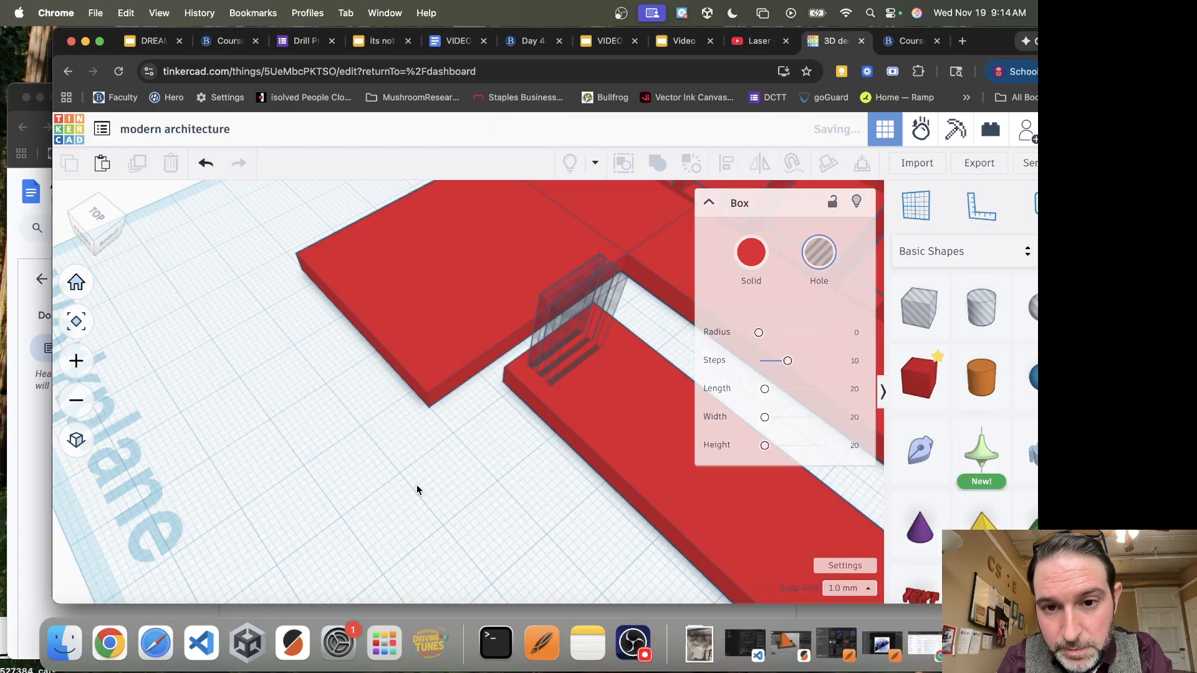
key("super+d")
key("super+d")
key("super+d")
key("super+d")
key("super+d")
key("super+d")
key("super+d")
key("super+d")
key("super+d")
key("super+d")
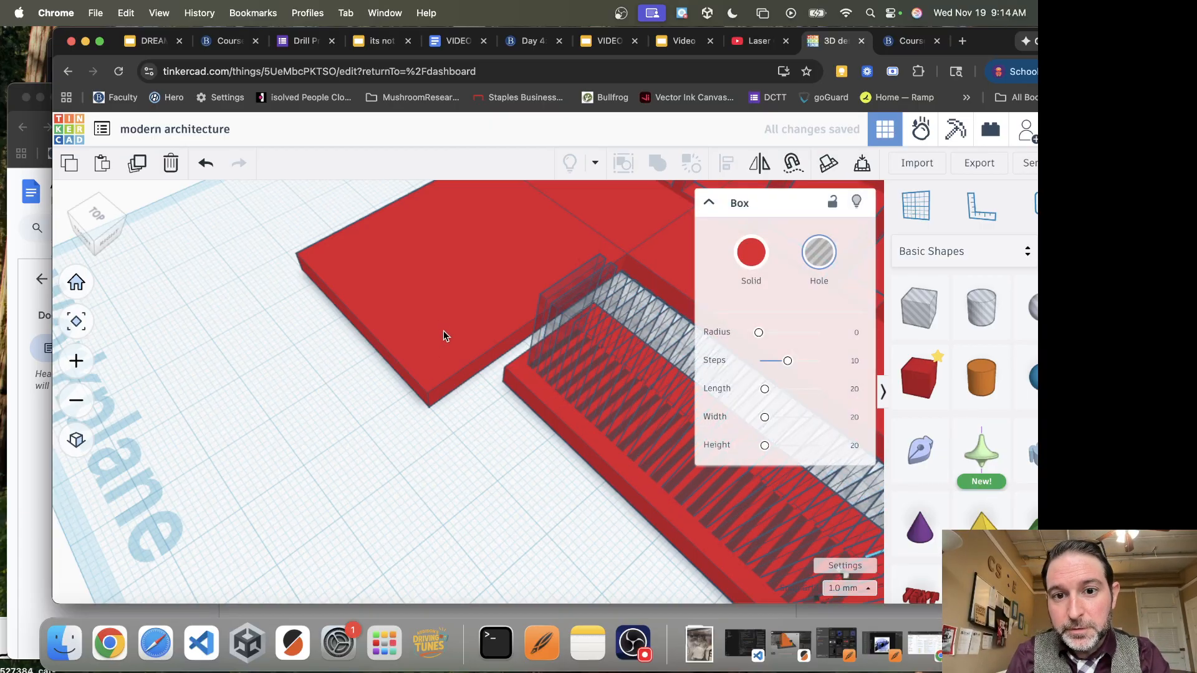
right_click_drag(470, 475, 624, 402)
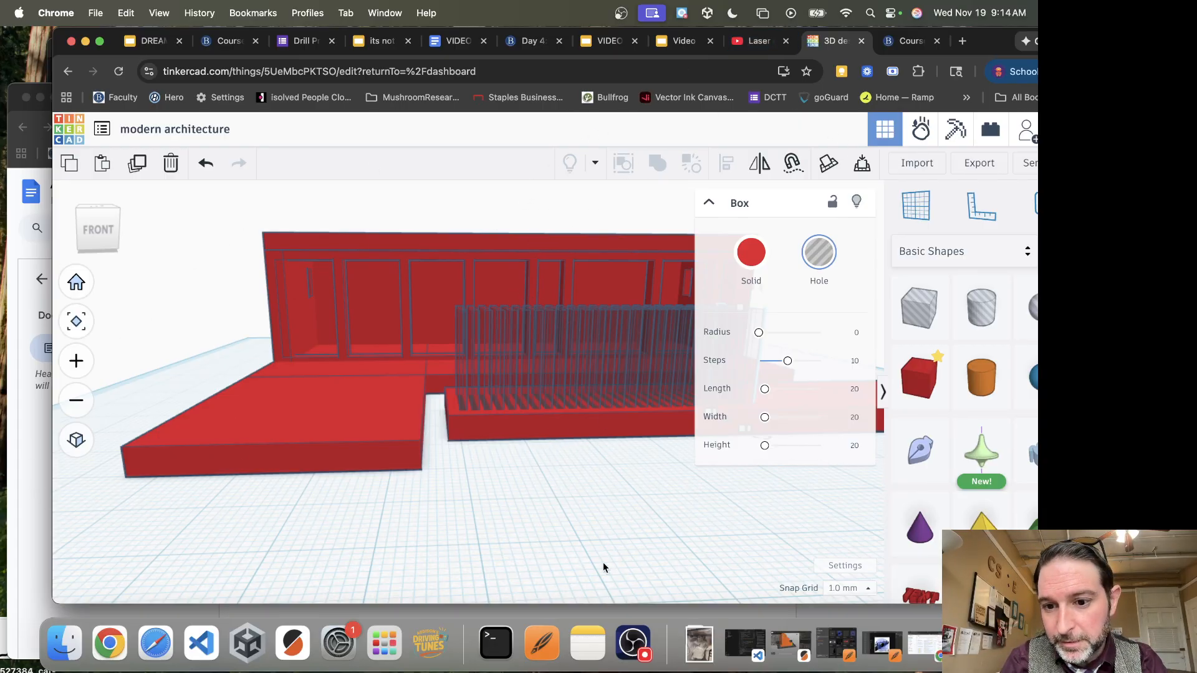
left_click(635, 648)
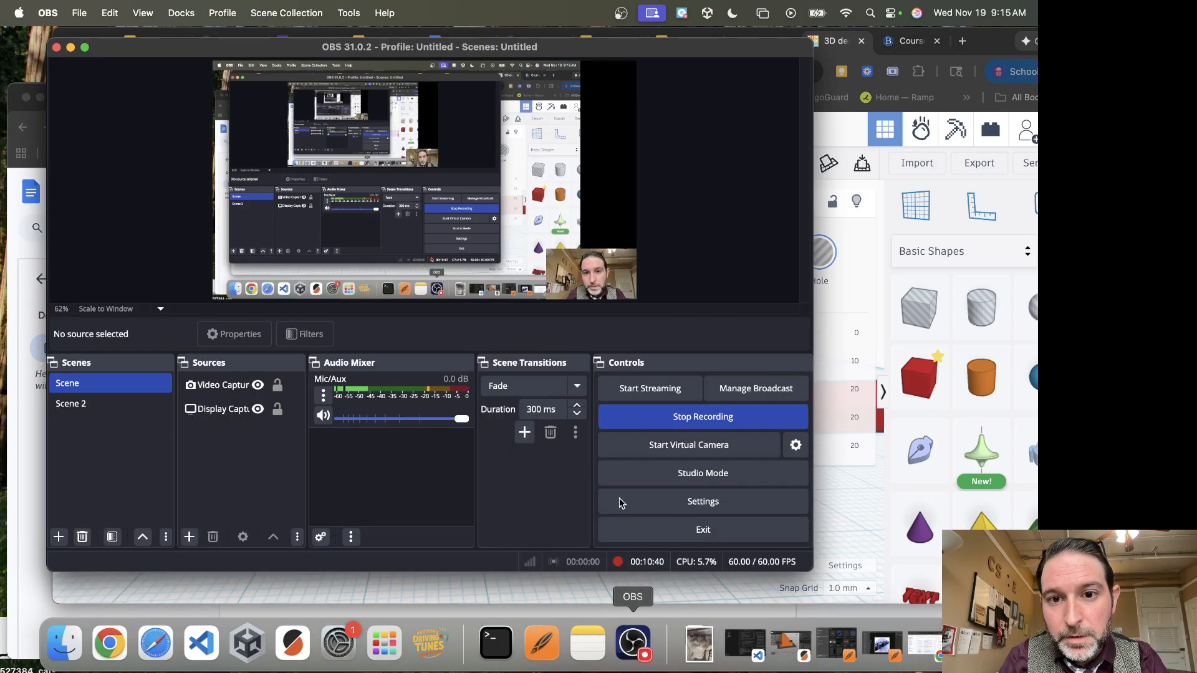